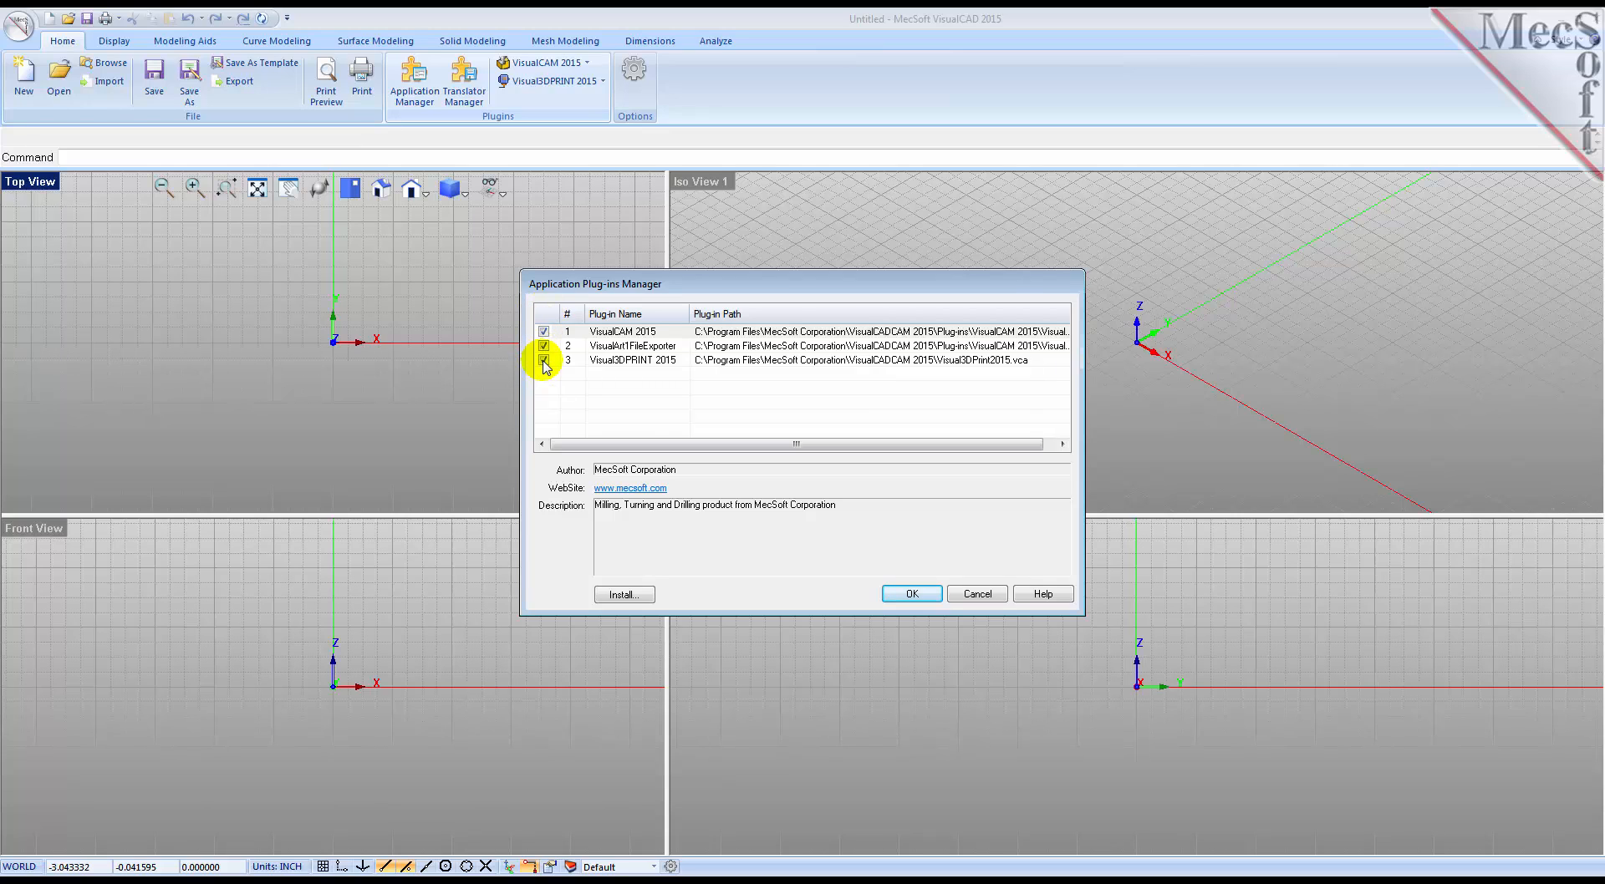
# Step: Accept the application plug-in list, show the Visual3DPRINT 2015 browser, and bring up the mesh modeling tools
pyautogui.click(904, 596)
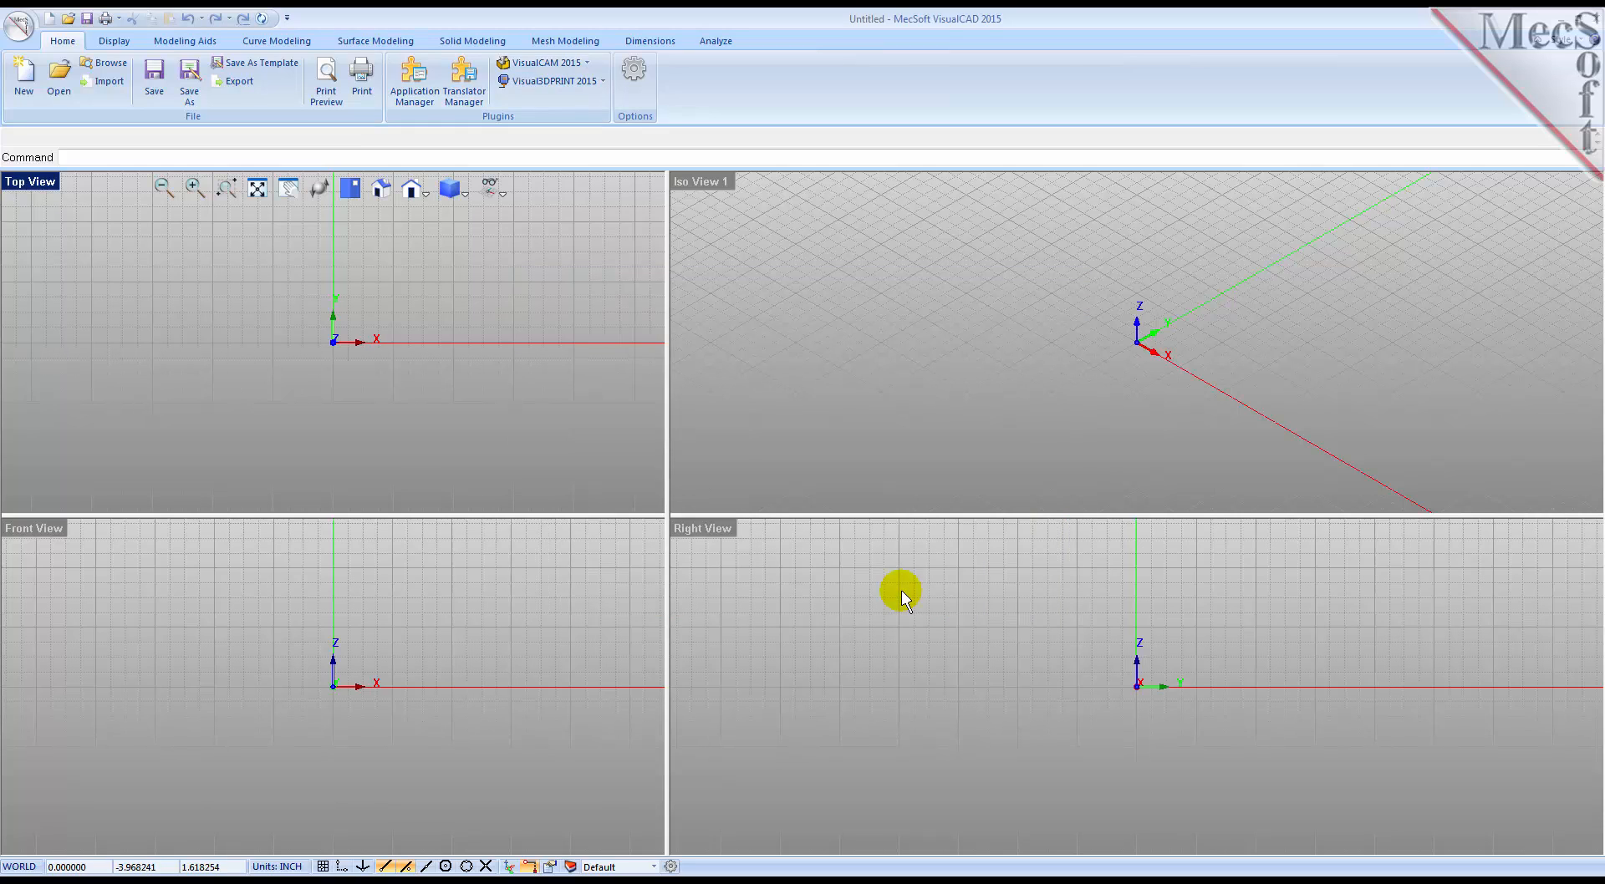
pyautogui.click(604, 84)
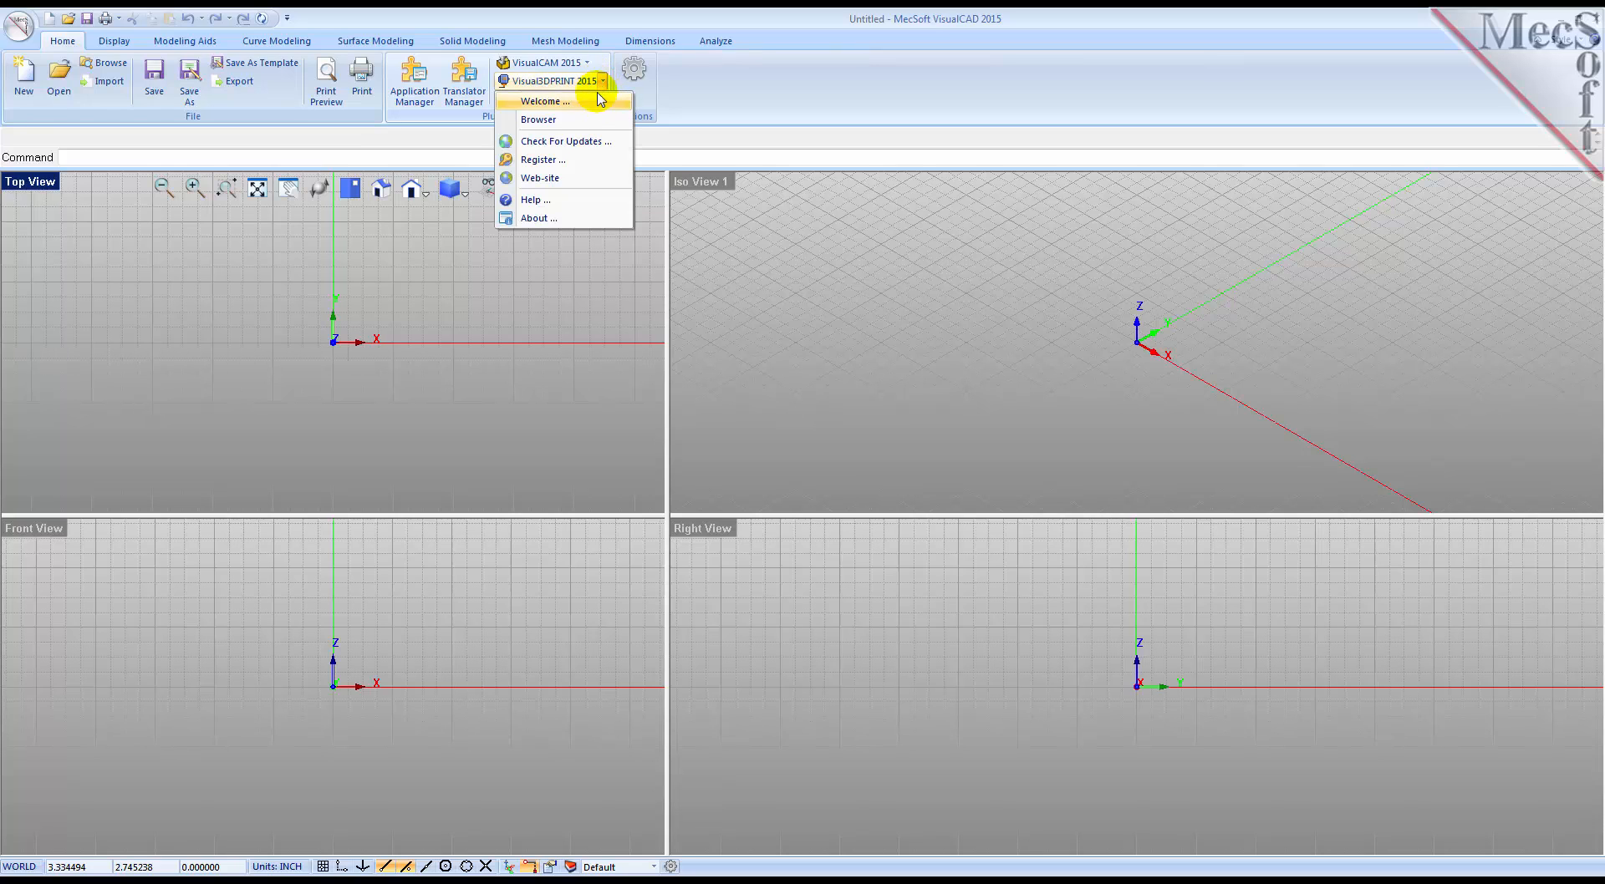
pyautogui.click(583, 124)
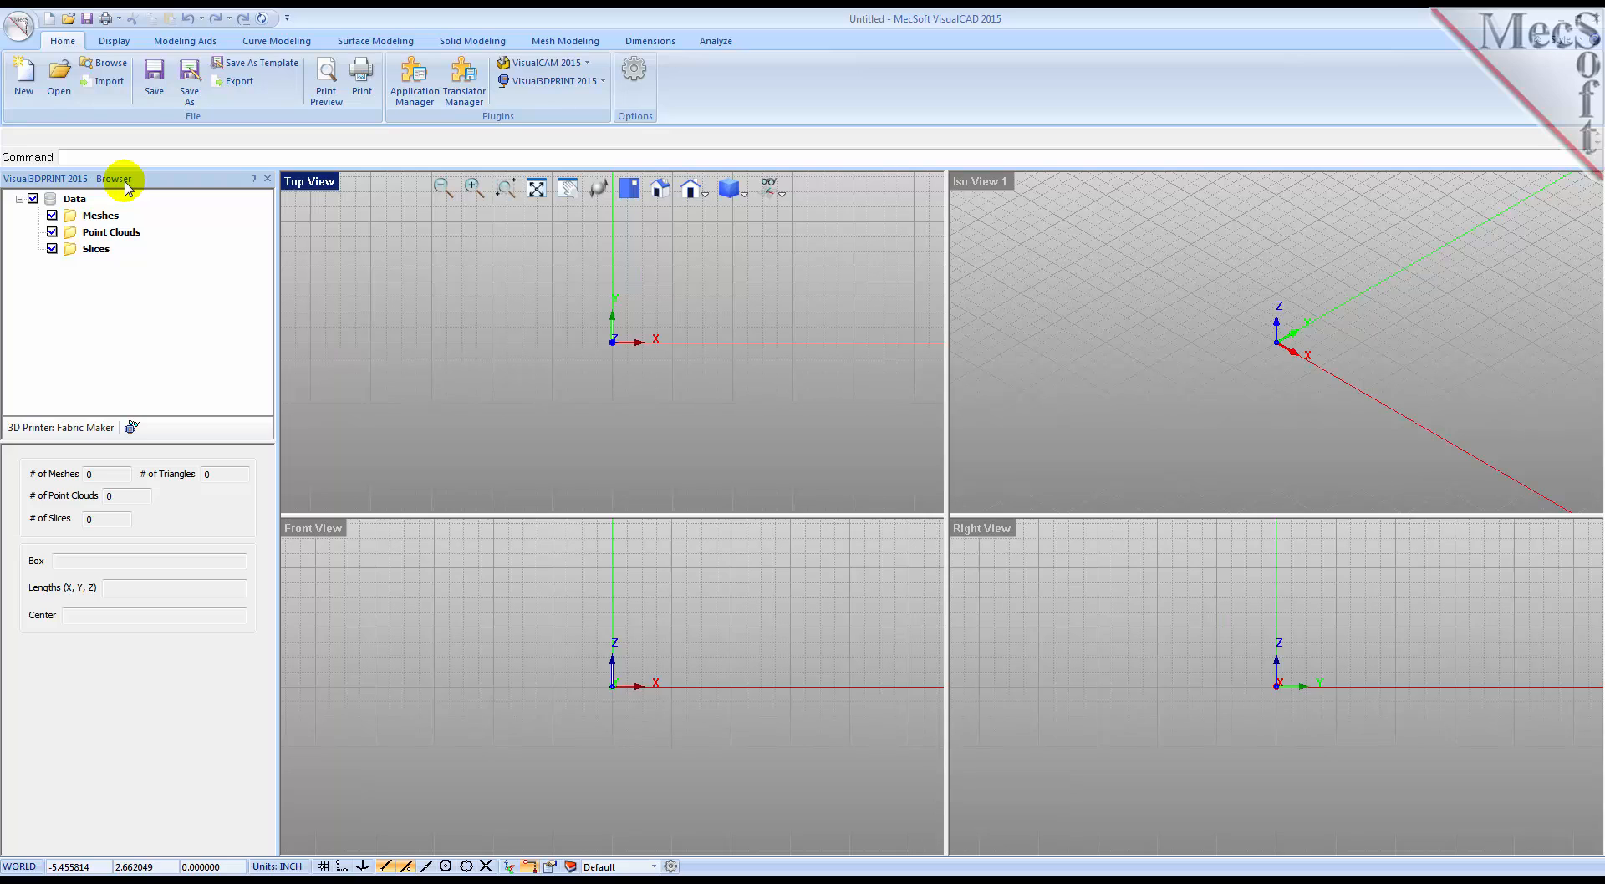
pyautogui.click(566, 43)
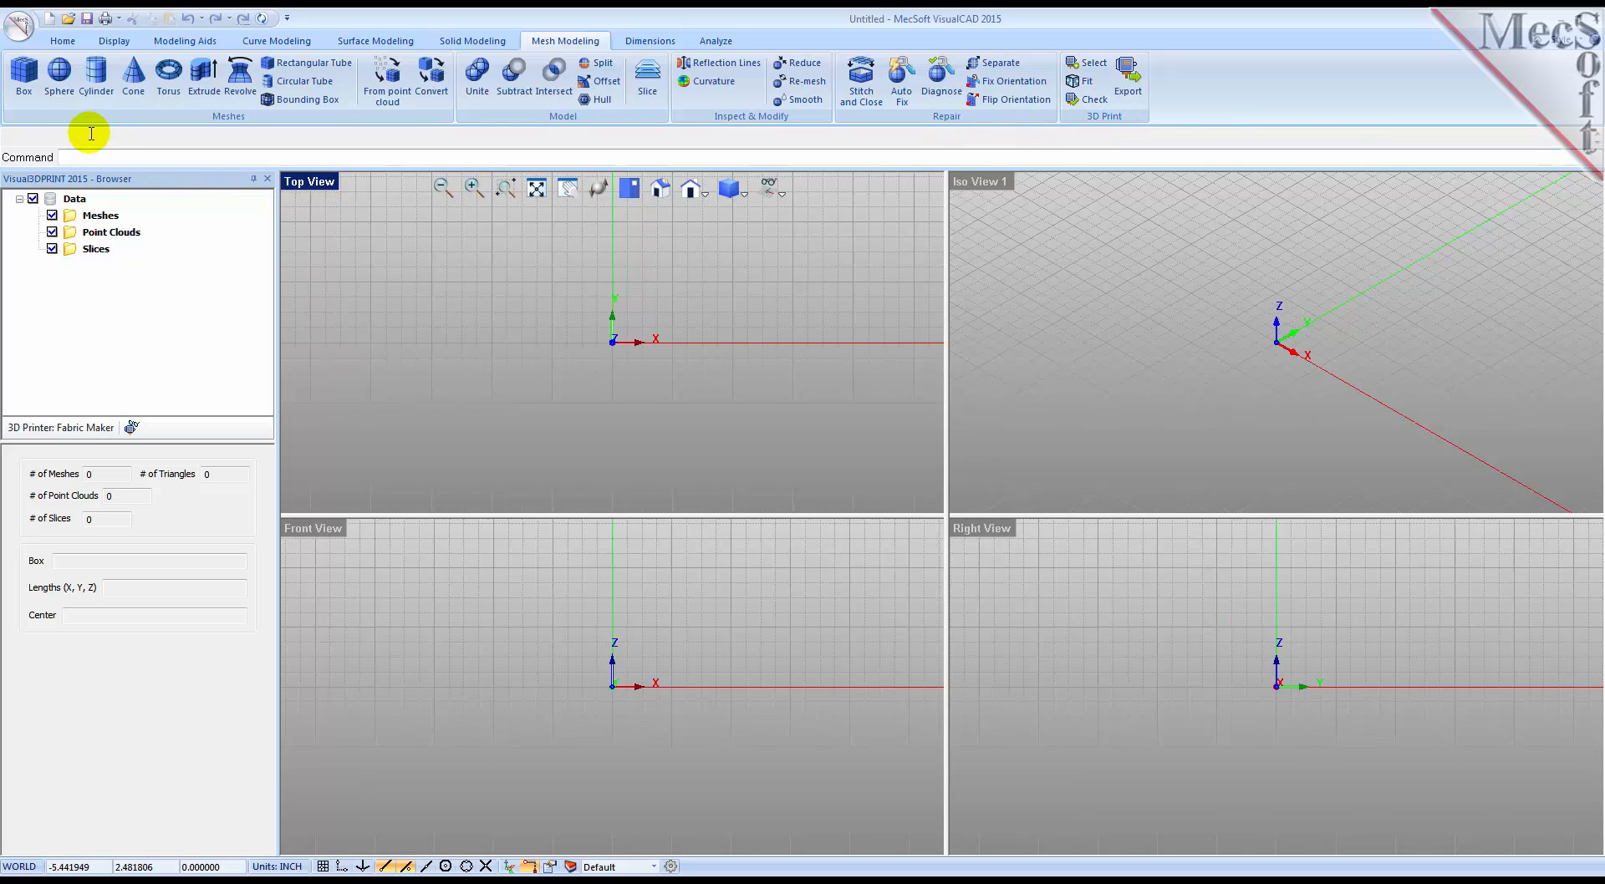
# Step: Open RubberDuck.txt from the QuickStart folder as a comma-delimited point cloud, discarding the unsaved changes of the current file
pyautogui.click(19, 27)
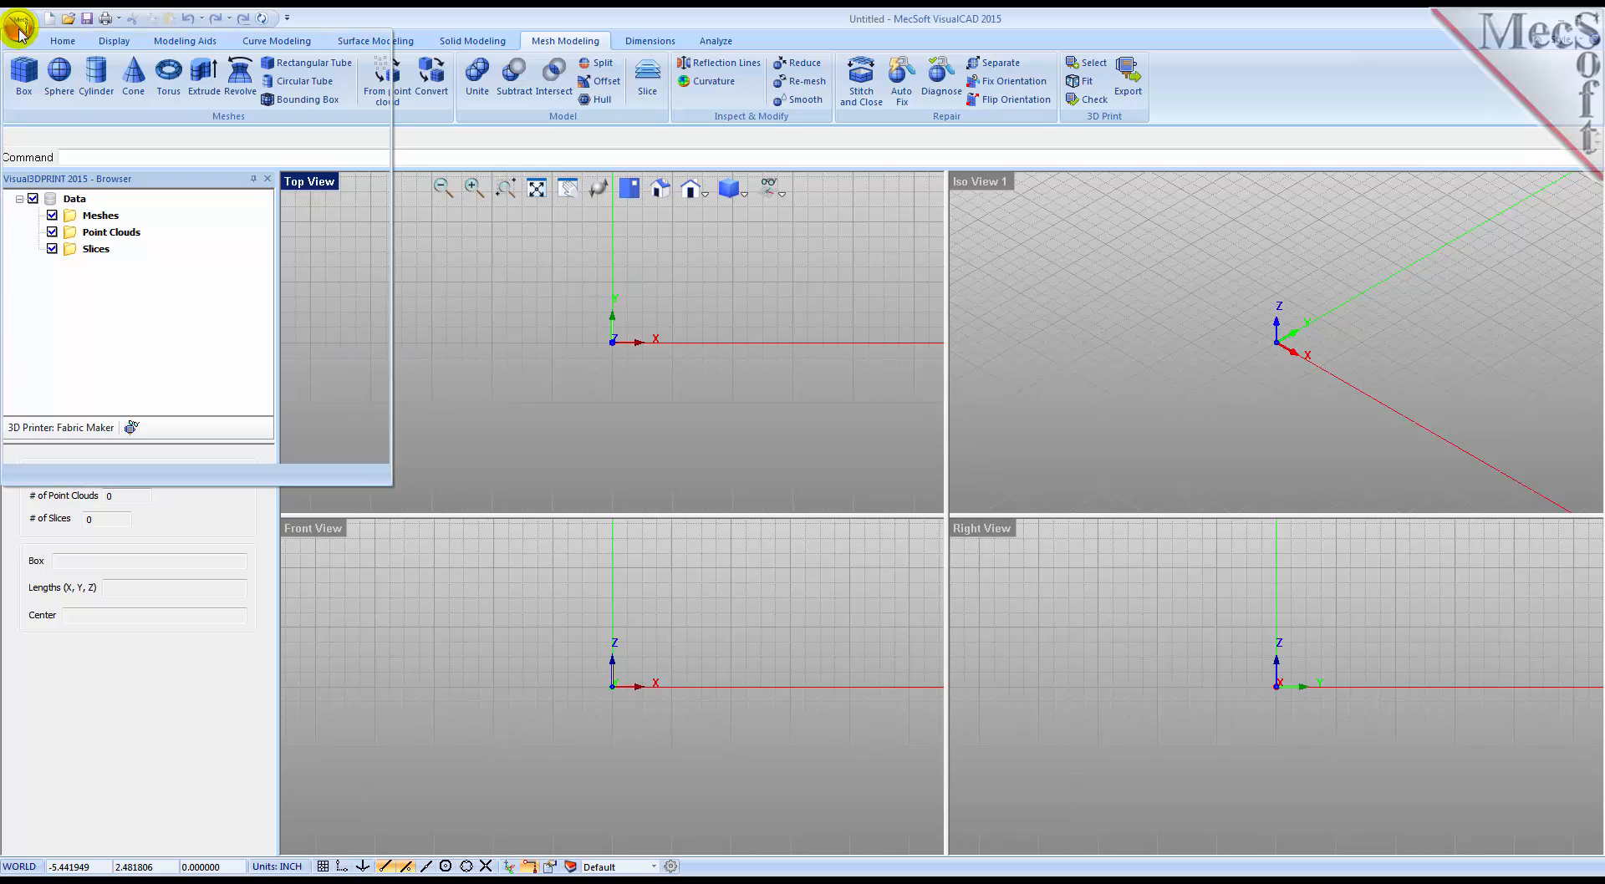
pyautogui.click(55, 104)
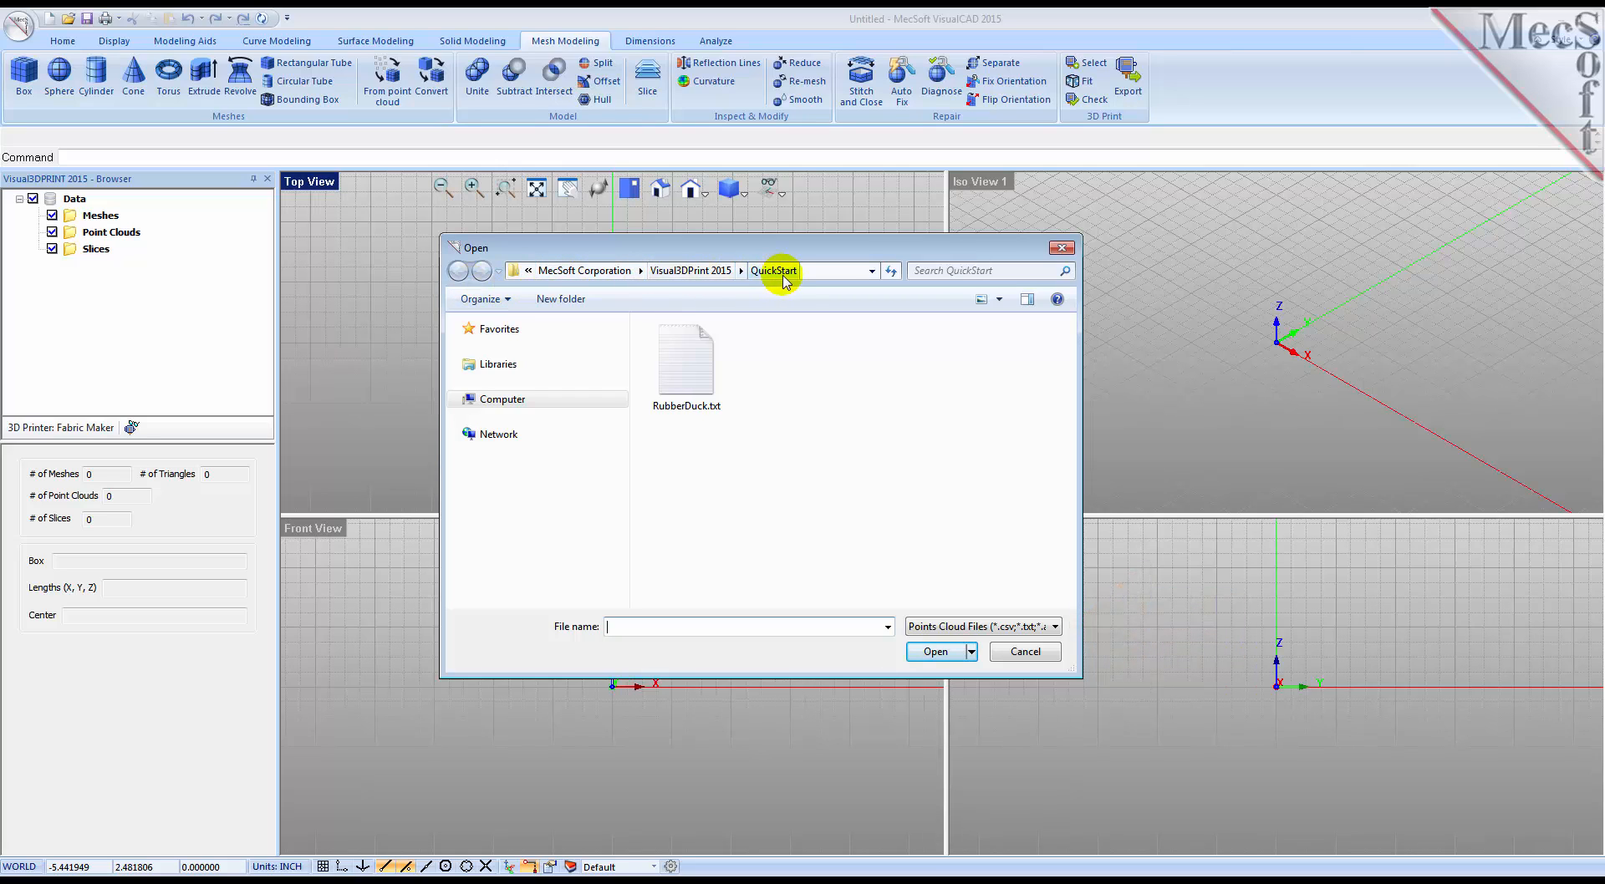
pyautogui.click(711, 357)
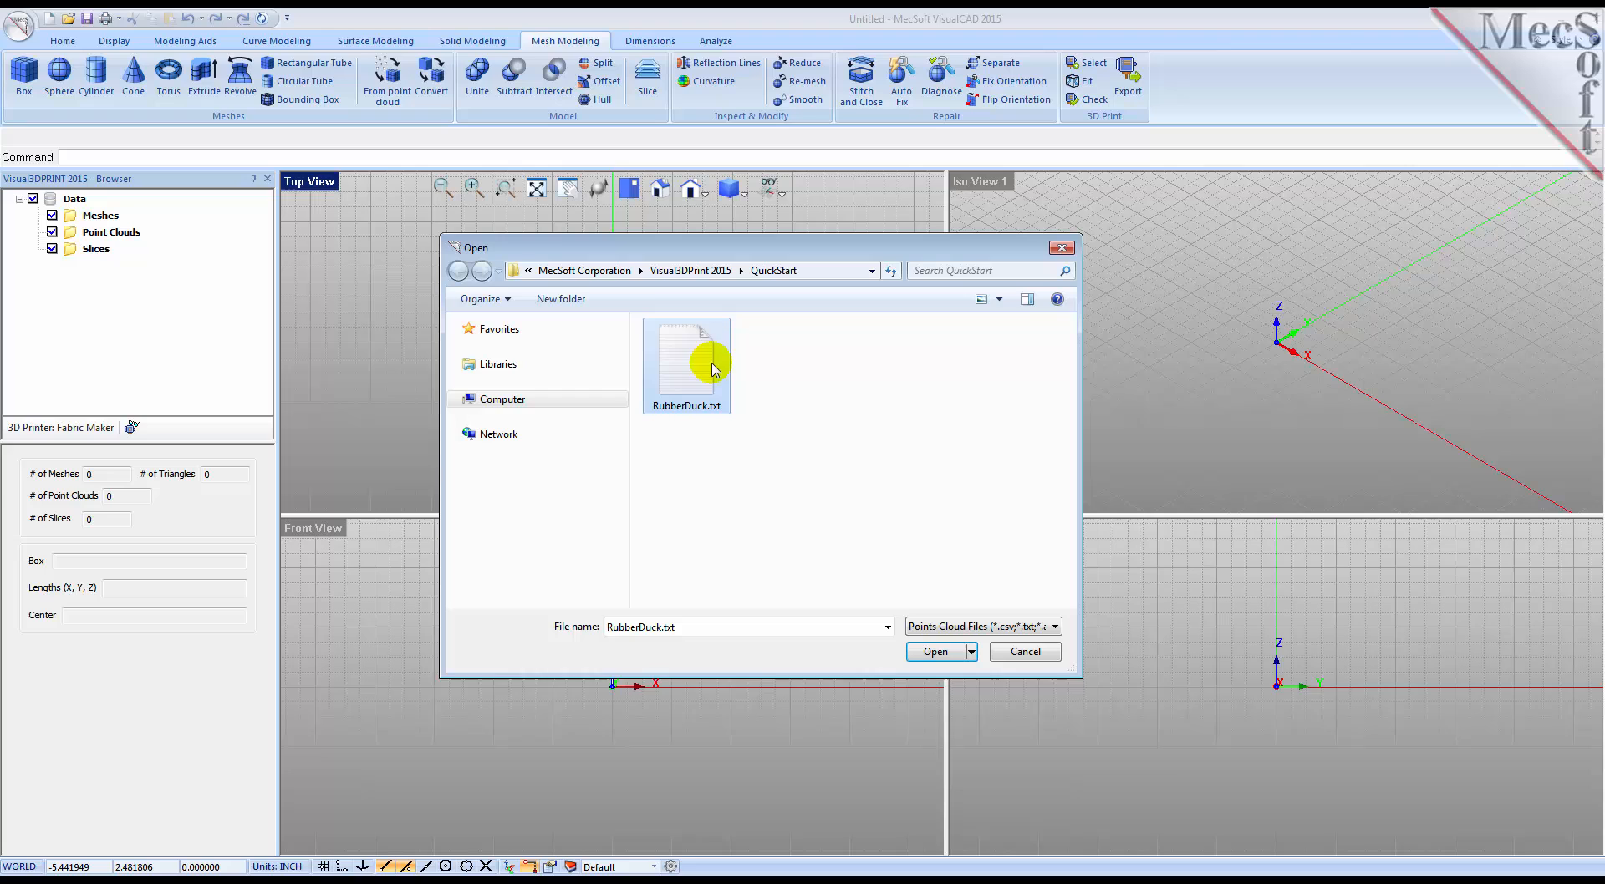
pyautogui.click(948, 659)
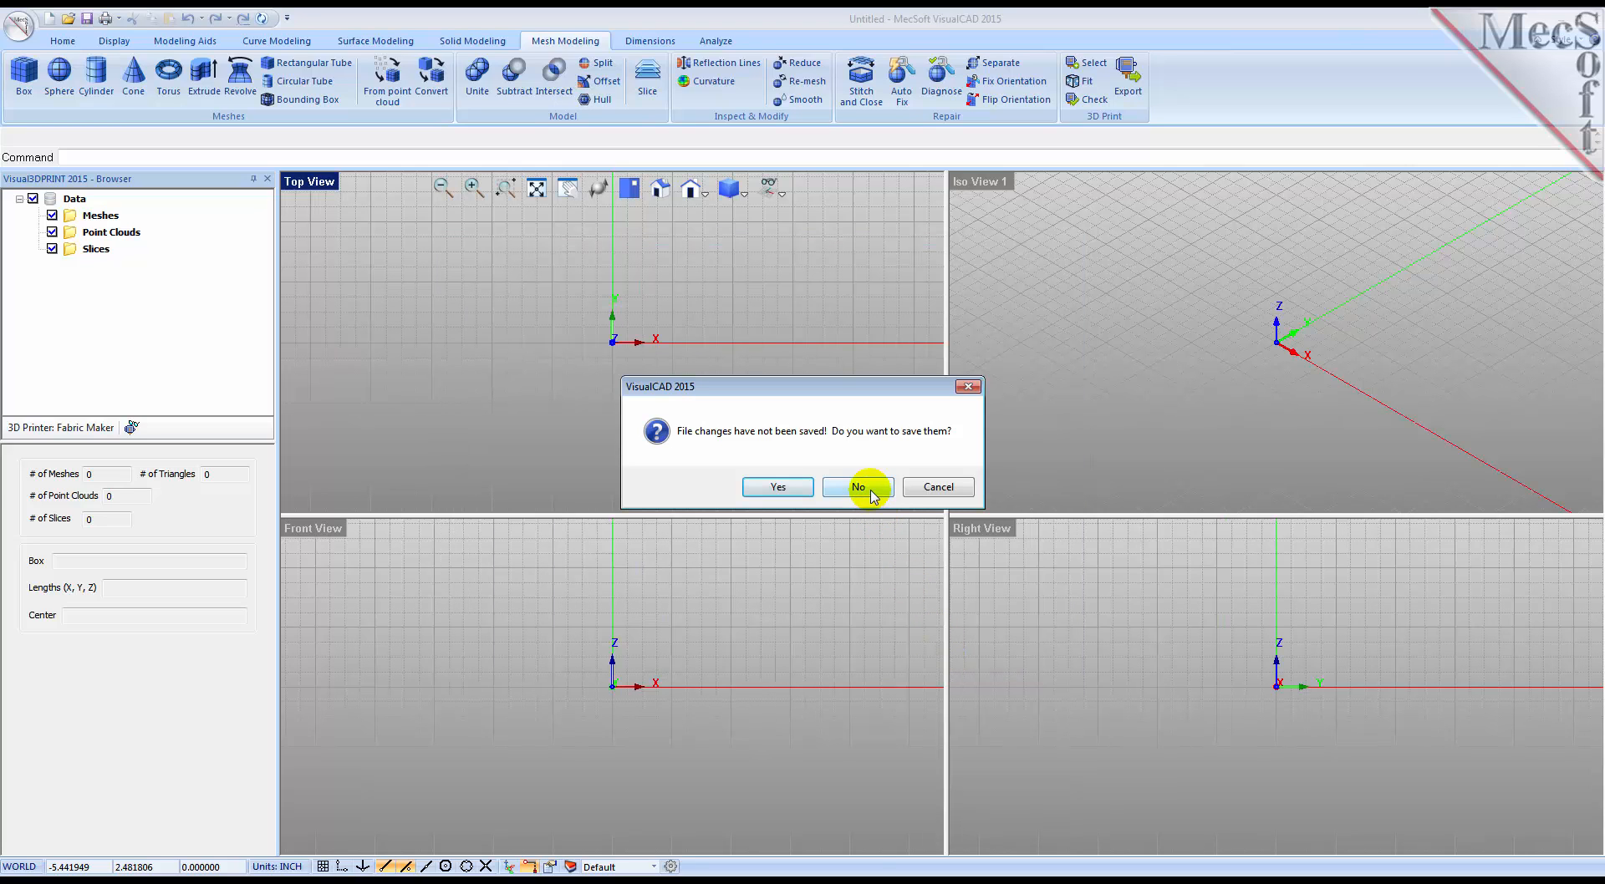
pyautogui.click(872, 494)
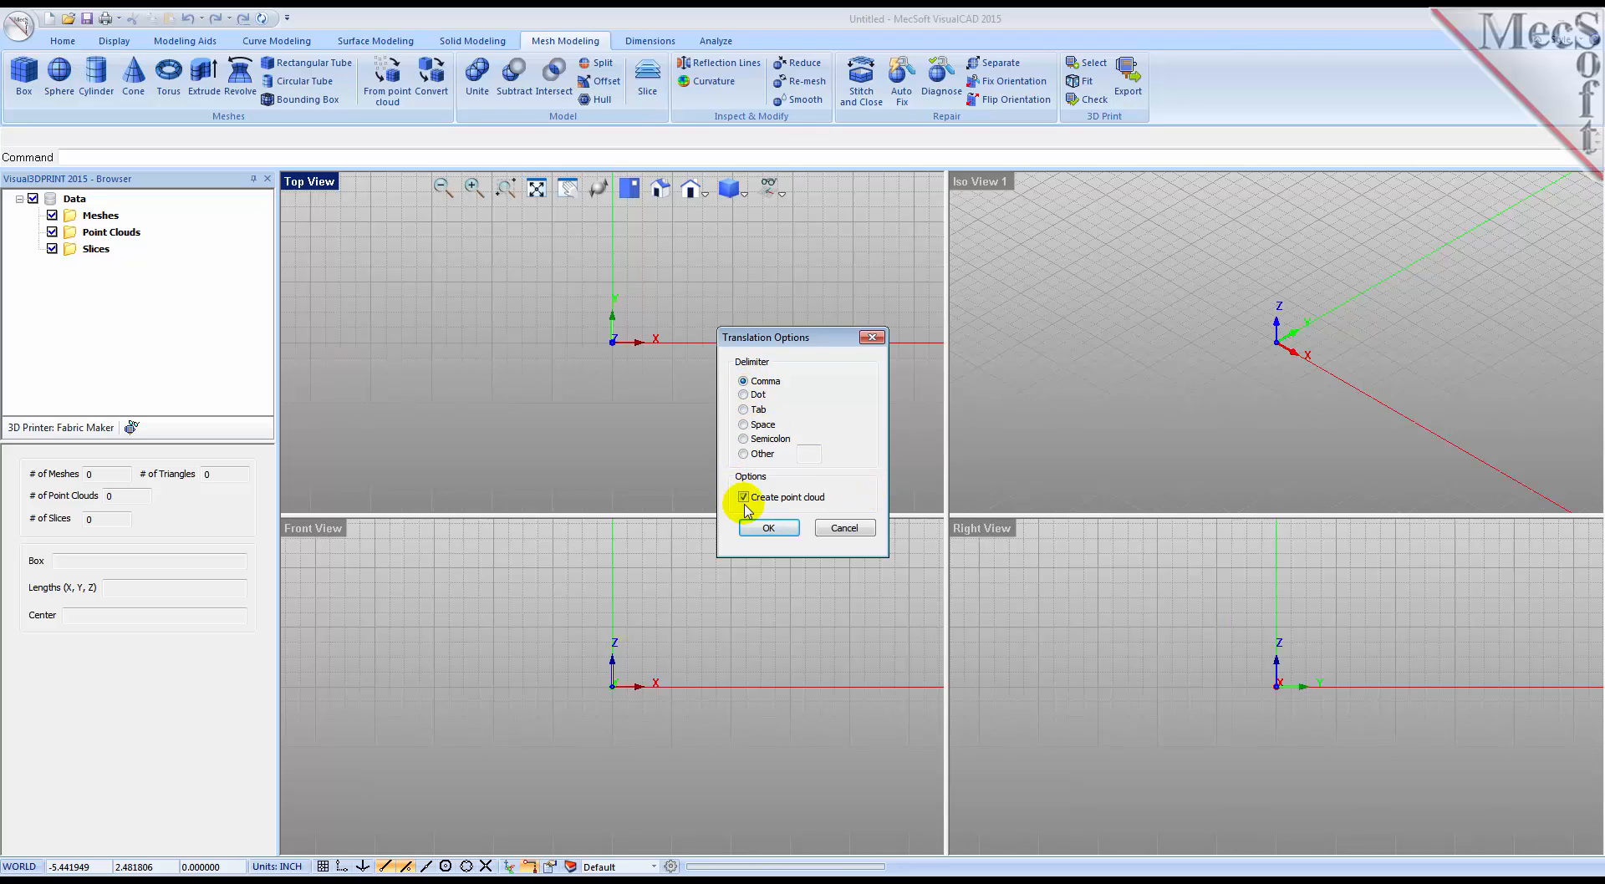
pyautogui.click(770, 531)
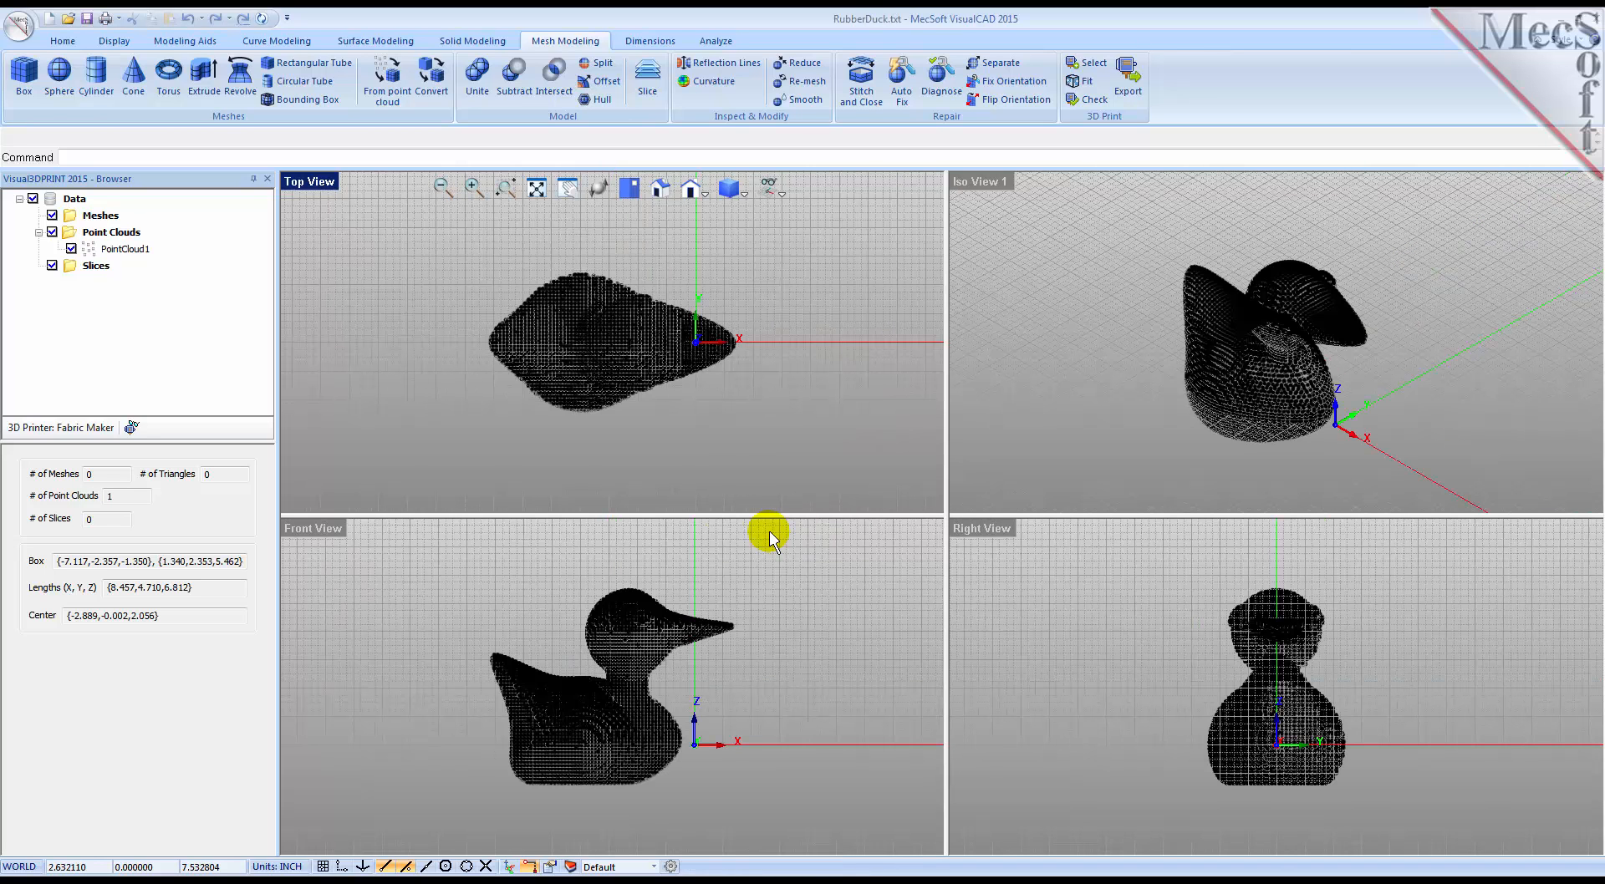
# Step: Maximize the isometric view and check the properties of the imported duck point cloud
pyautogui.doubleClick(974, 184)
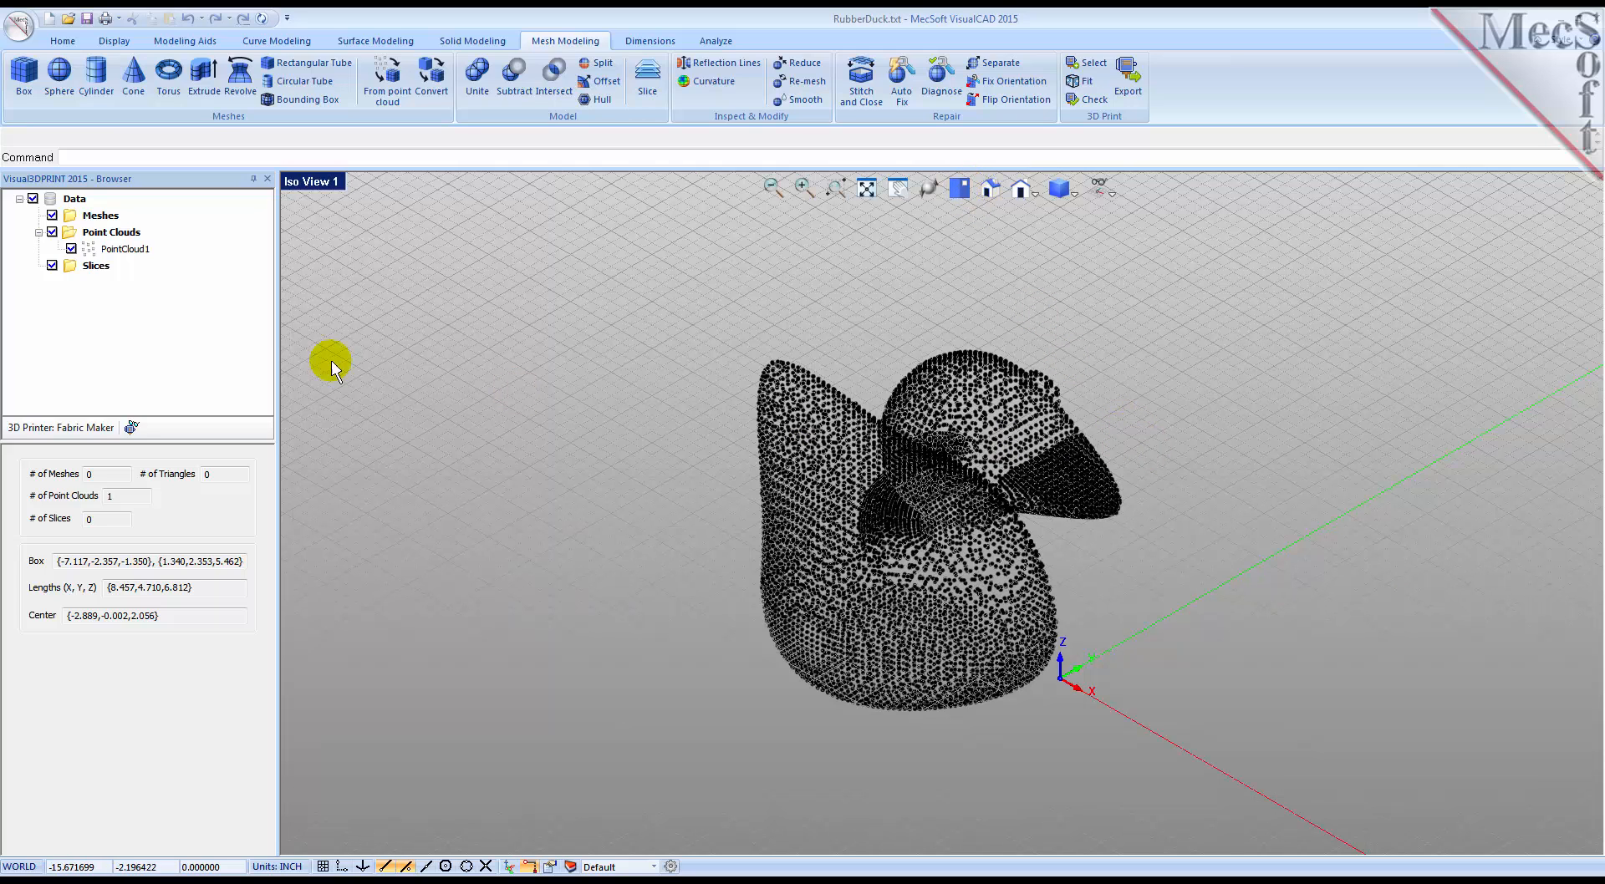
pyautogui.click(109, 254)
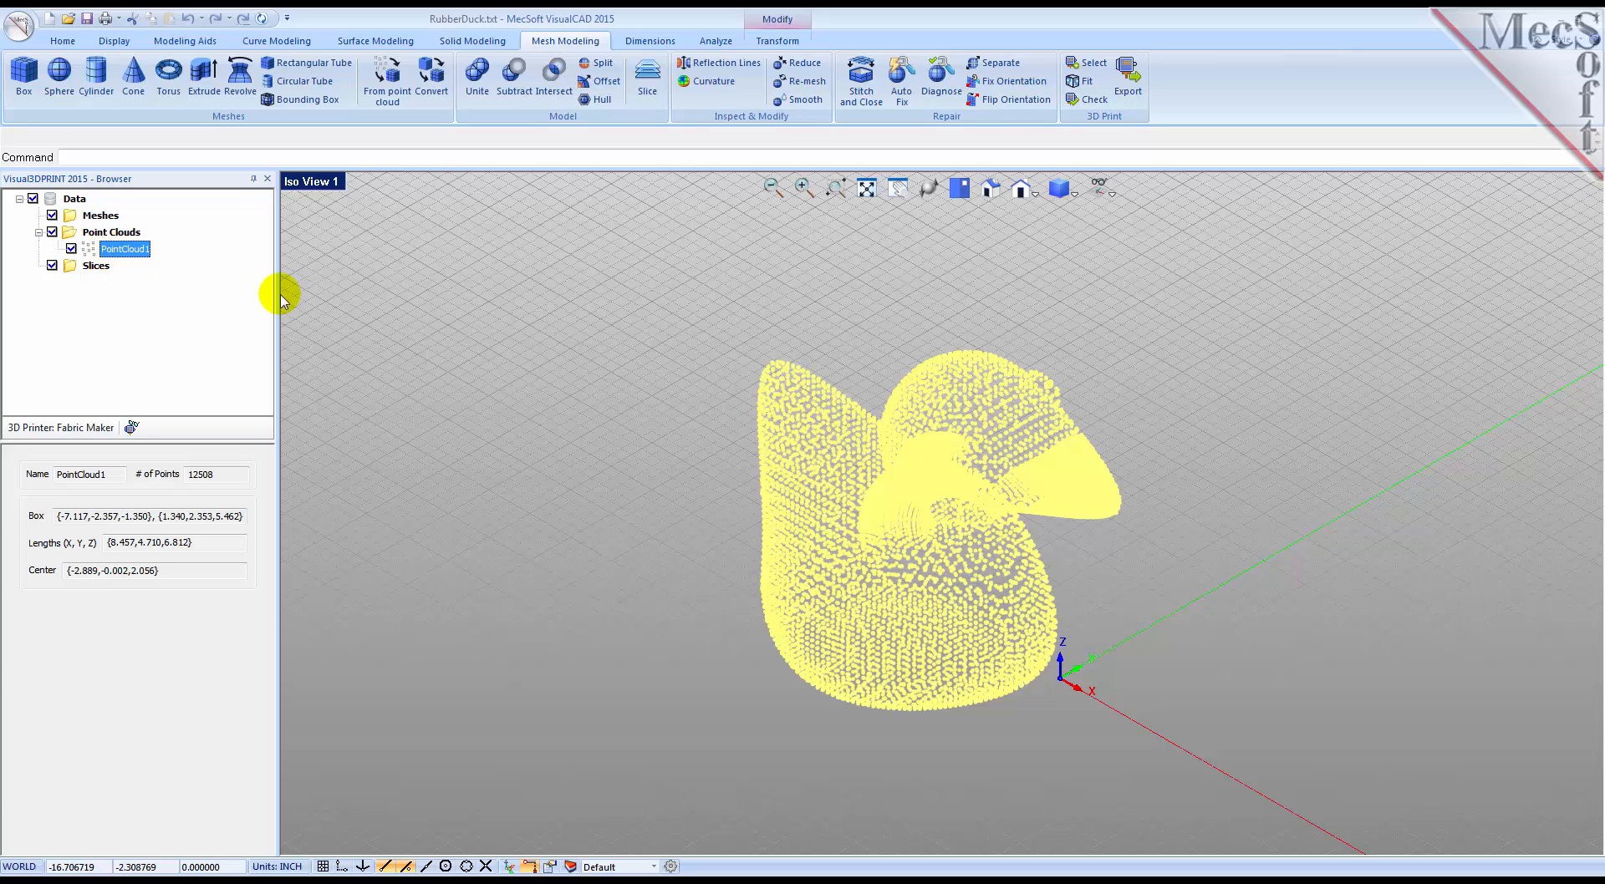
pyautogui.click(324, 303)
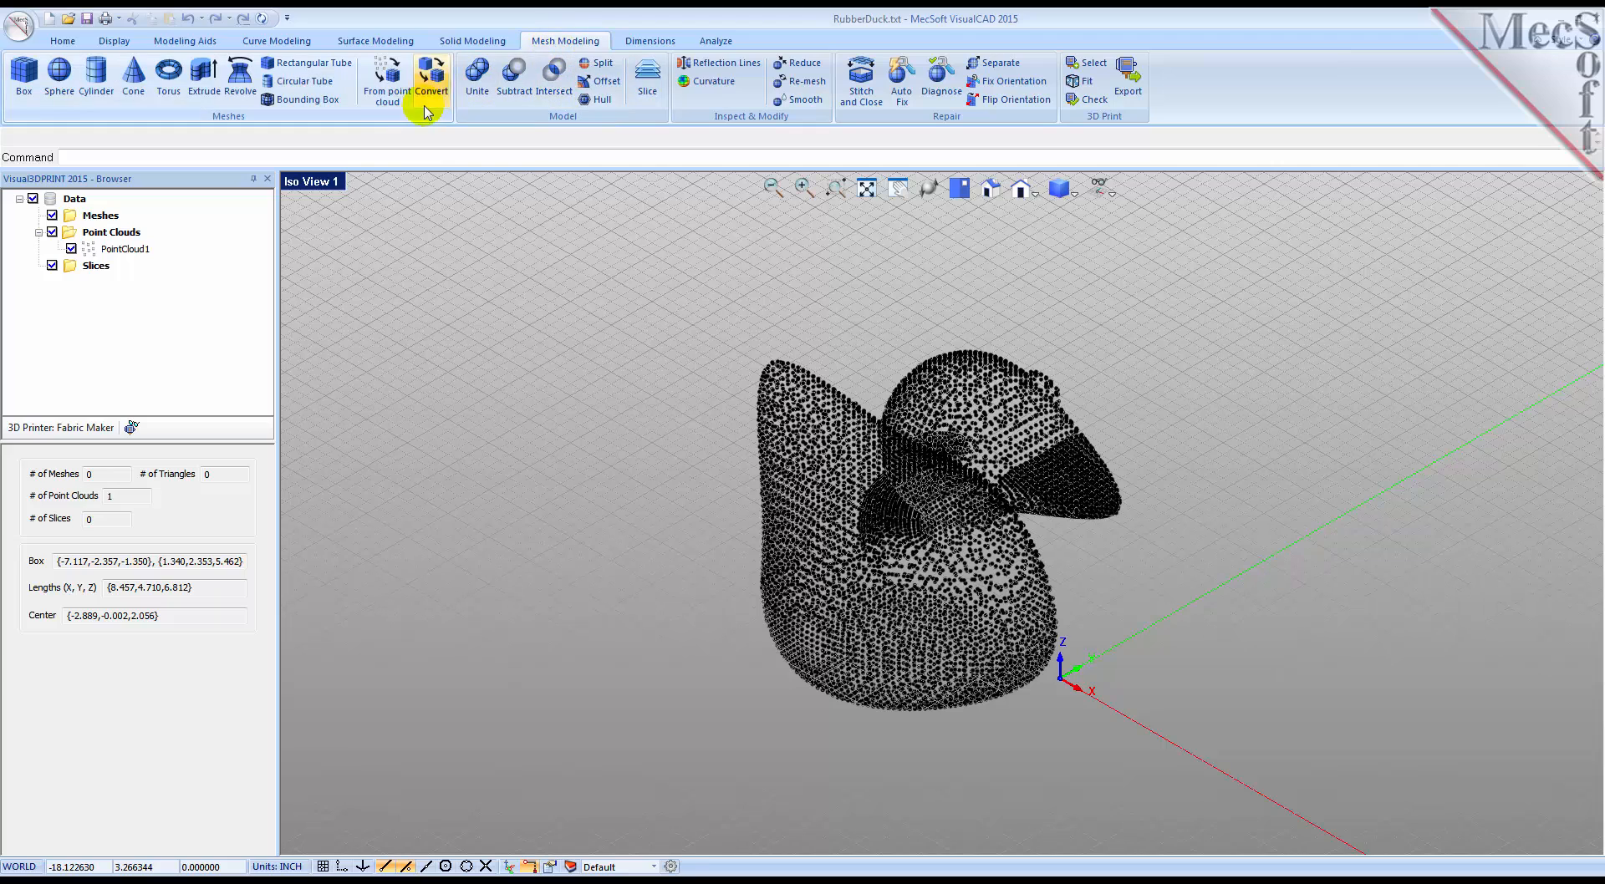
# Step: Create a mesh from the duck point cloud, keeping the preset mesh creation options
pyautogui.click(390, 87)
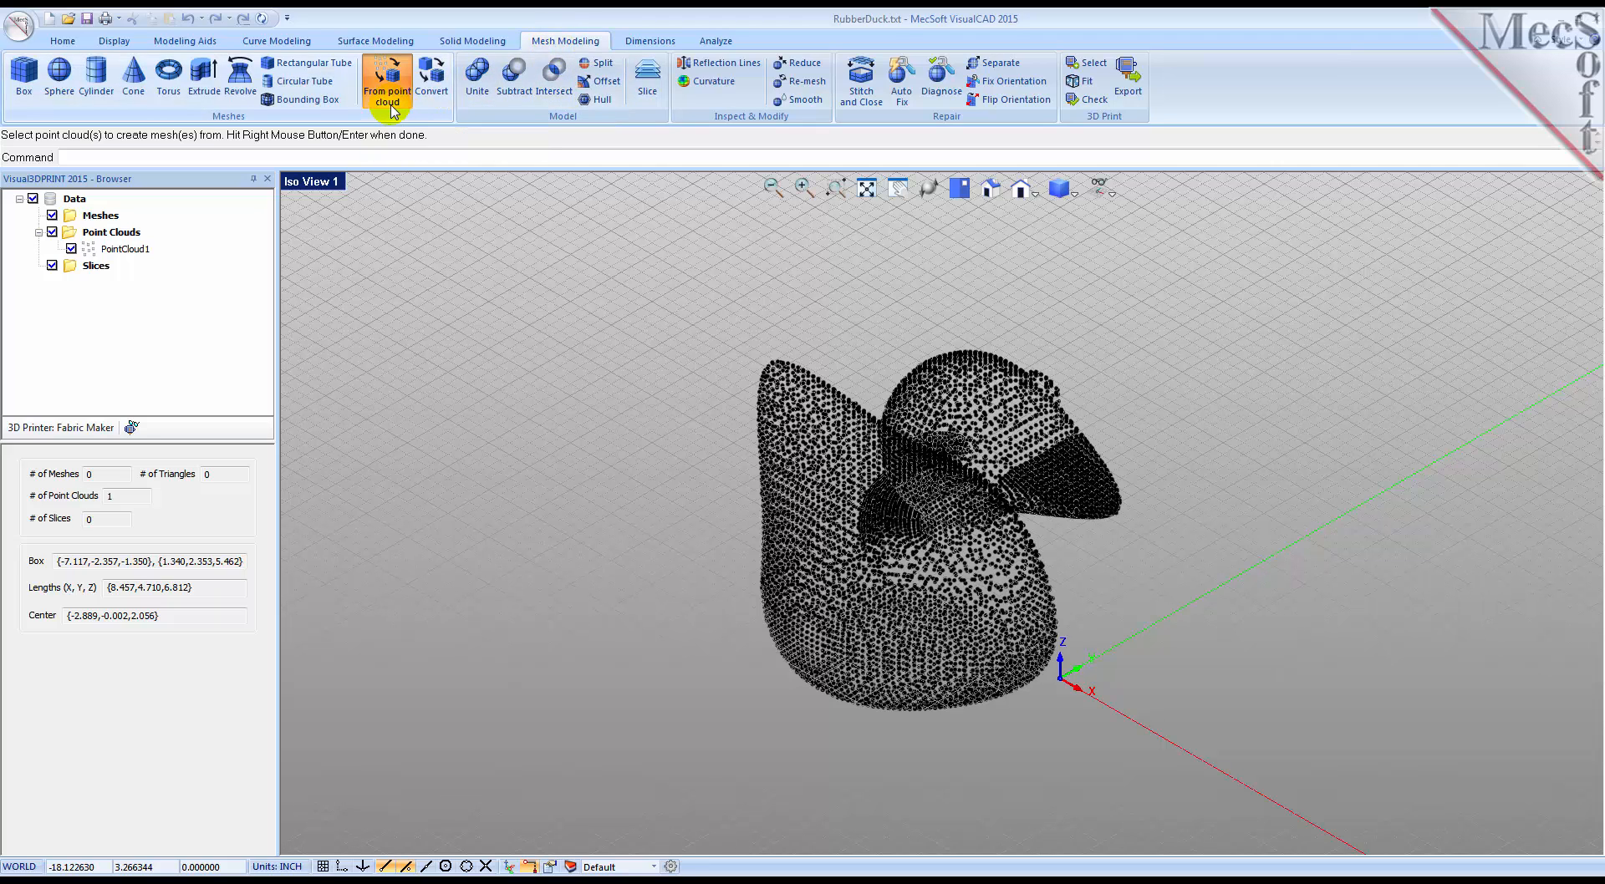
pyautogui.click(783, 422)
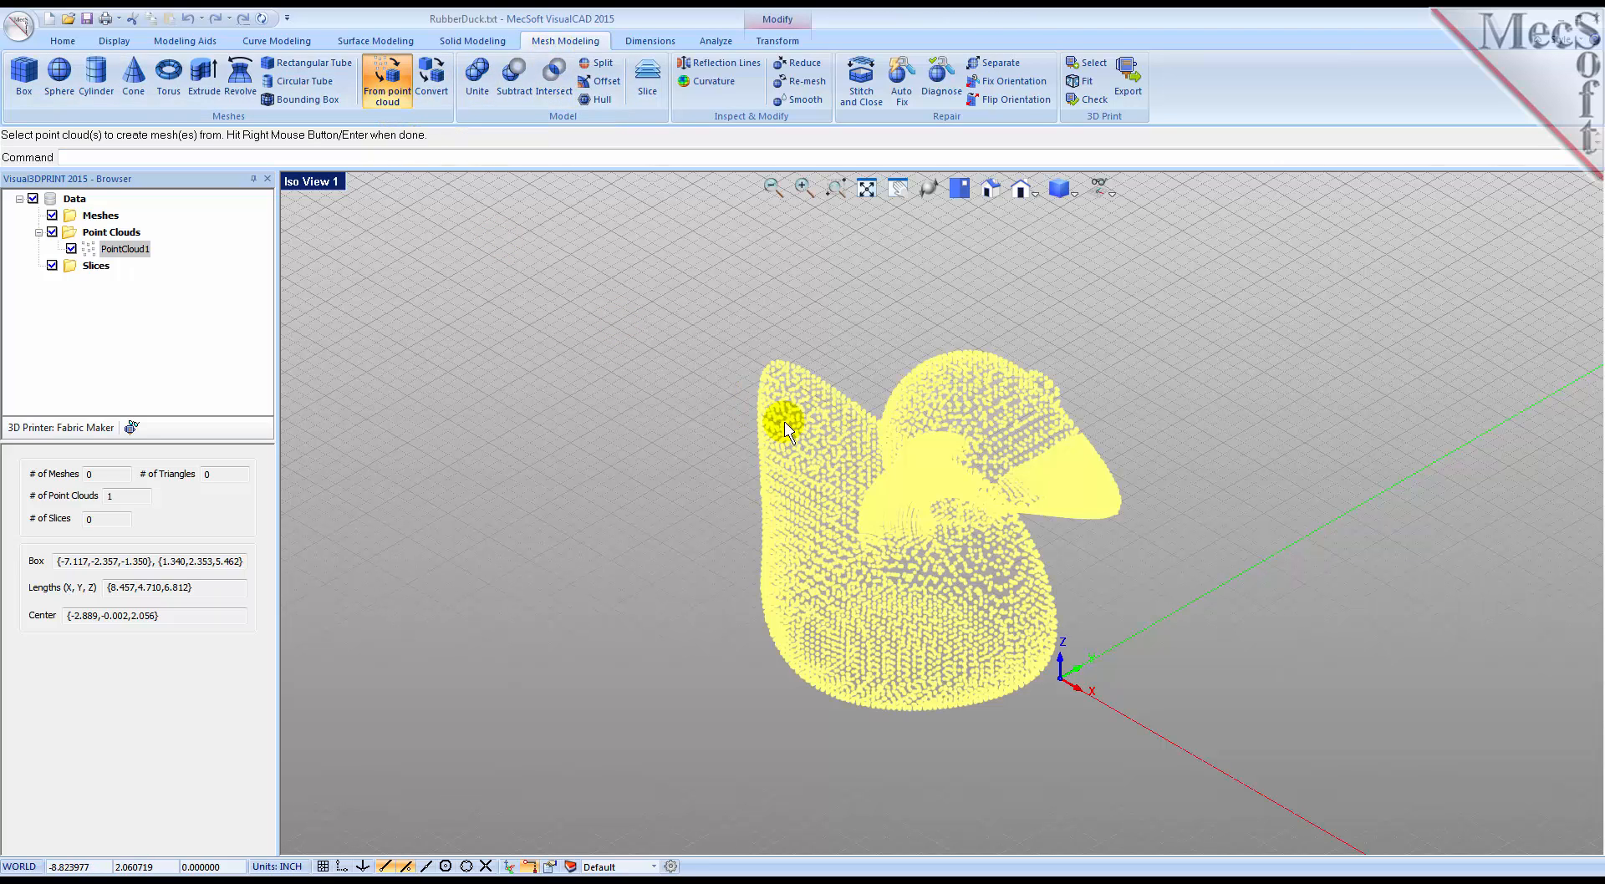
pyautogui.rightClick(786, 430)
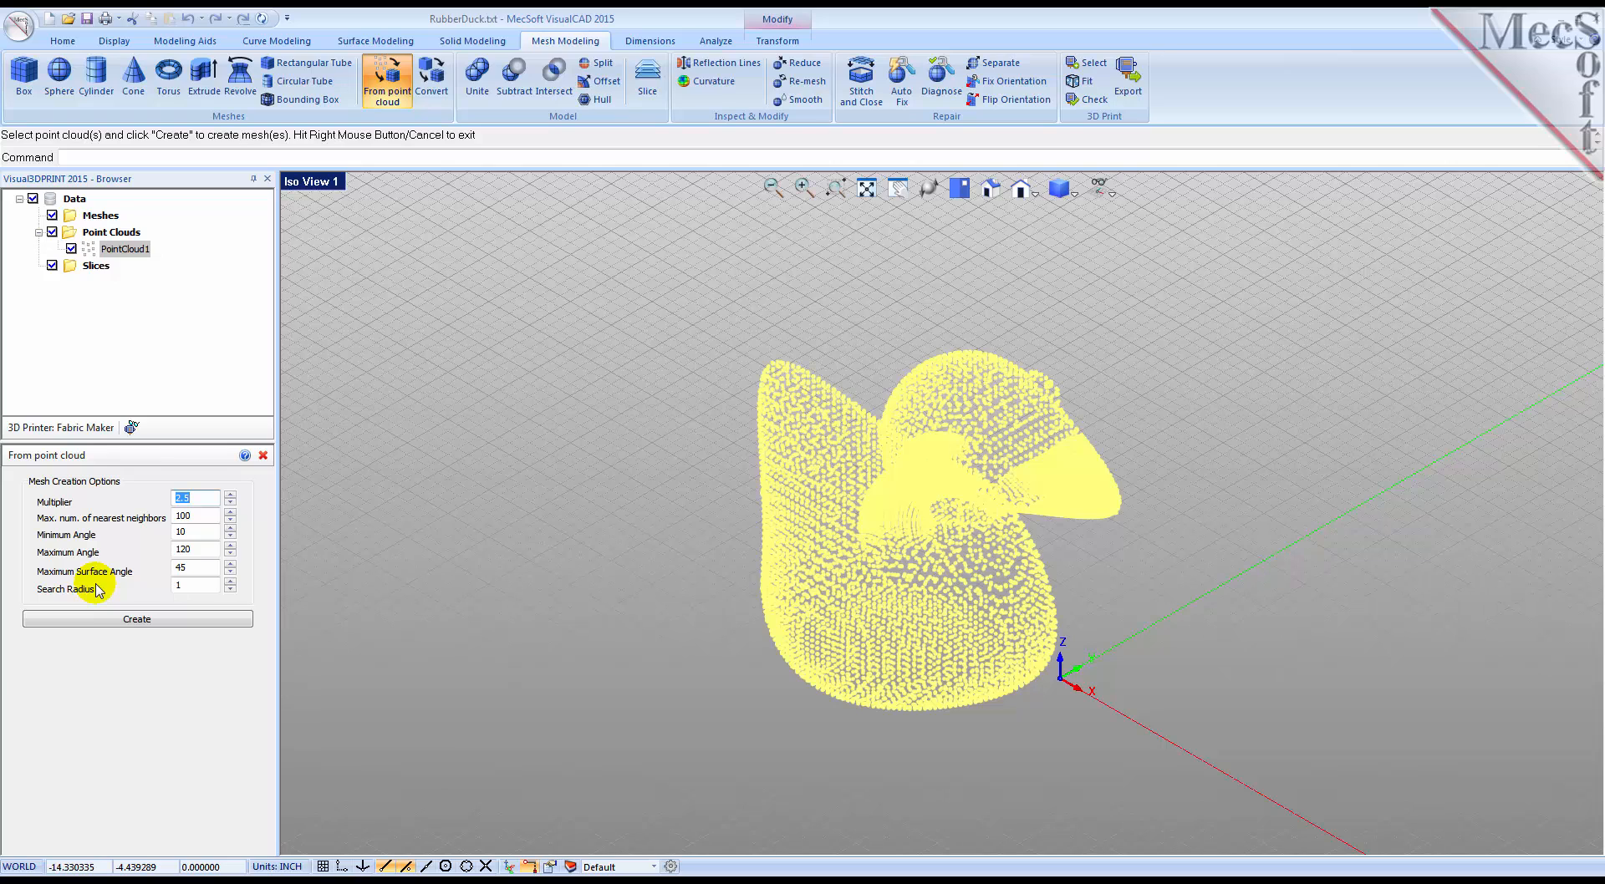
pyautogui.click(133, 620)
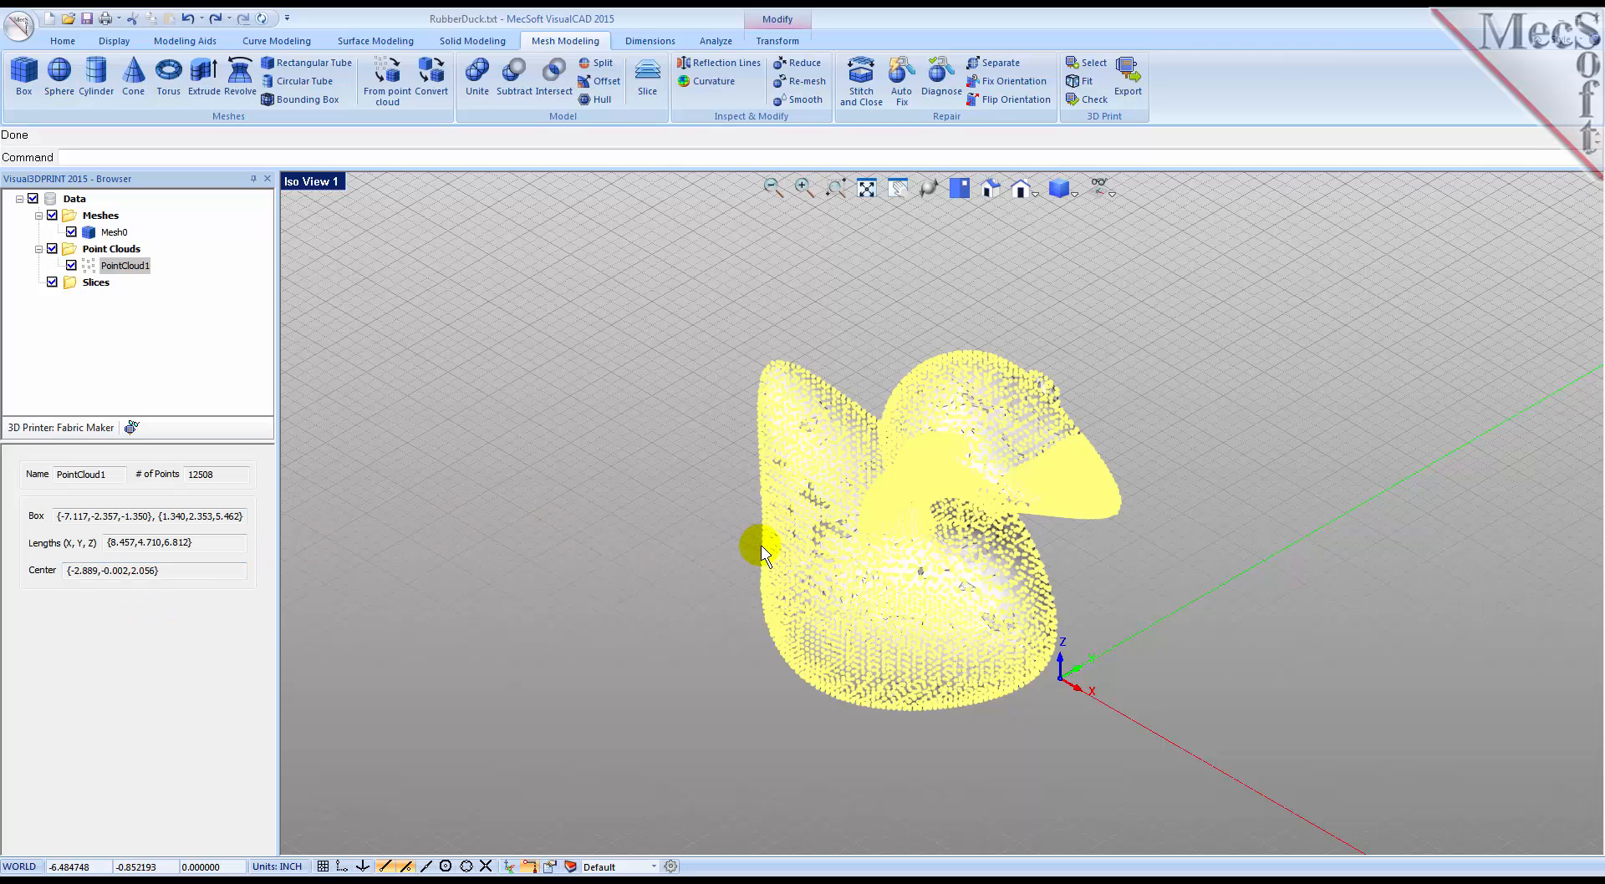
# Step: Check the new duck mesh's properties and toggle the shaded-with-edges display
pyautogui.click(89, 232)
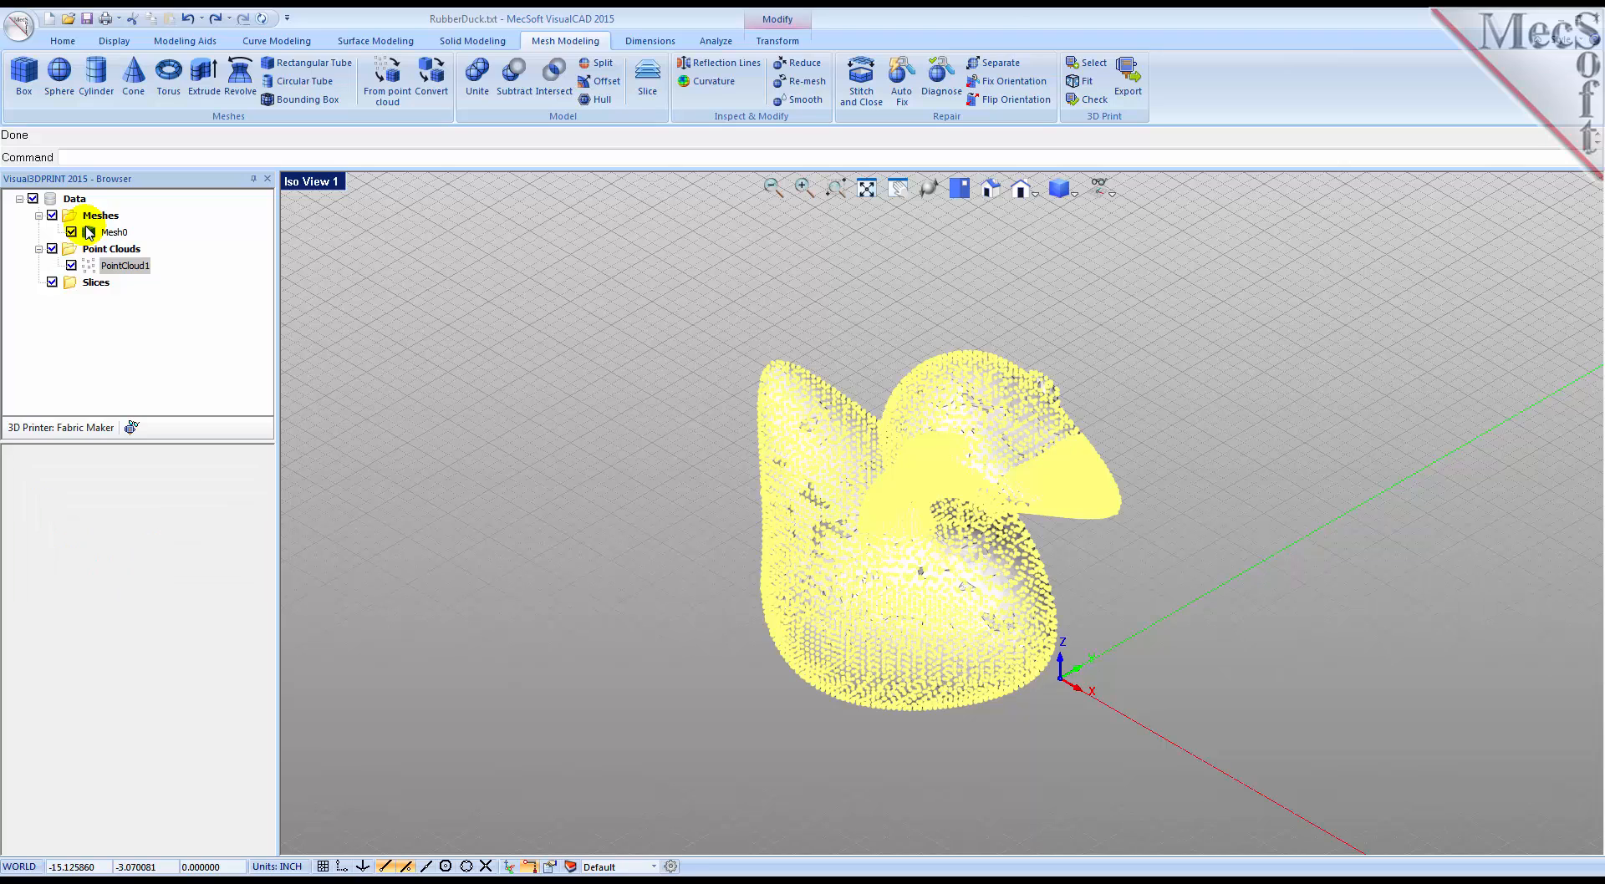
pyautogui.click(1074, 196)
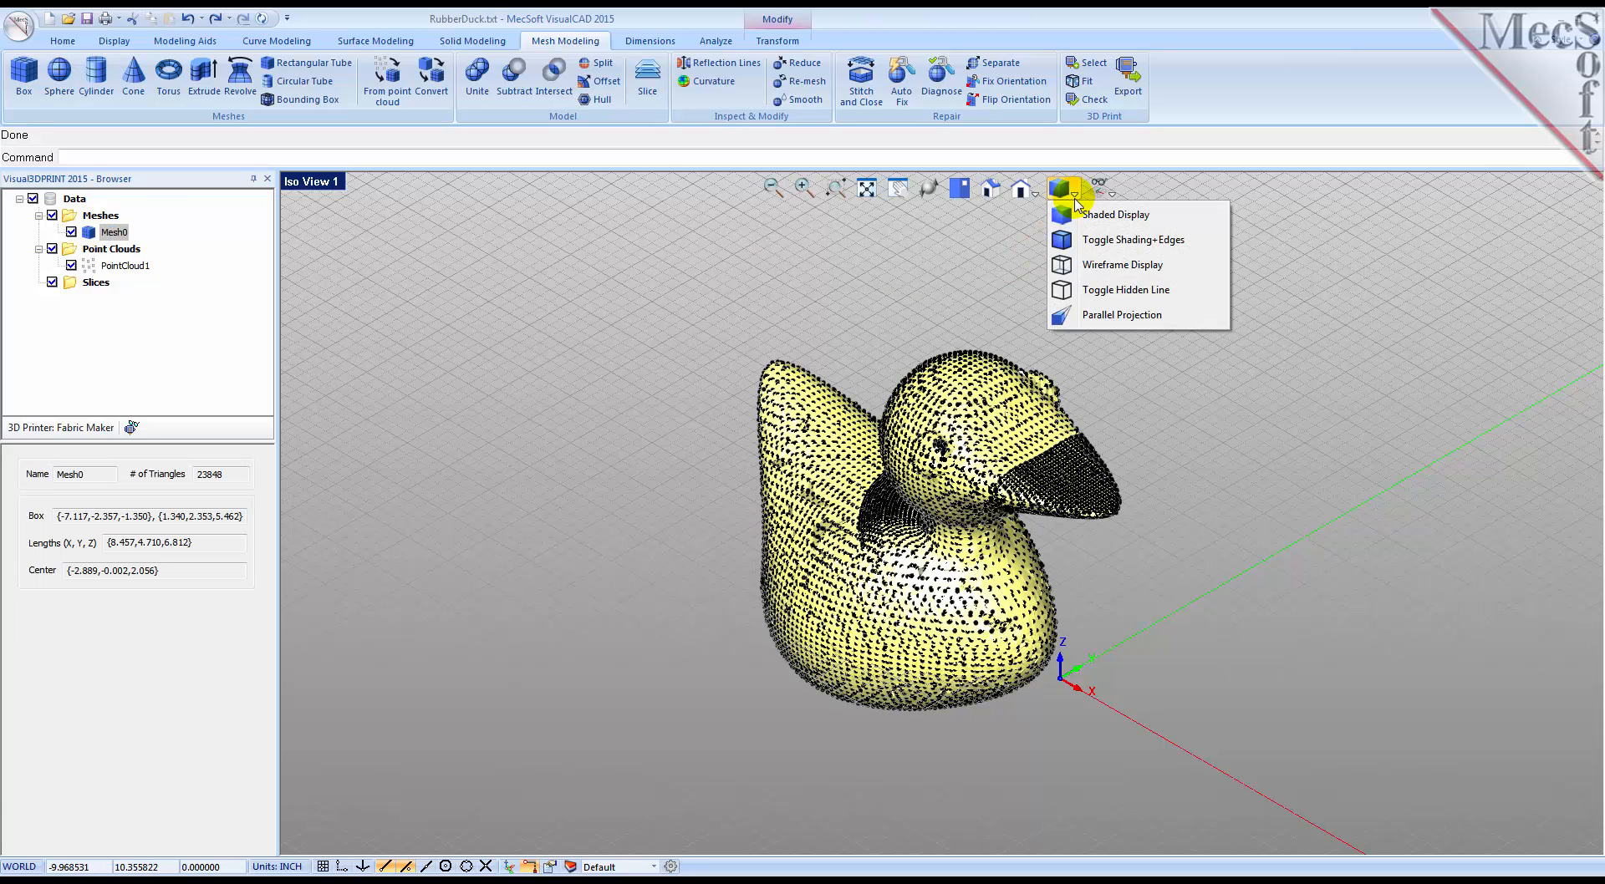
pyautogui.click(1084, 241)
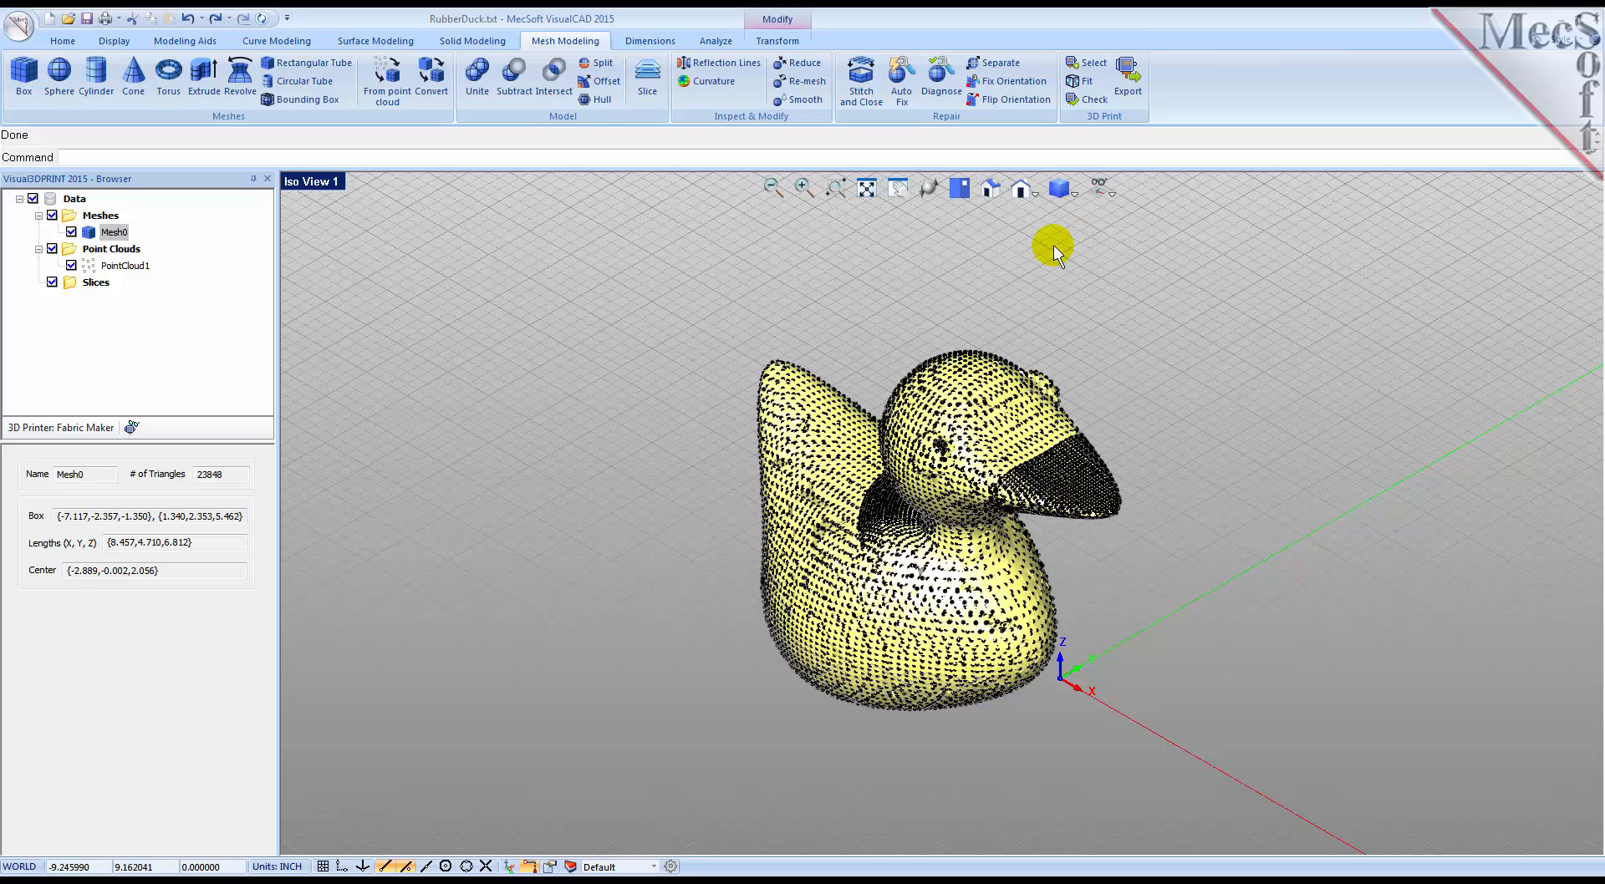
pyautogui.click(1027, 253)
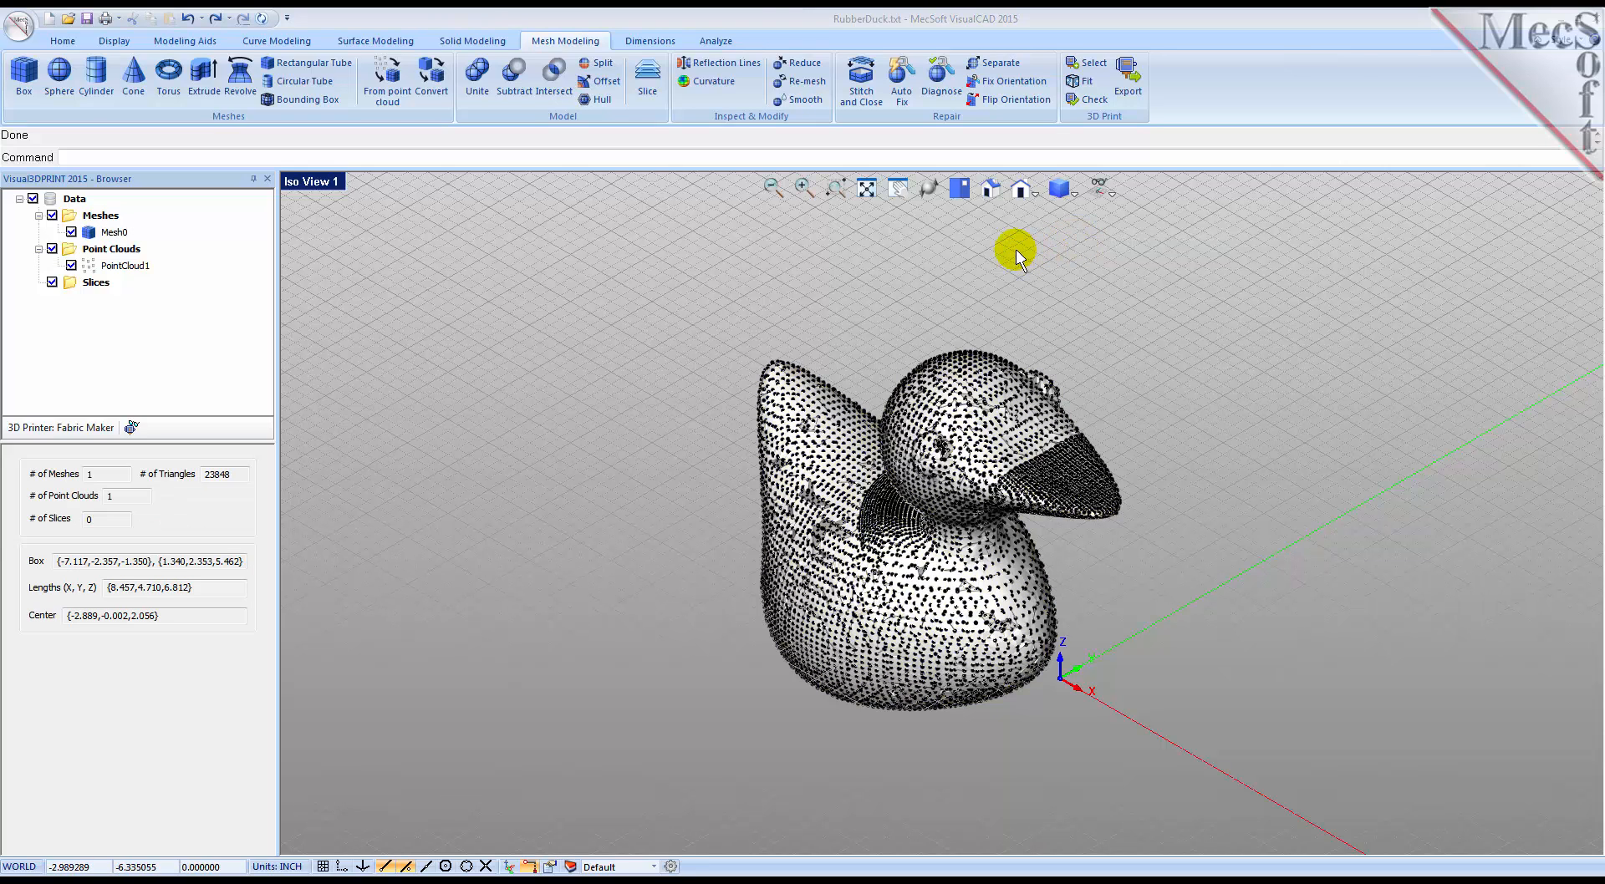
# Step: Set the mesh edges display style to All Edges in the display options
pyautogui.click(669, 868)
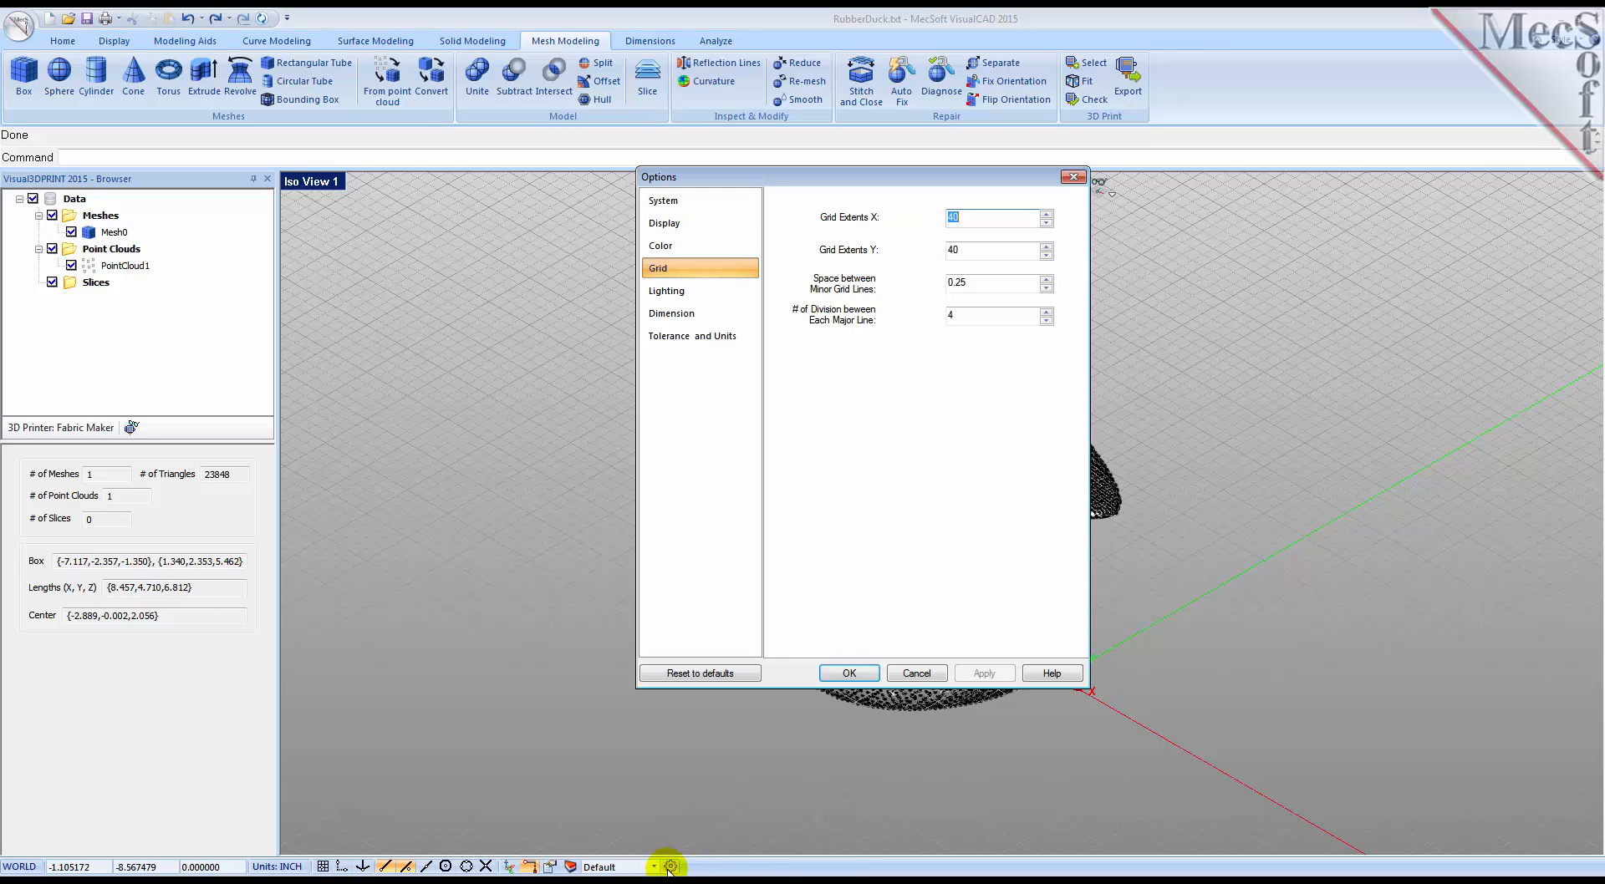
pyautogui.click(677, 224)
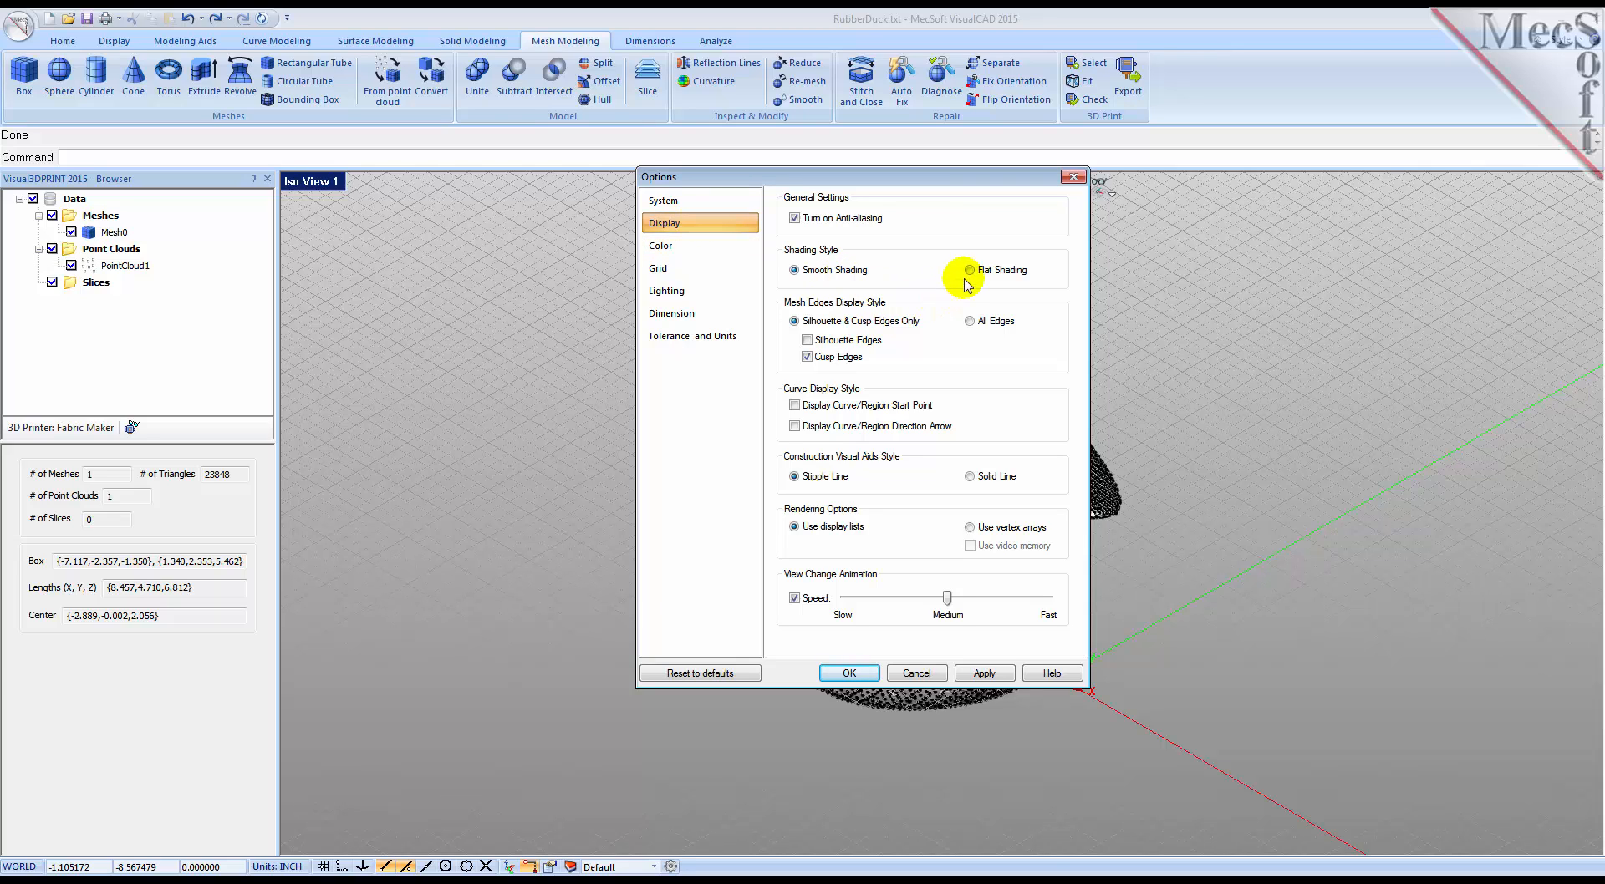
pyautogui.click(970, 321)
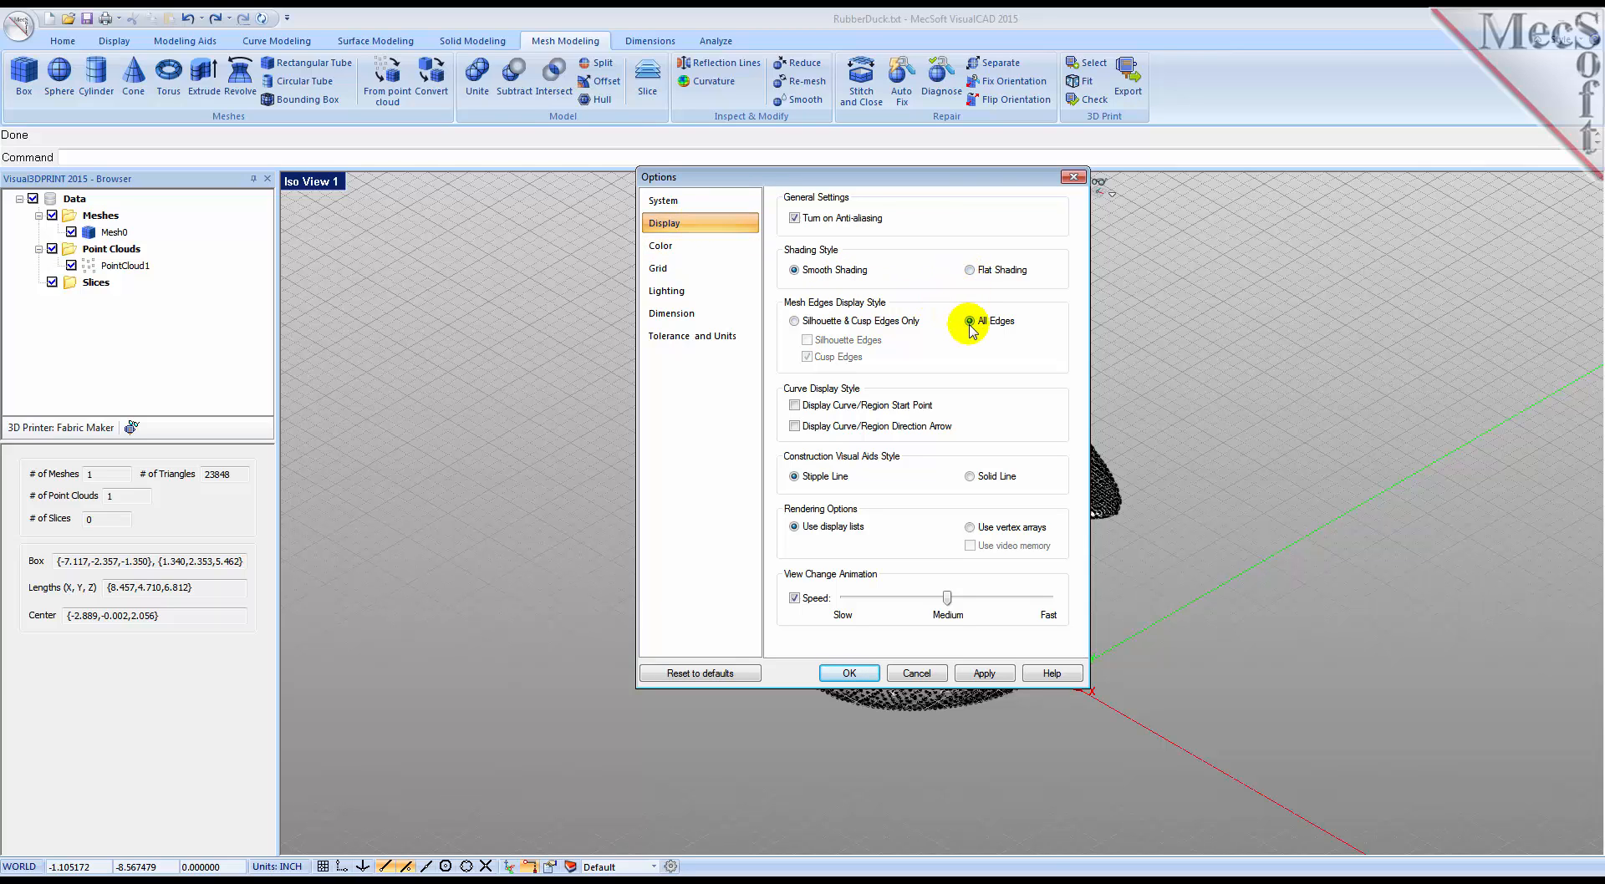
pyautogui.click(984, 673)
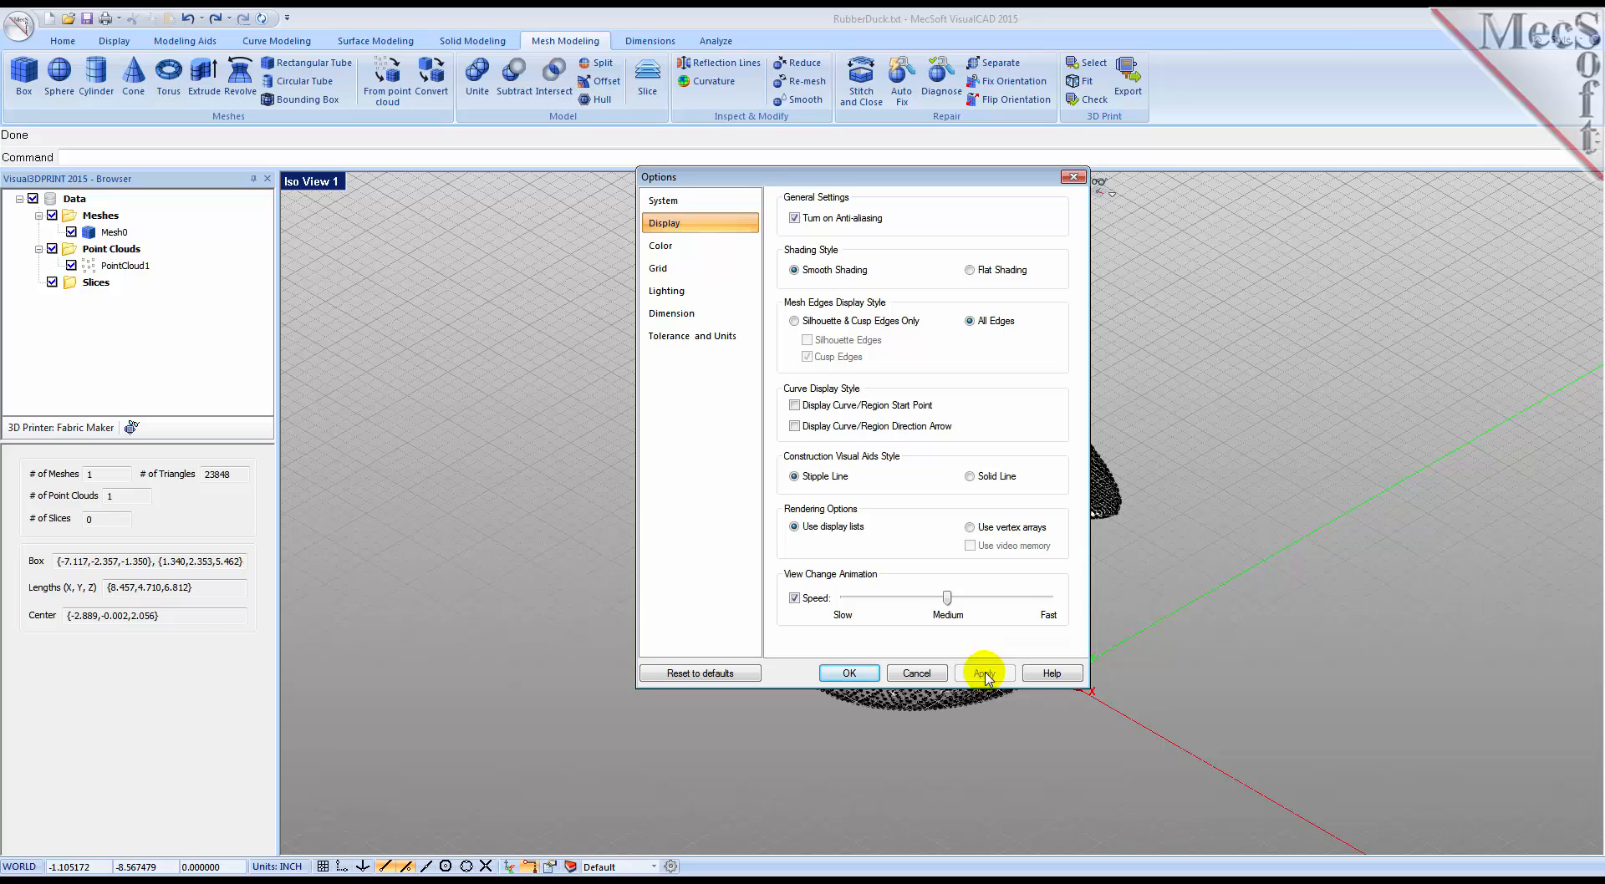
pyautogui.click(849, 674)
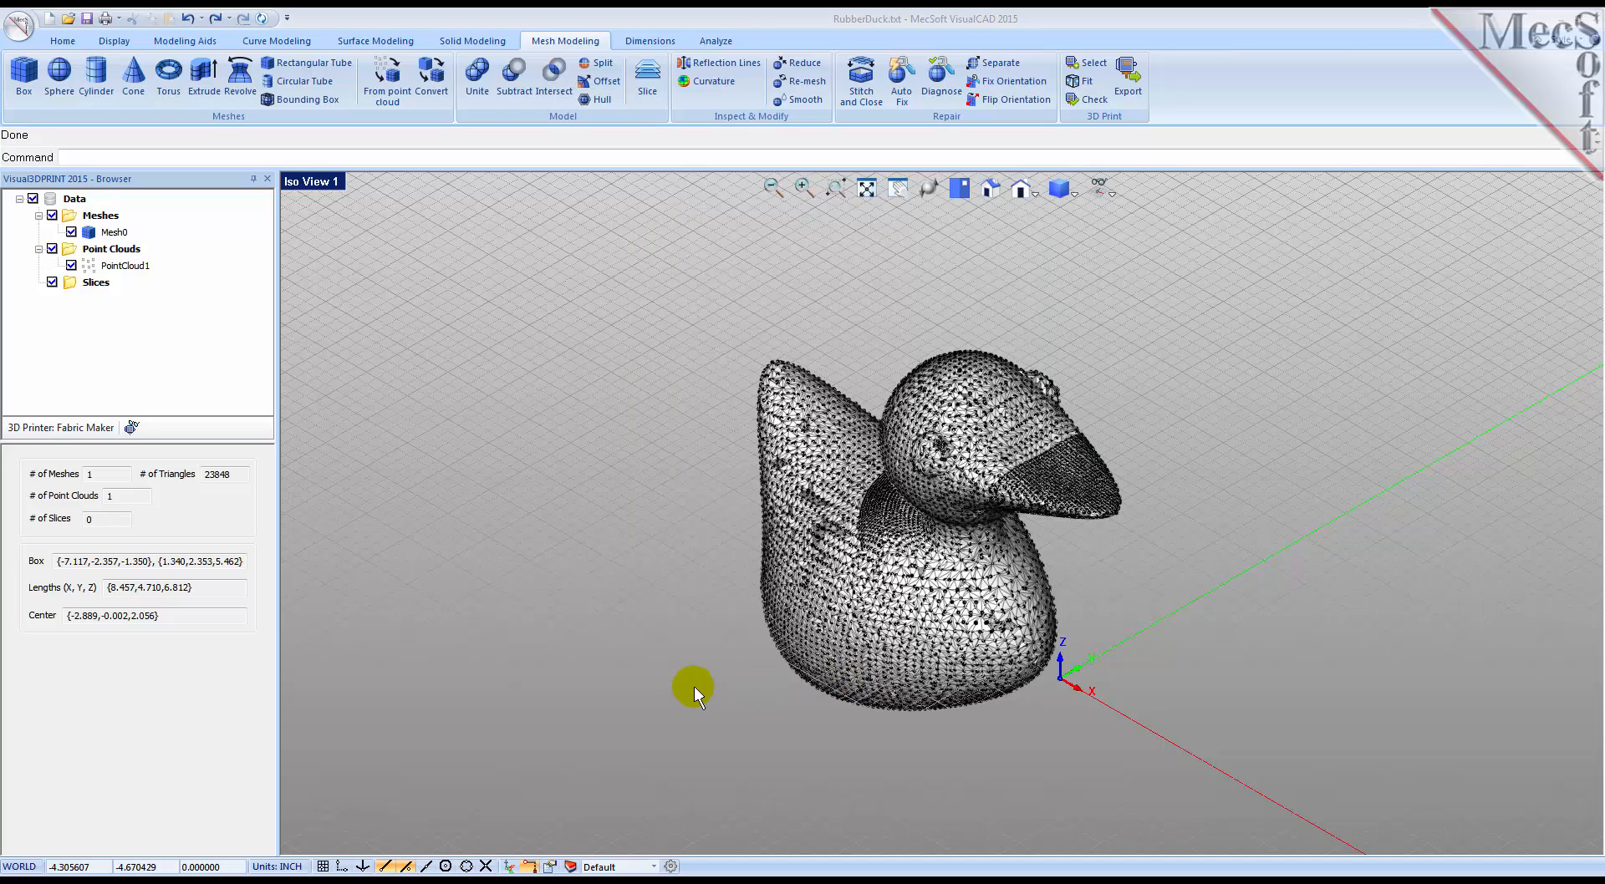
# Step: Hide the duck point cloud and examine the surface of the mesh alone
pyautogui.click(71, 266)
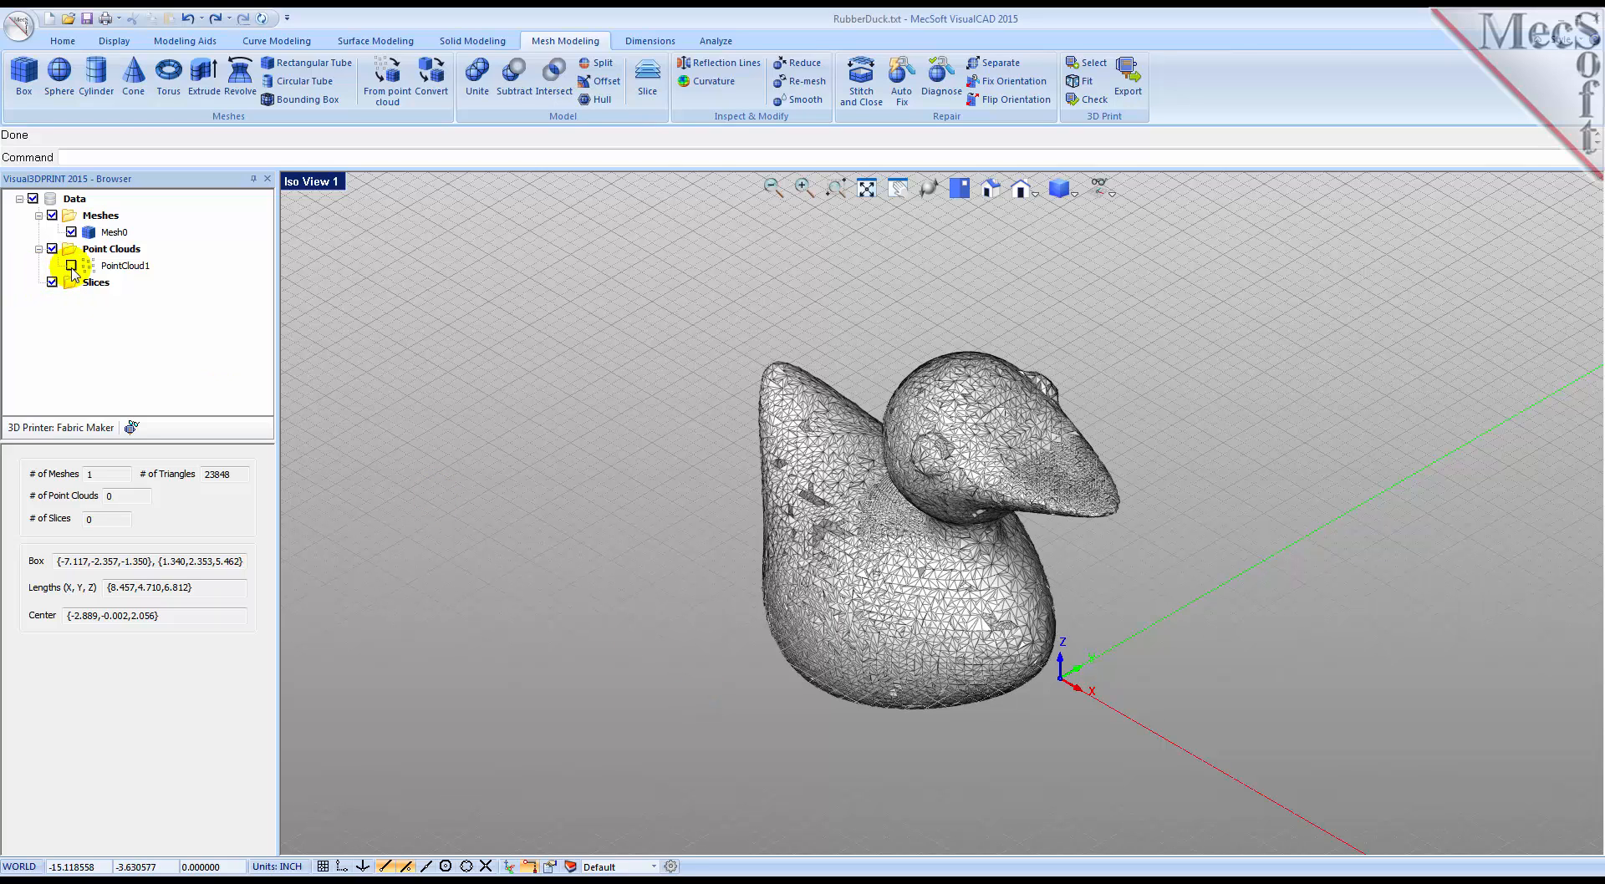
pyautogui.moveTo(907, 688); pyautogui.dragTo(932, 515, button='right')
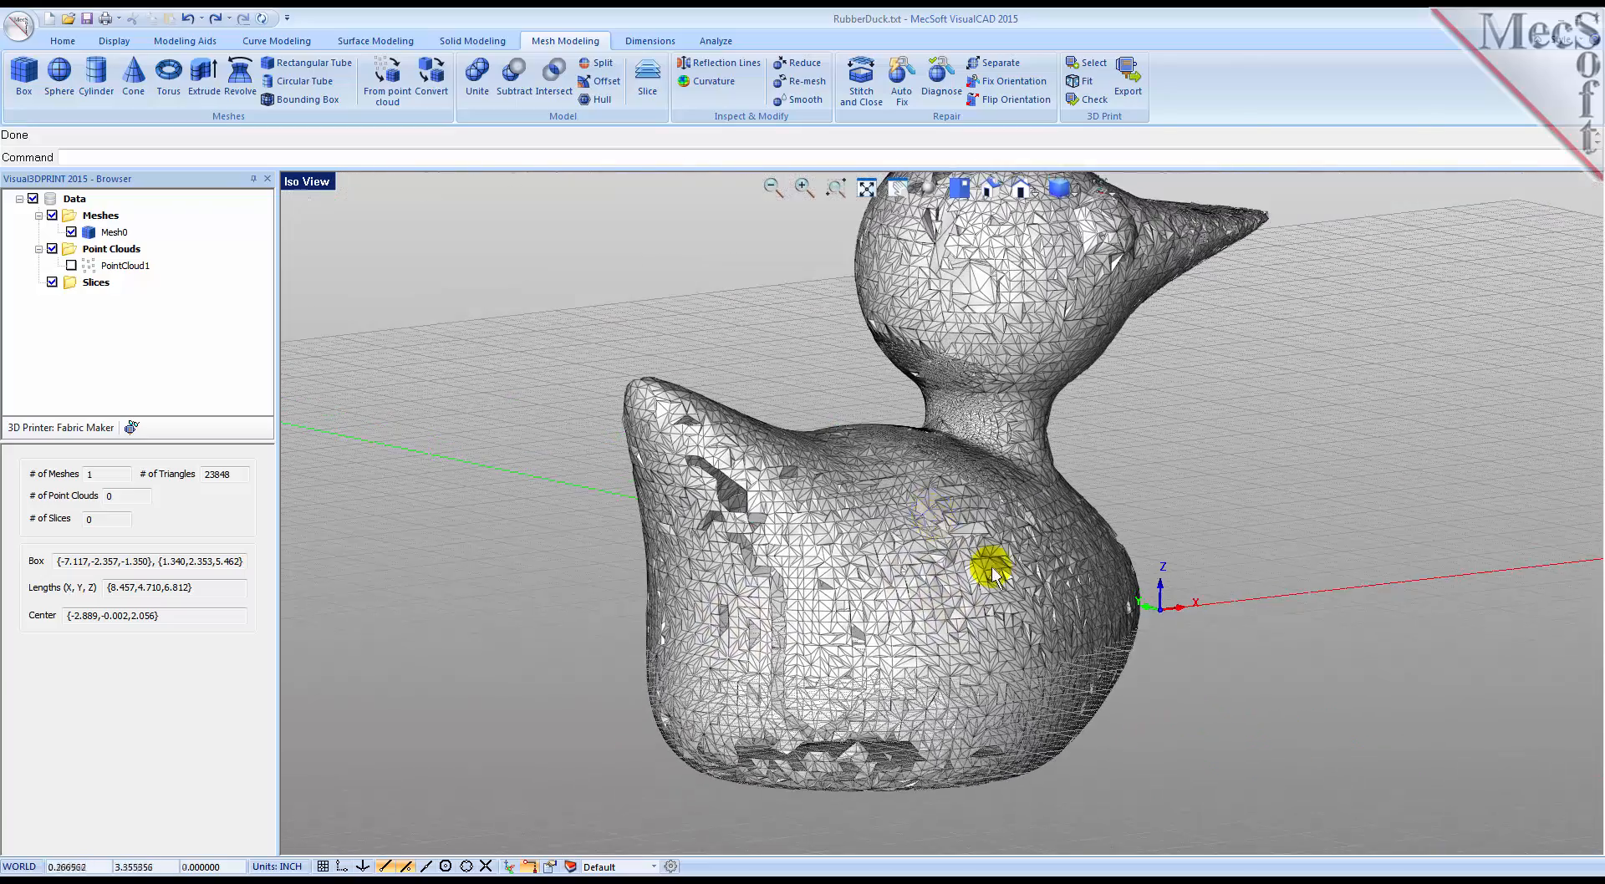
pyautogui.moveTo(1032, 573); pyautogui.dragTo(1003, 625, button='right')
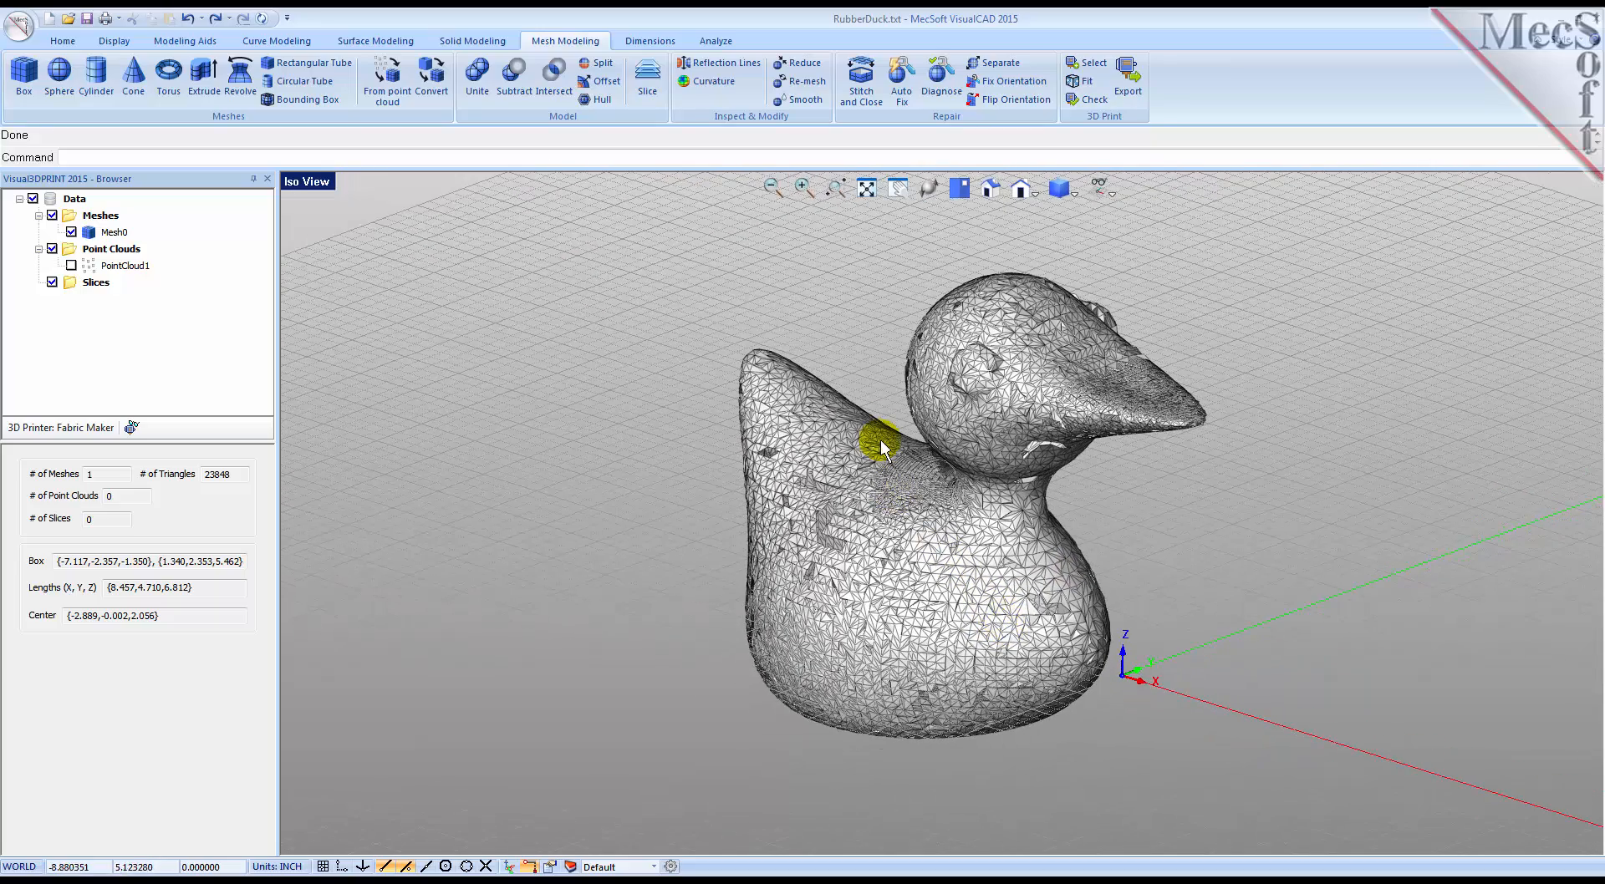
# Step: Repair the duck mesh with Auto Fix
pyautogui.click(904, 105)
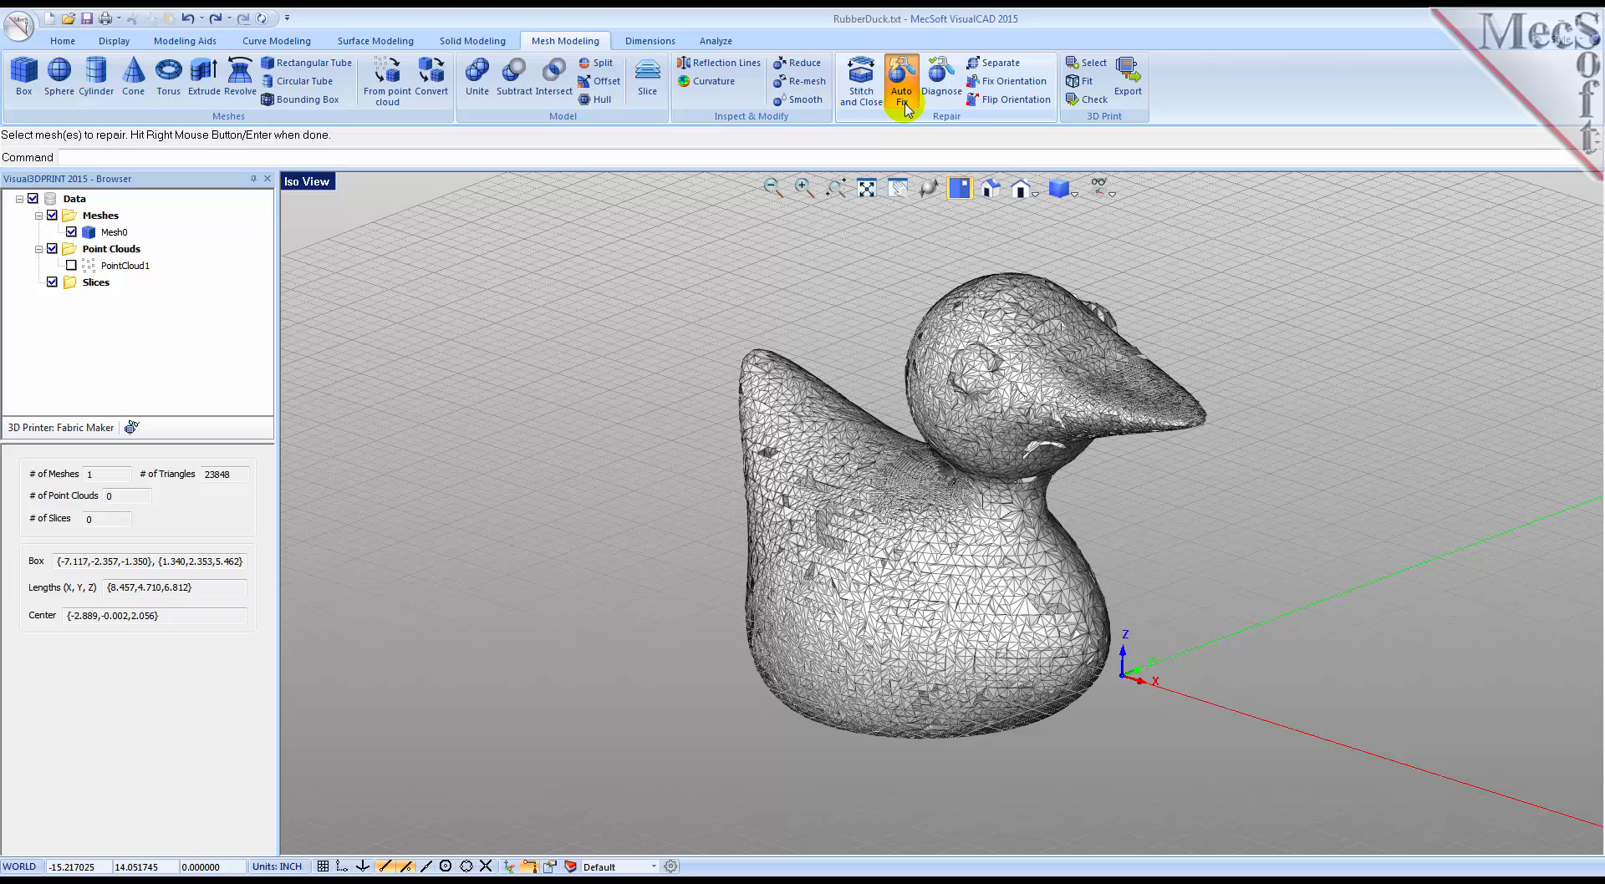
pyautogui.click(1006, 326)
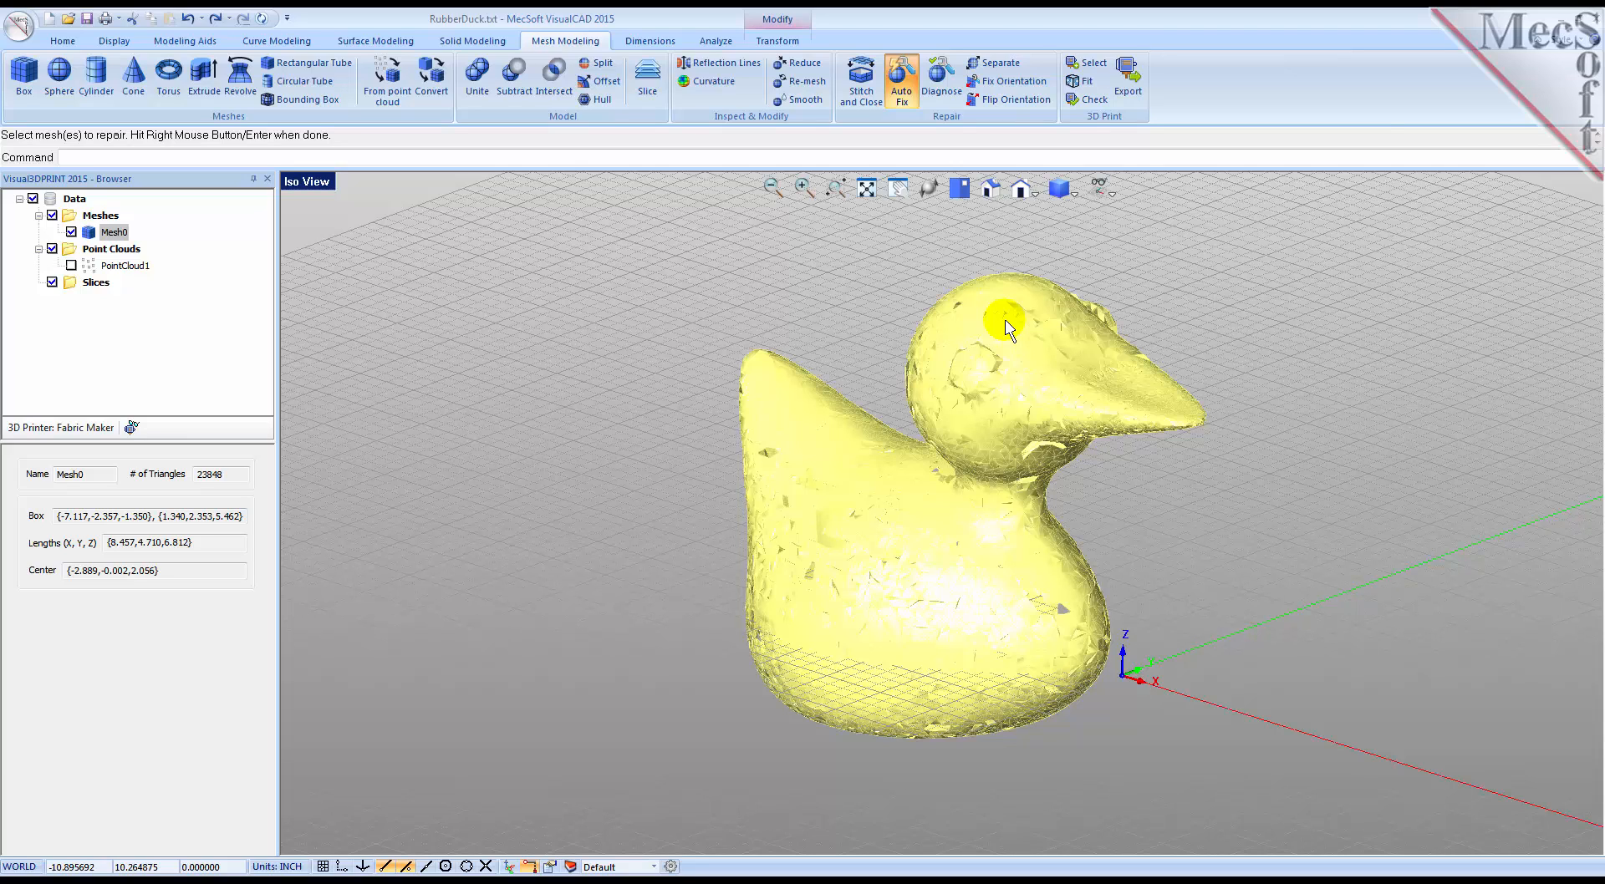
pyautogui.rightClick(1006, 326)
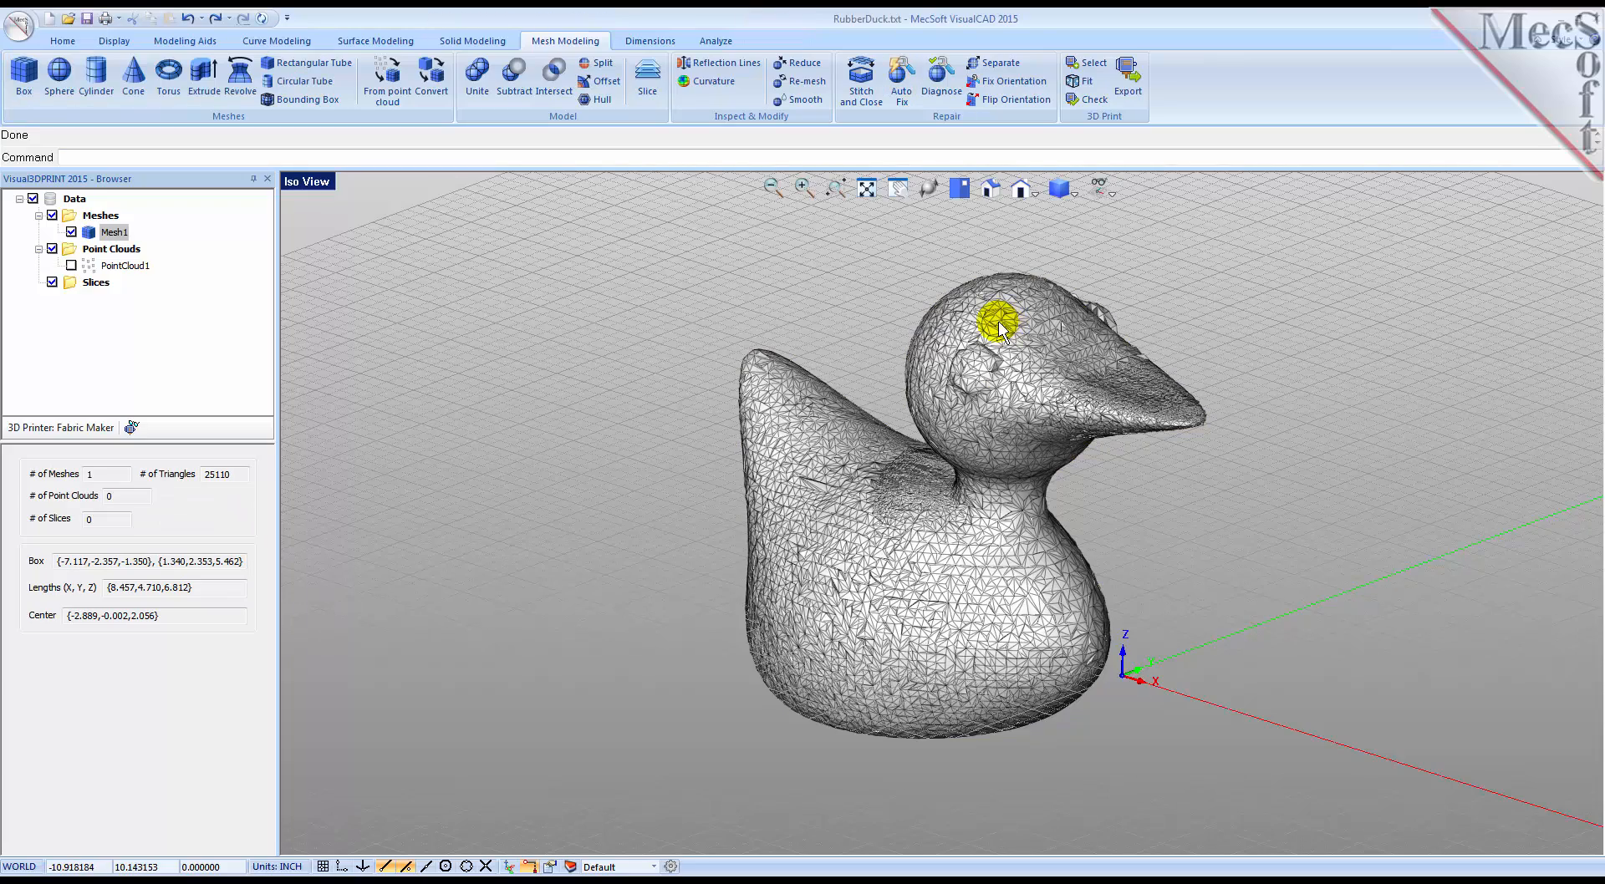
# Step: Re-mesh the duck uniformly with an edge length of 0.125 and 4 iterations, without keeping sharp edges
pyautogui.moveTo(886, 539)
pyautogui.mouseDown(button='middle')
pyautogui.moveTo(860, 530)
pyautogui.moveTo(925, 441)
pyautogui.moveTo(942, 630)
pyautogui.moveTo(938, 557)
pyautogui.moveTo(821, 491)
pyautogui.moveTo(717, 505)
pyautogui.moveTo(777, 505)
pyautogui.moveTo(893, 554)
pyautogui.moveTo(810, 524)
pyautogui.moveTo(850, 505)
pyautogui.moveTo(874, 526)
pyautogui.mouseUp(button='middle')
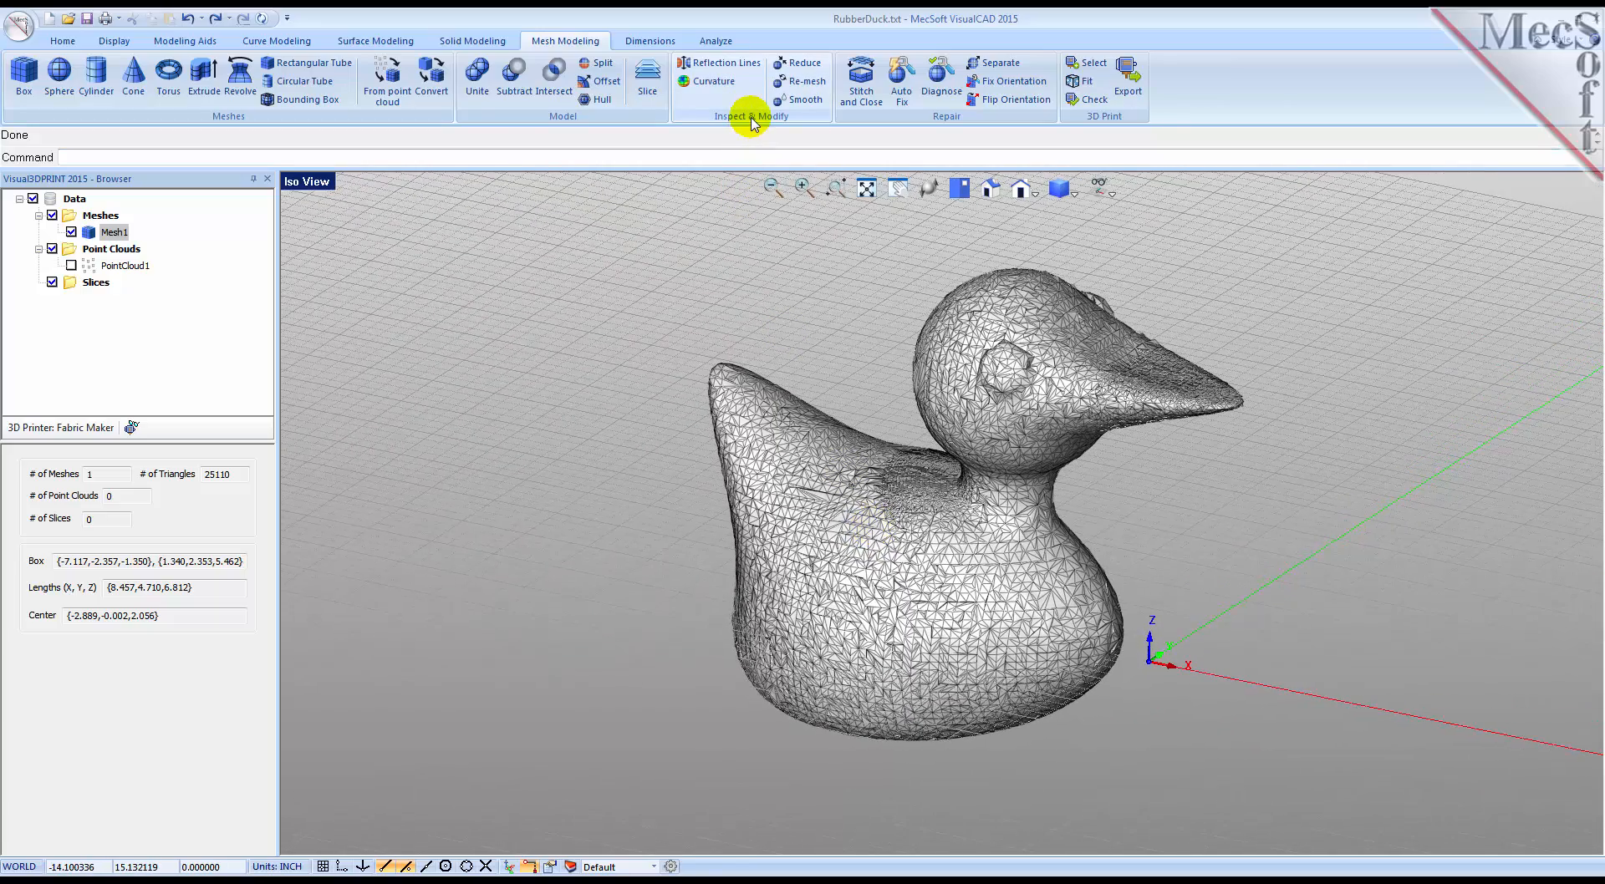
pyautogui.click(792, 87)
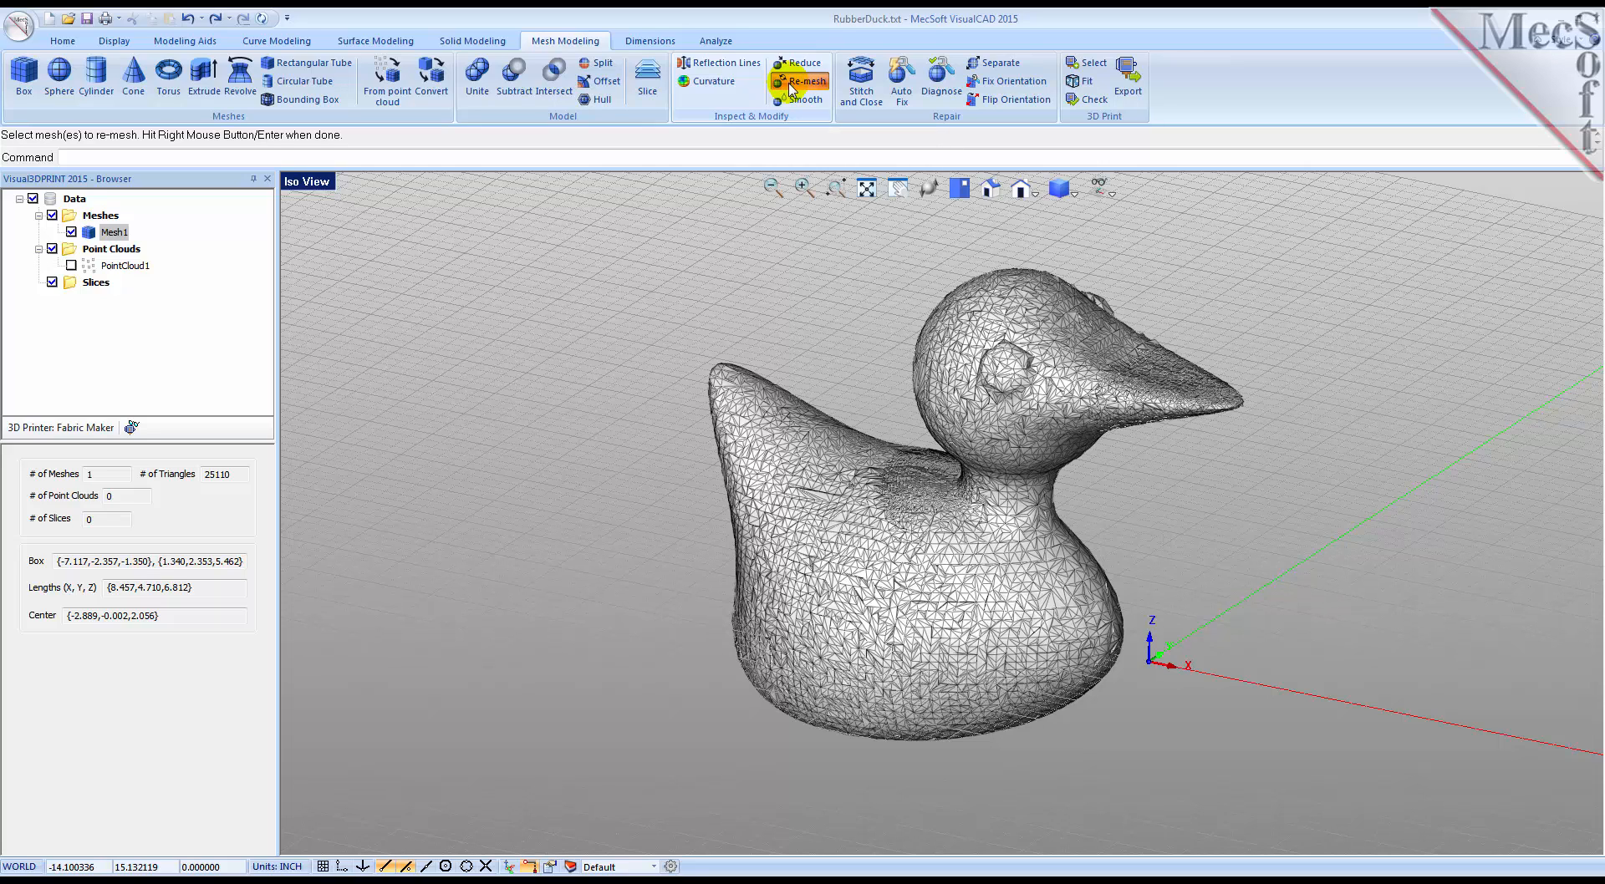
pyautogui.click(796, 428)
pyautogui.rightClick(796, 428)
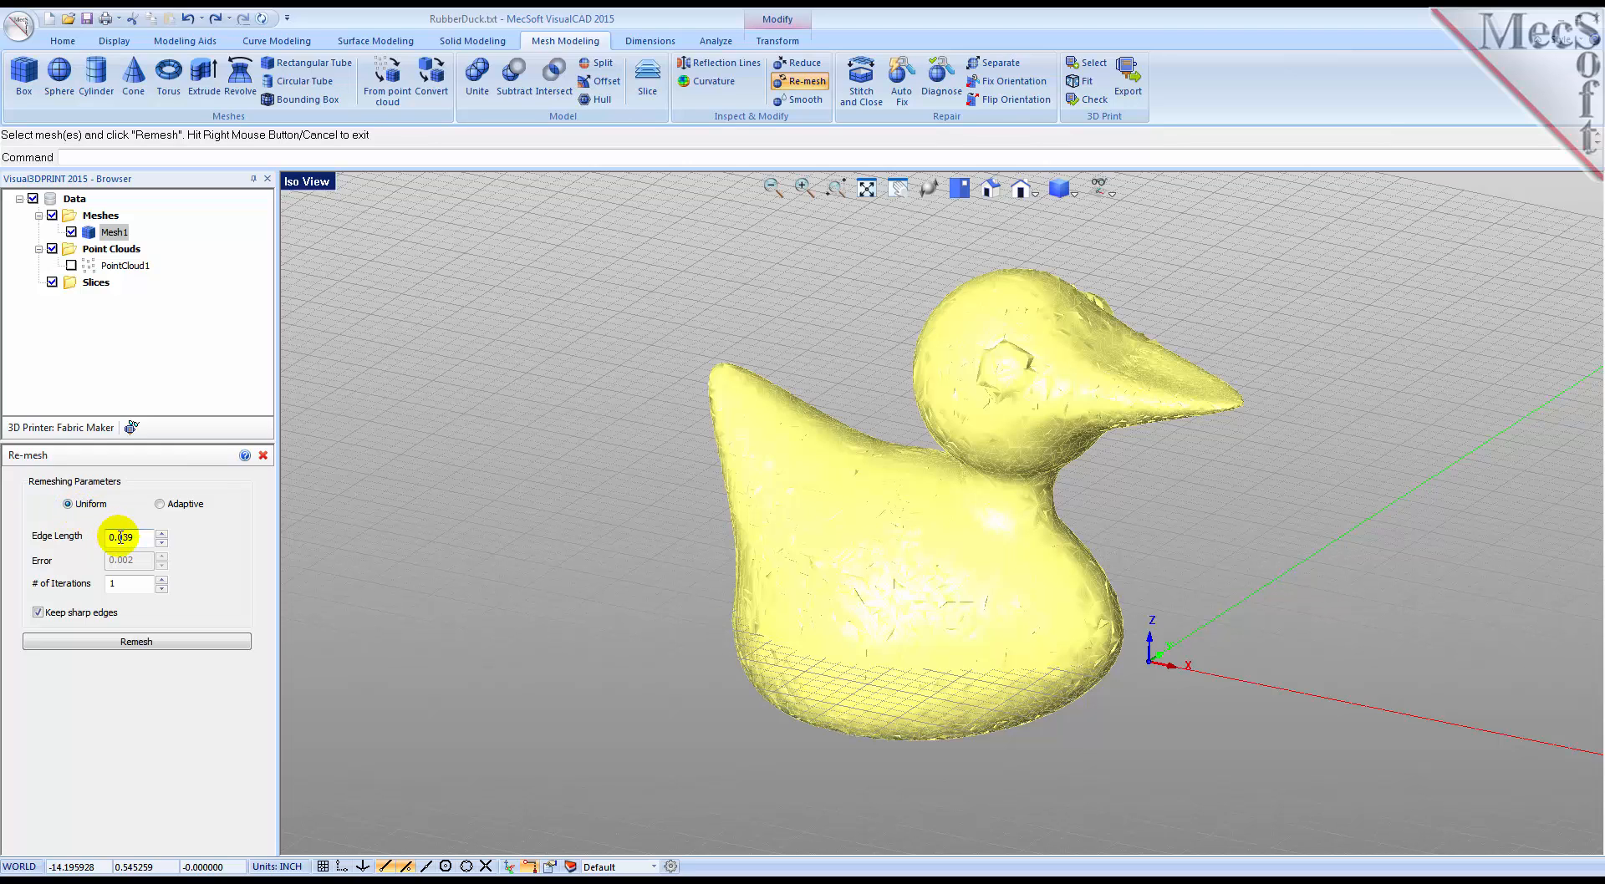
pyautogui.moveTo(119, 538); pyautogui.dragTo(147, 536)
pyautogui.write('125')
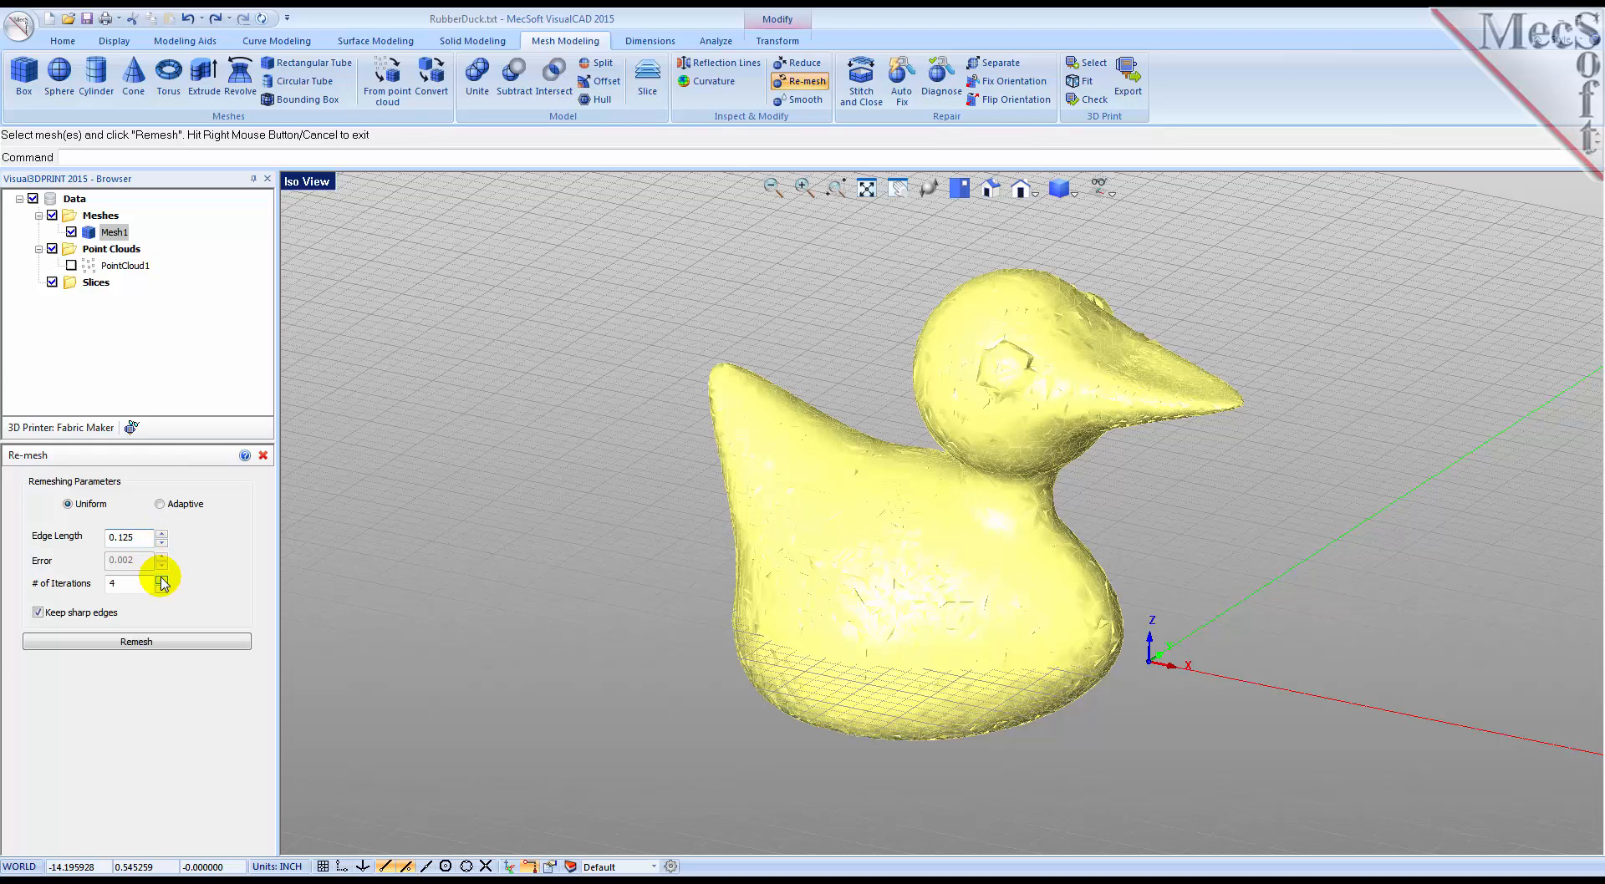
pyautogui.click(38, 613)
pyautogui.click(126, 645)
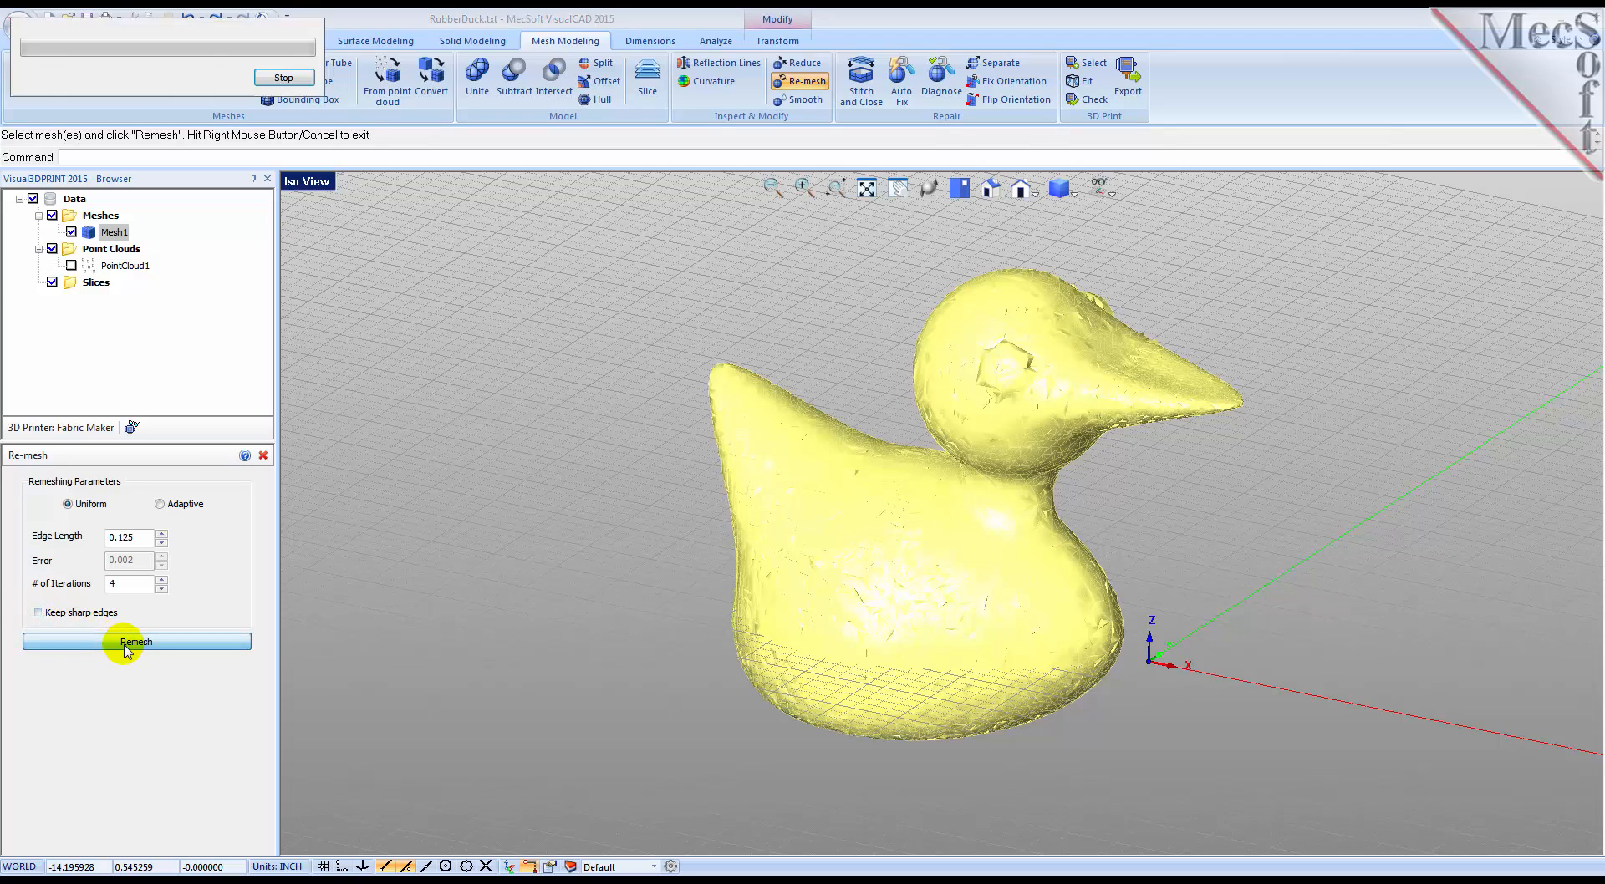
# Step: Smooth the re-meshed duck in both directions with 4 iterations and no constraints
pyautogui.moveTo(818, 731); pyautogui.dragTo(869, 694, button='middle')
pyautogui.scroll(5, 1067, 475)
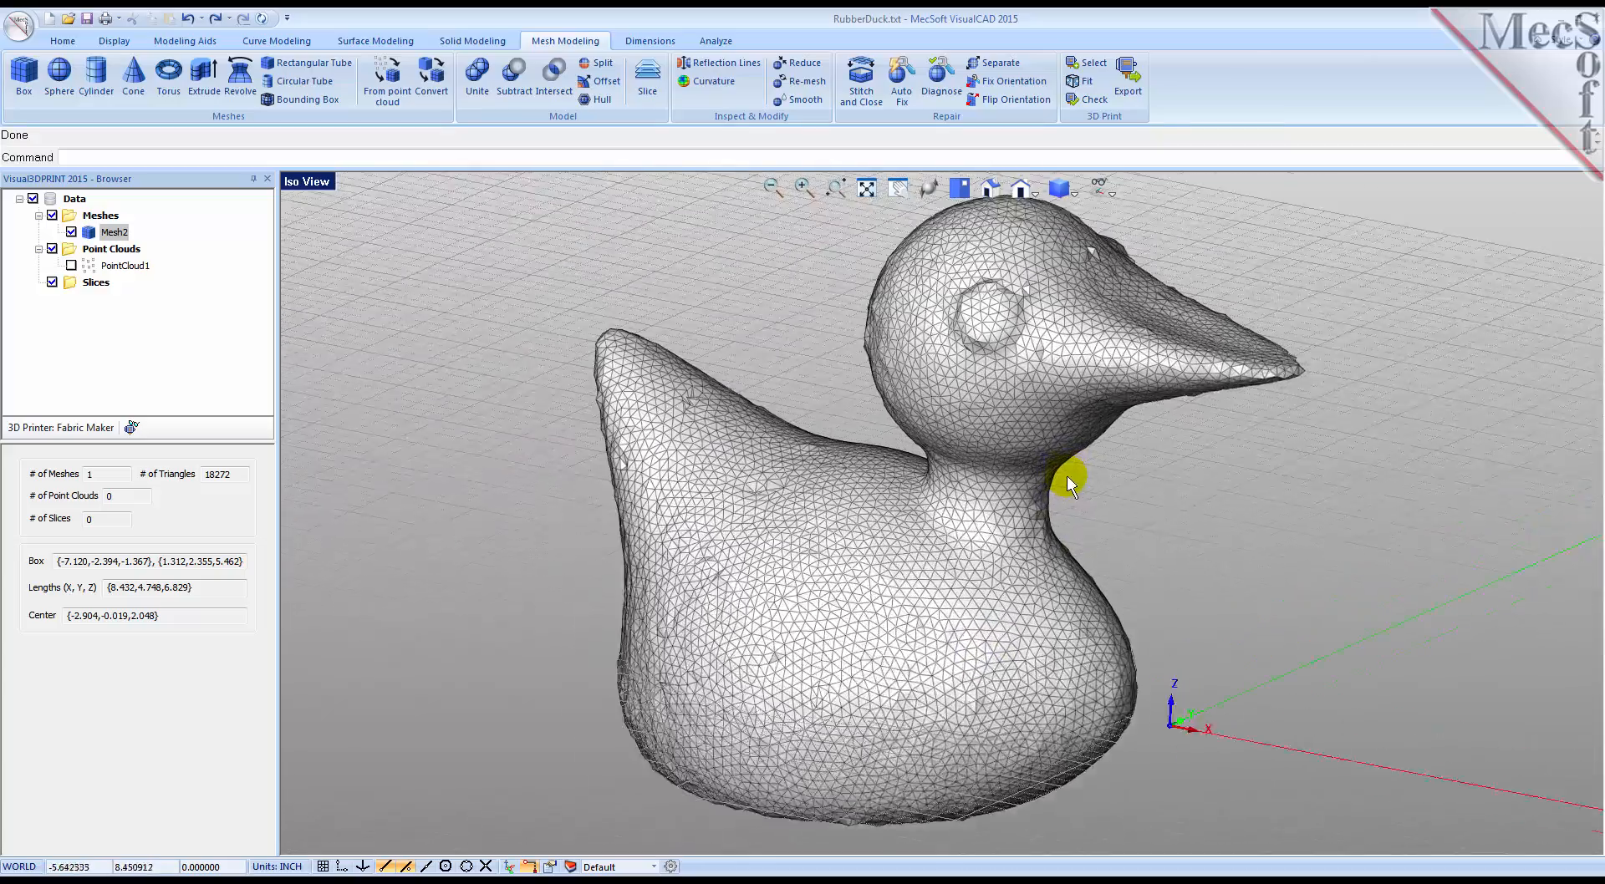
pyautogui.moveTo(1150, 581); pyautogui.dragTo(1117, 588, button='middle')
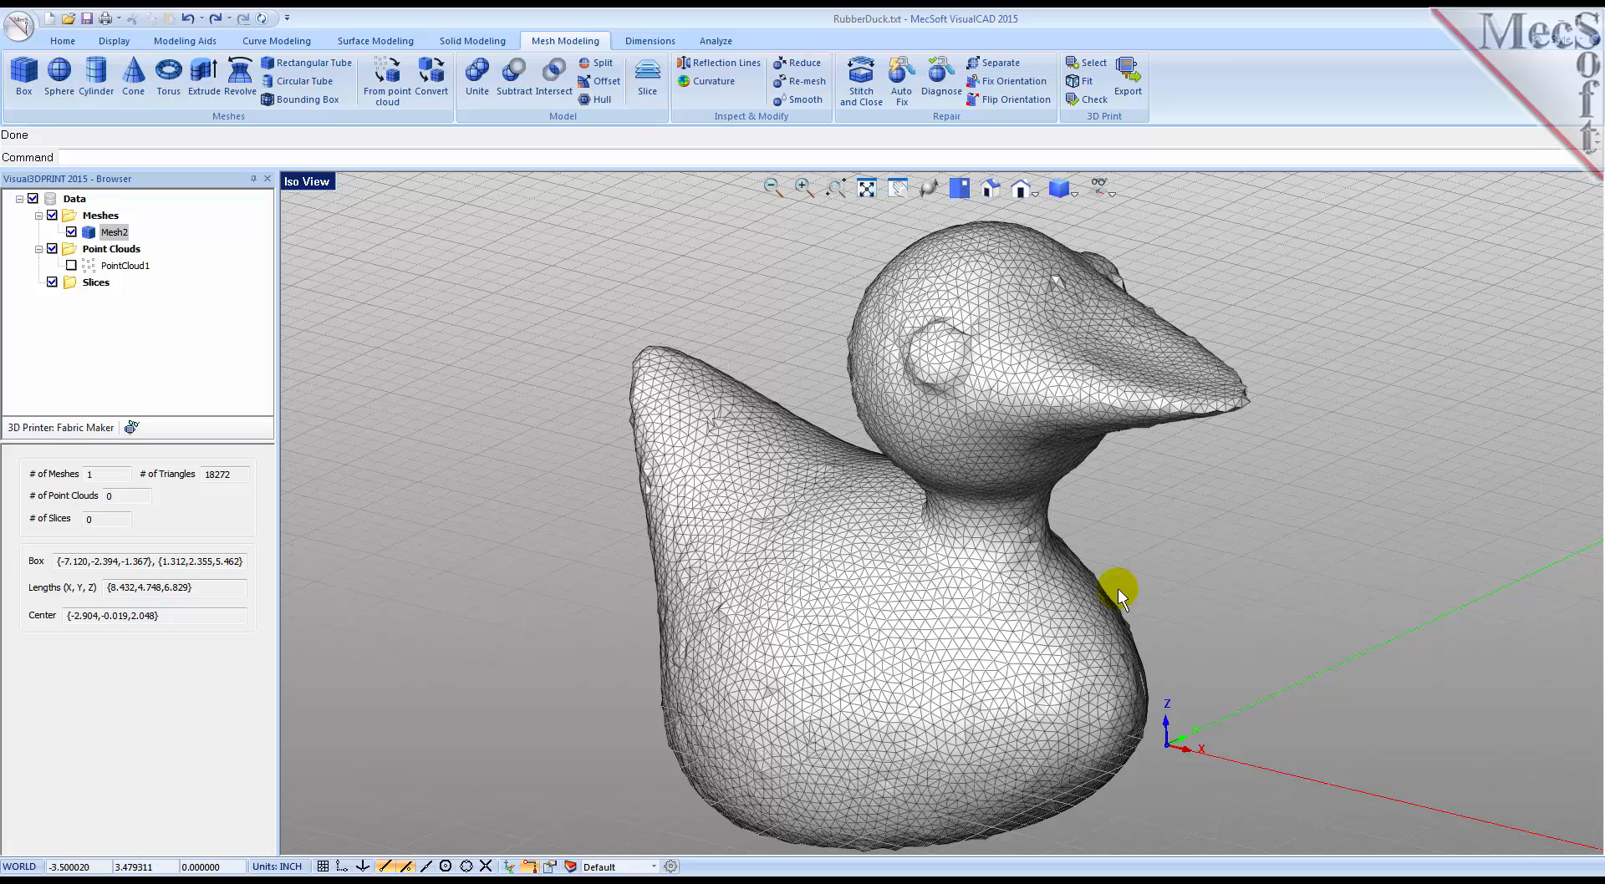
pyautogui.moveTo(999, 621); pyautogui.dragTo(997, 619, button='middle')
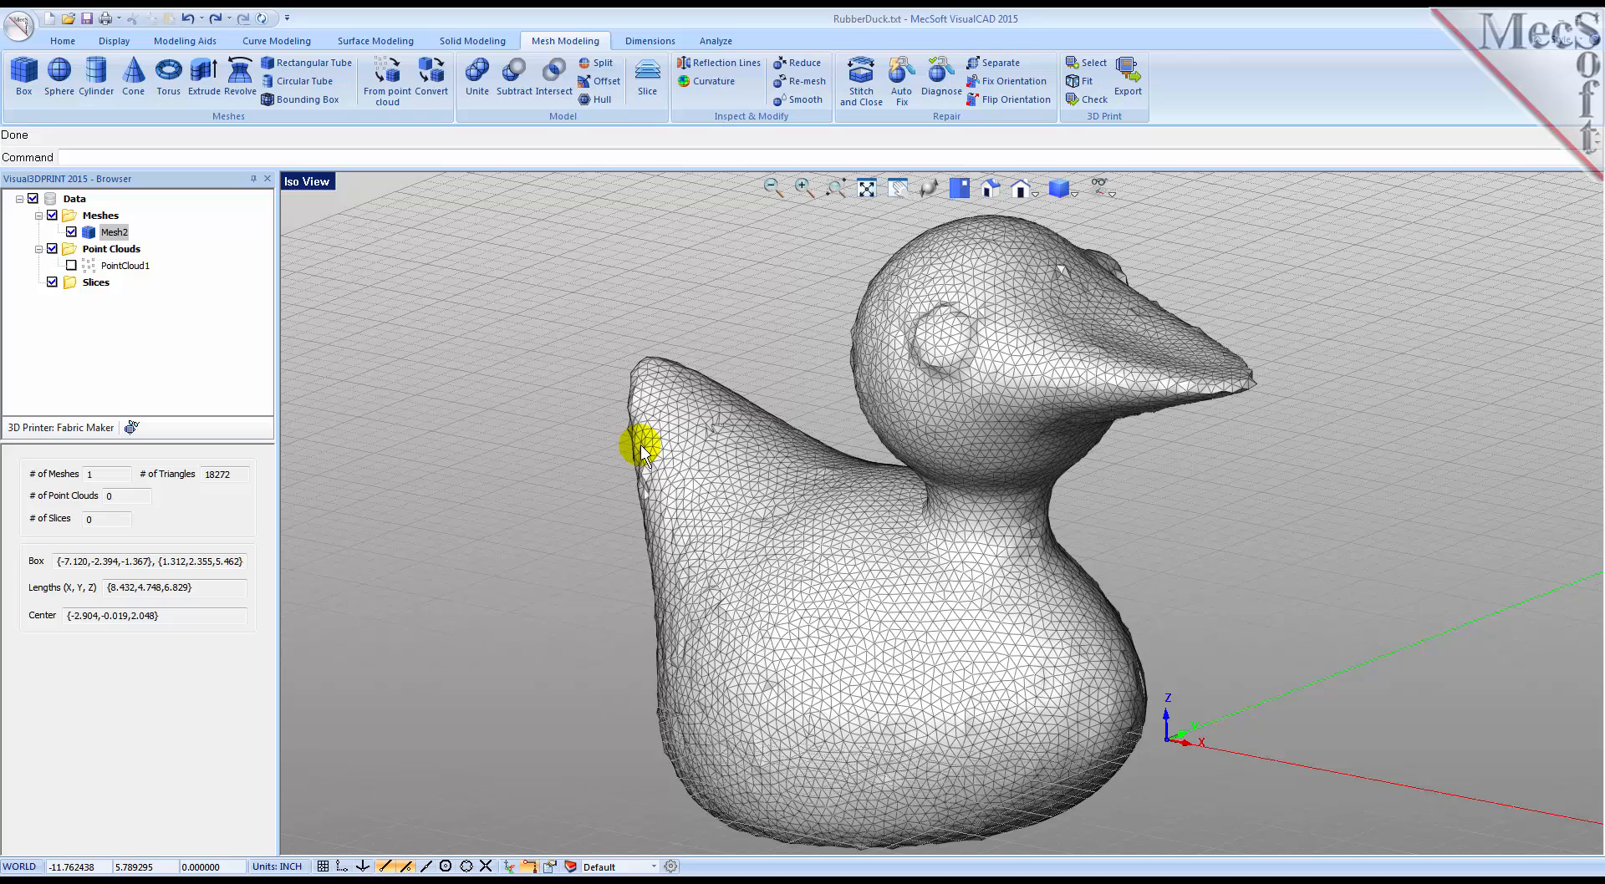
pyautogui.click(807, 100)
pyautogui.click(964, 342)
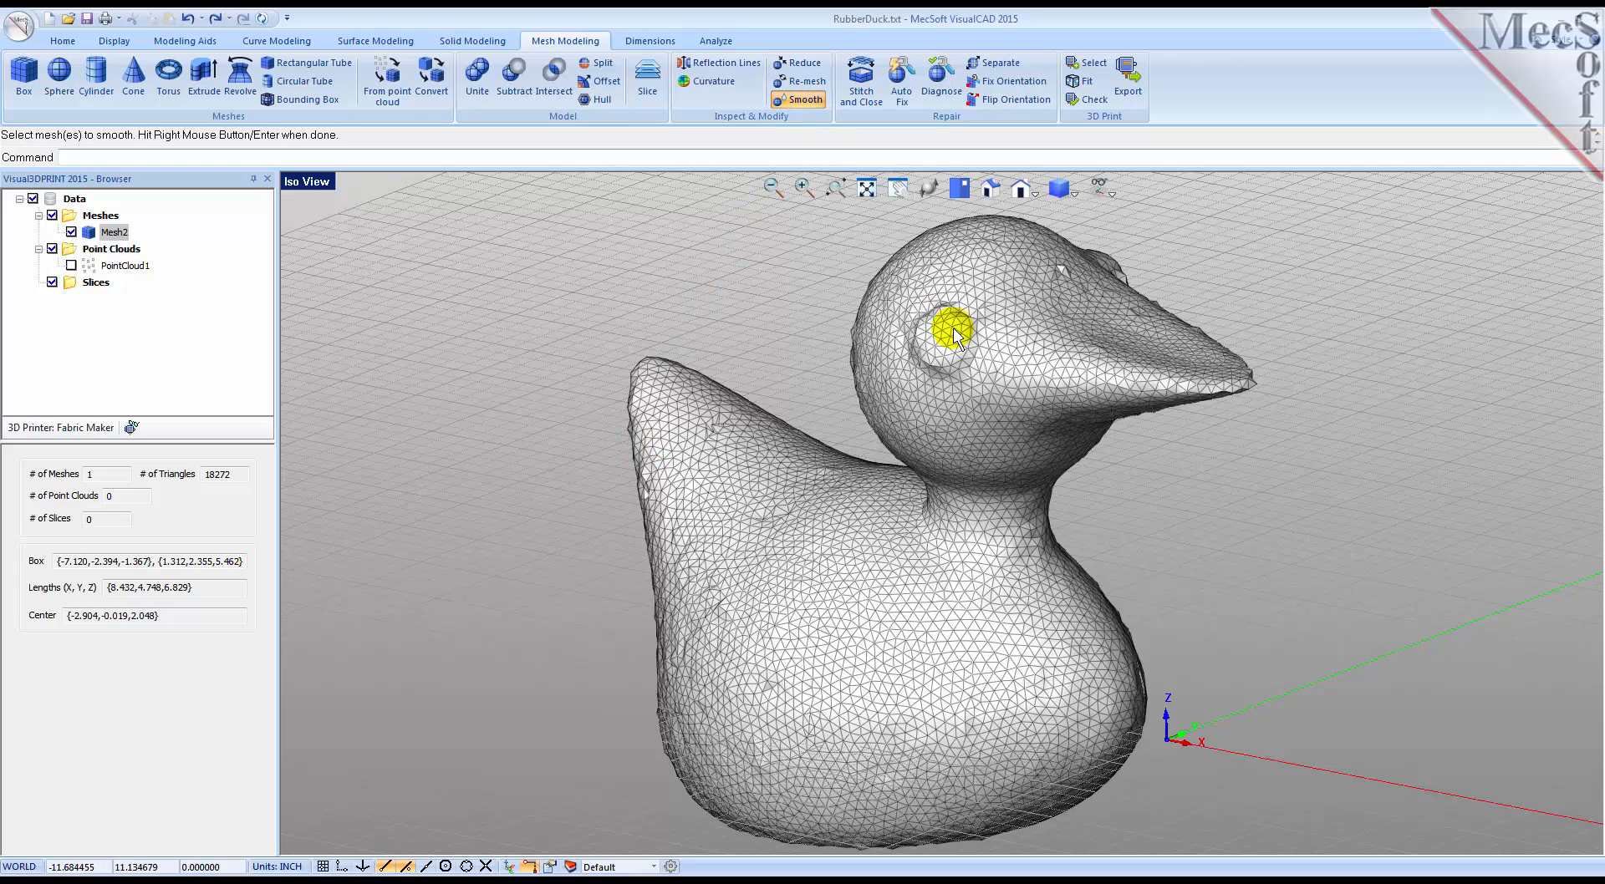
pyautogui.rightClick(964, 341)
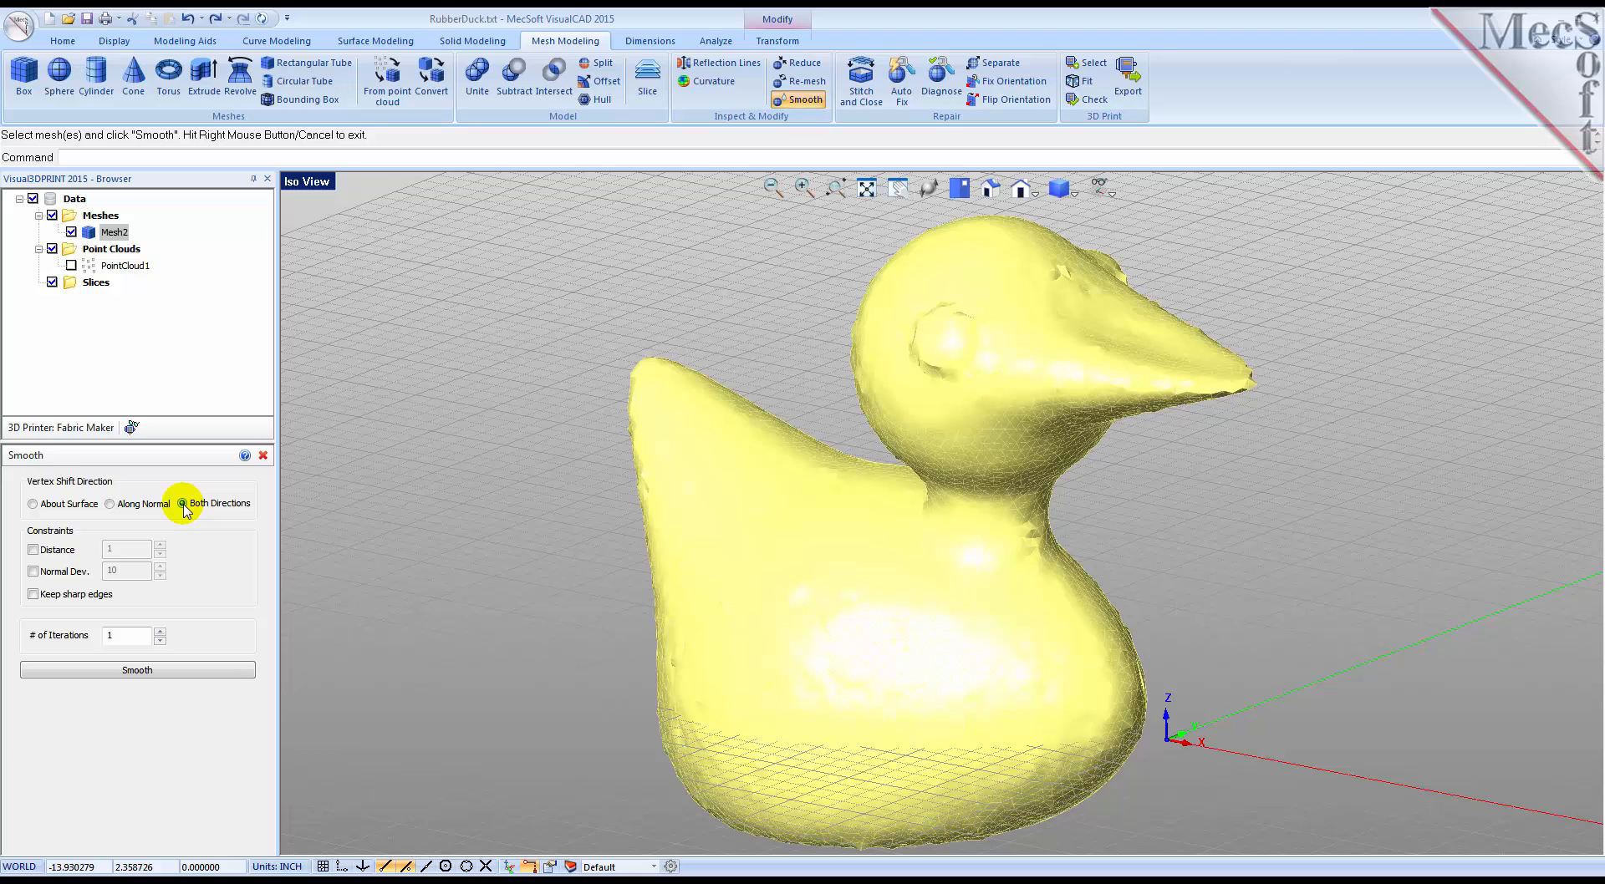
pyautogui.click(160, 632)
pyautogui.click(160, 631)
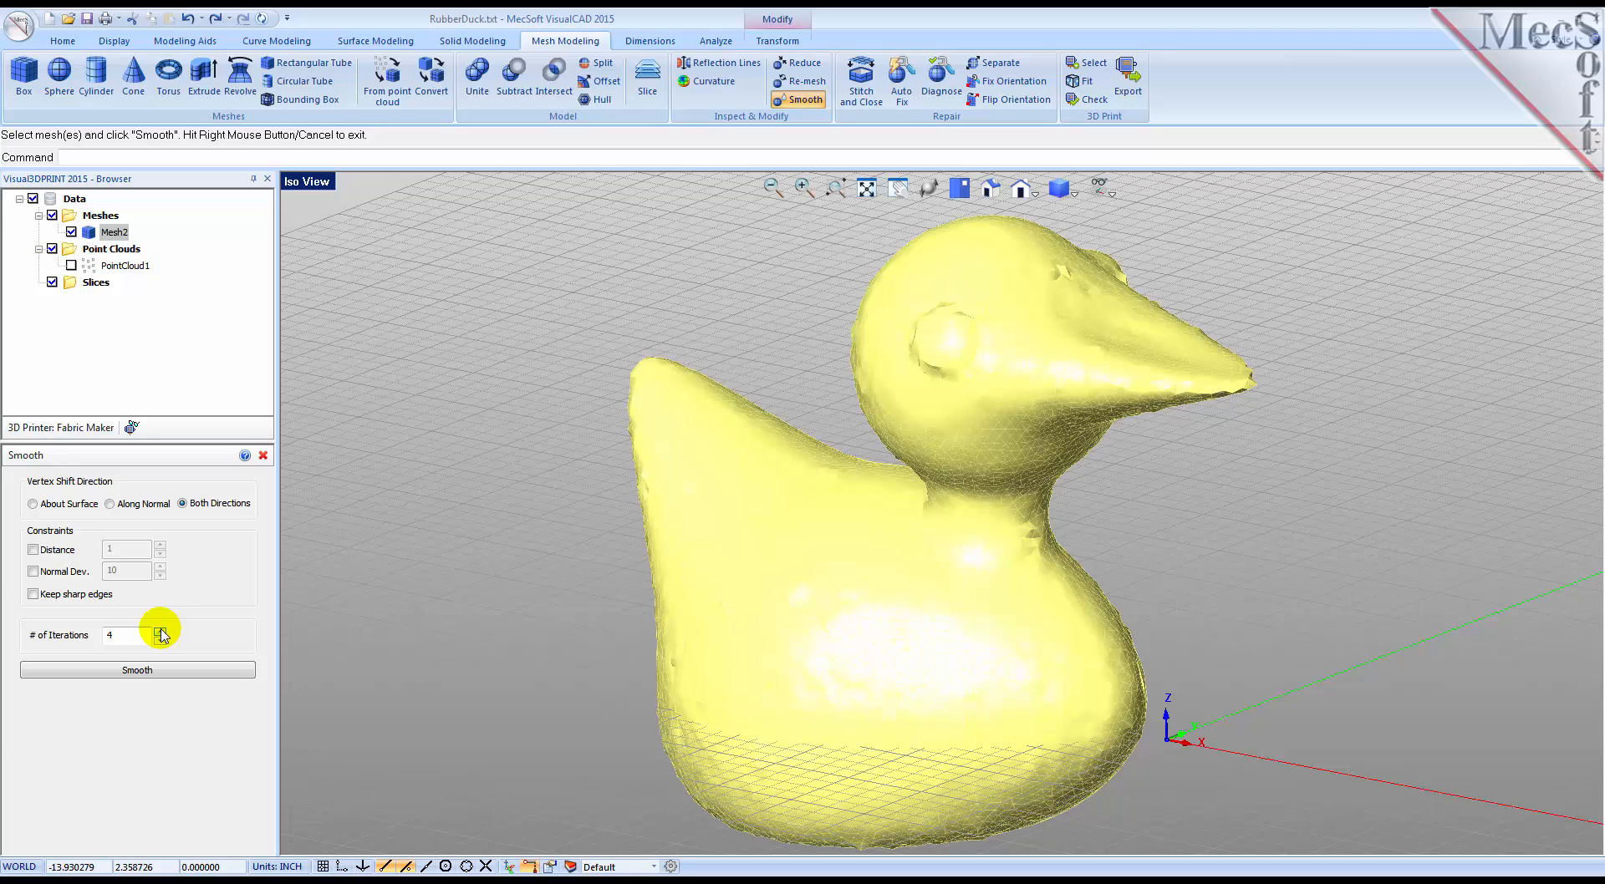
pyautogui.click(147, 671)
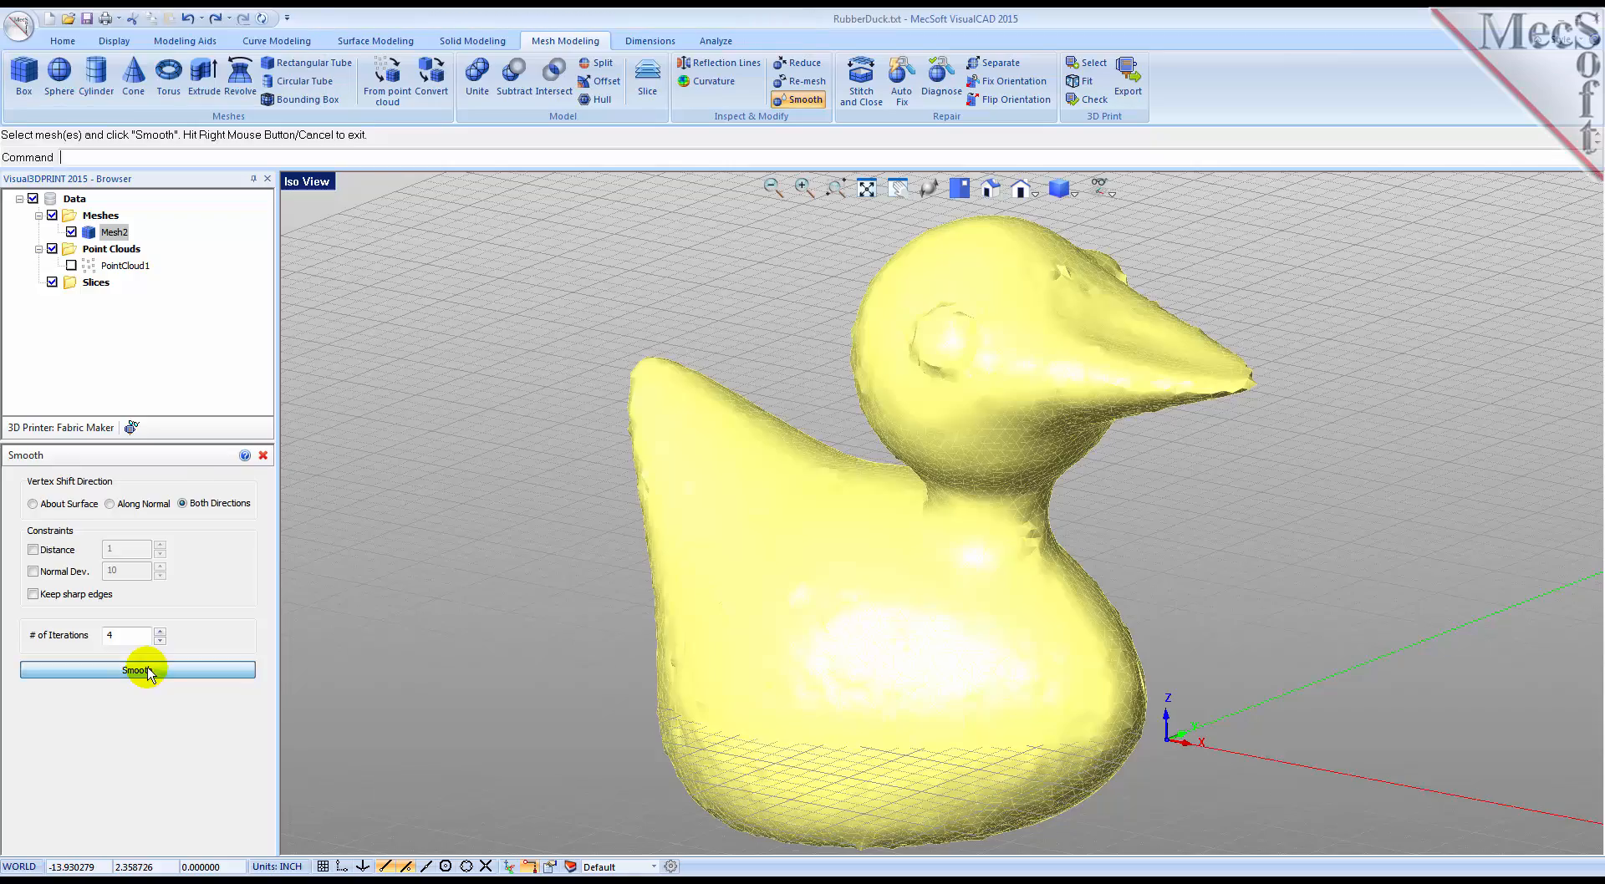
# Step: Analyze the mean curvature of the smoothed duck mesh, then close the analysis
pyautogui.moveTo(841, 607)
pyautogui.mouseDown(button='middle')
pyautogui.moveTo(1023, 626)
pyautogui.moveTo(886, 608)
pyautogui.moveTo(820, 644)
pyautogui.moveTo(917, 608)
pyautogui.moveTo(788, 656)
pyautogui.moveTo(810, 653)
pyautogui.mouseUp(button='middle')
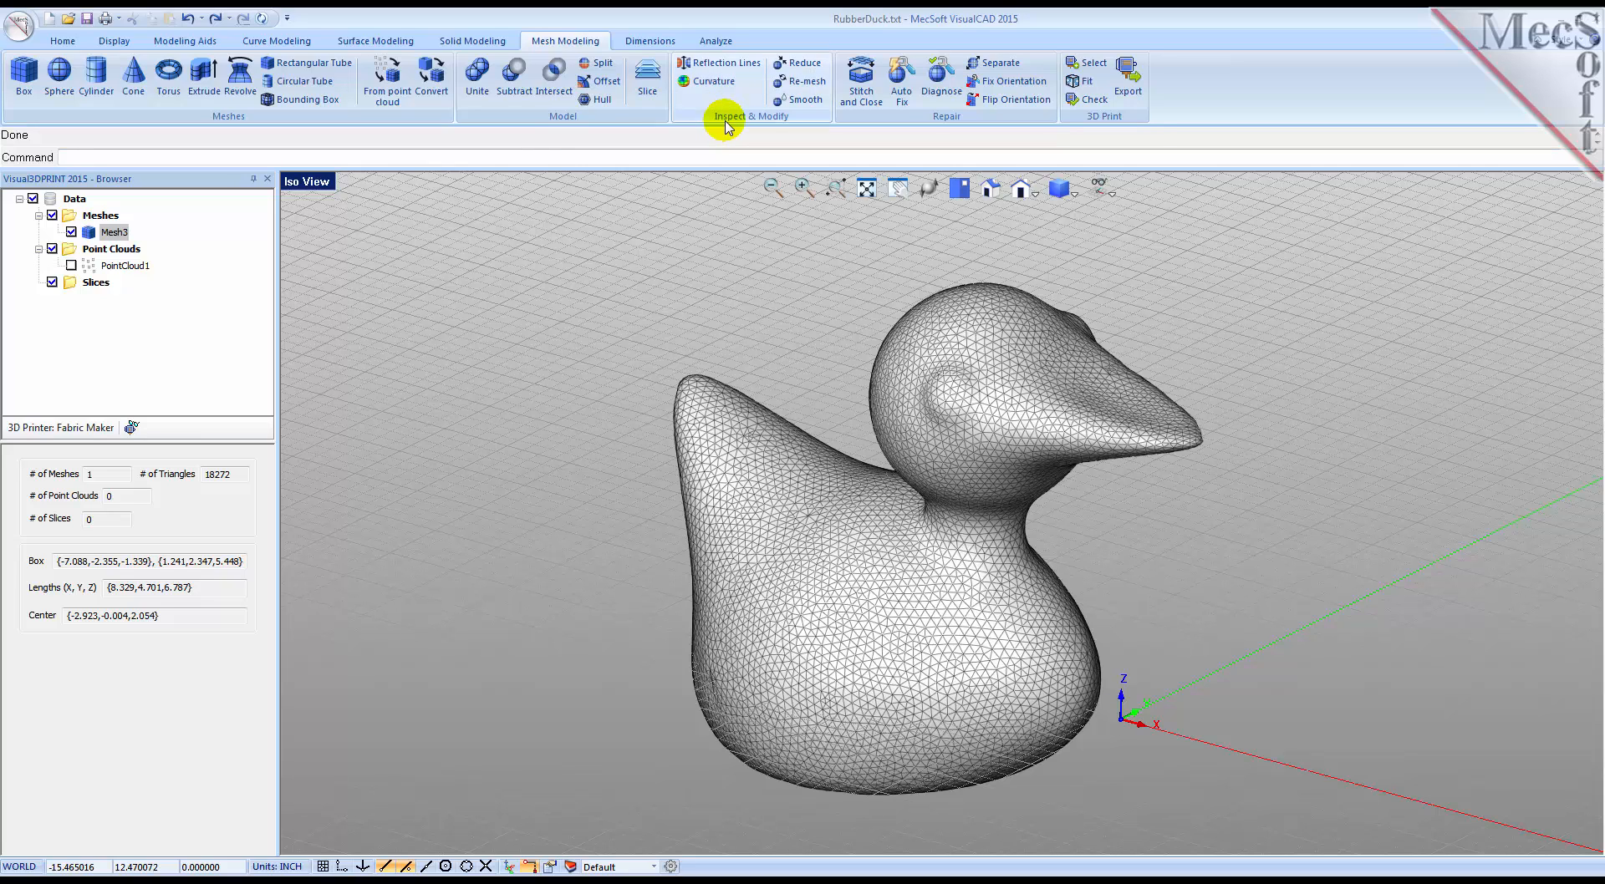
pyautogui.click(703, 89)
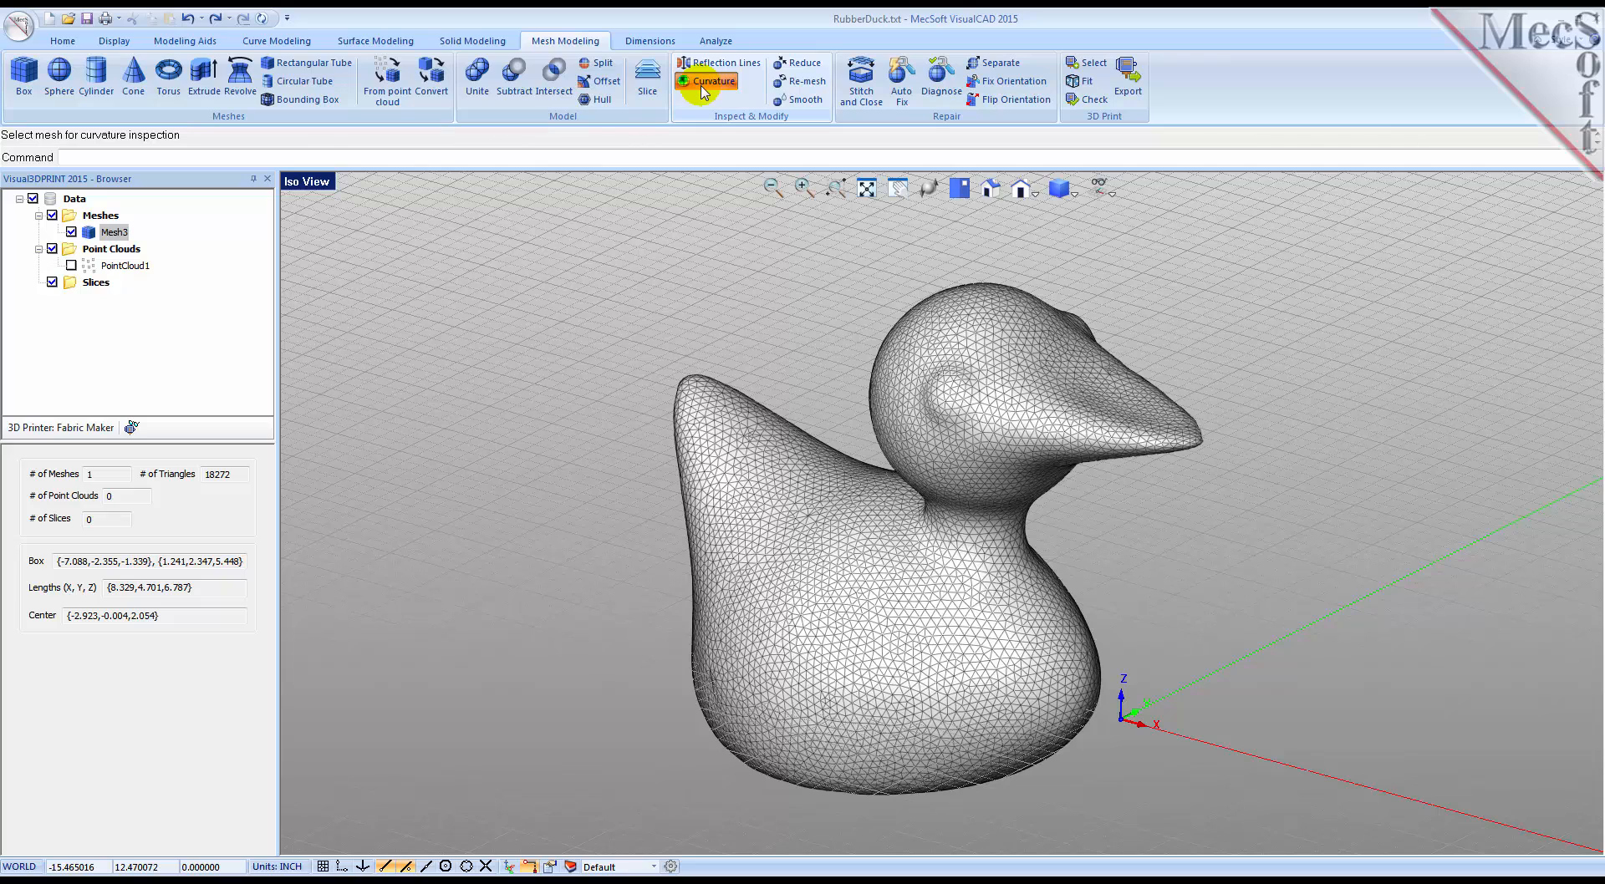
pyautogui.click(806, 461)
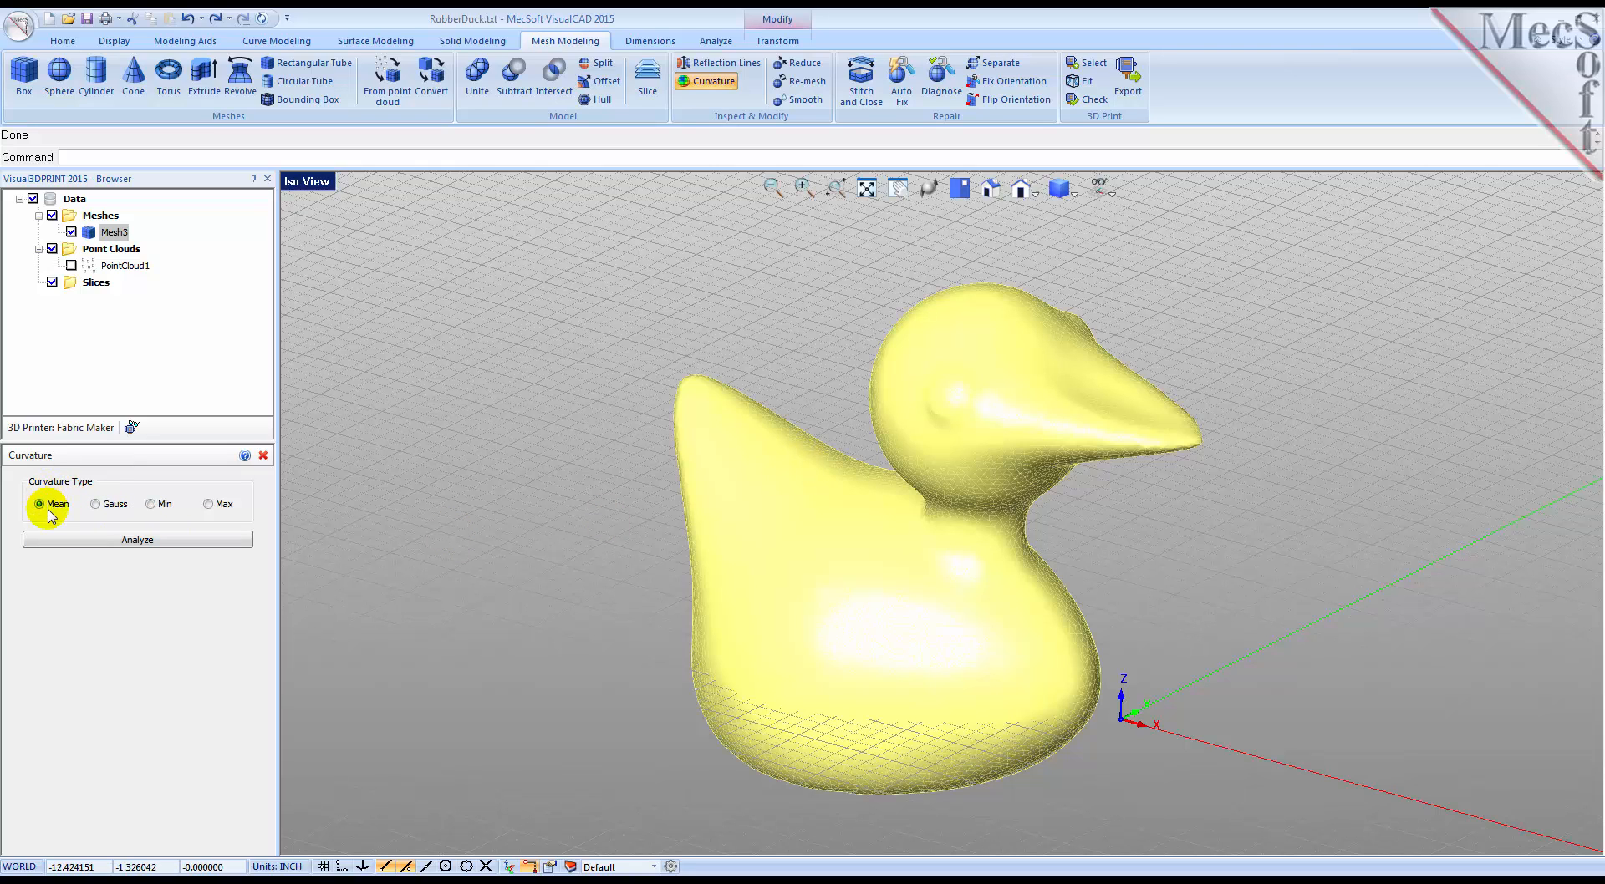
pyautogui.click(132, 541)
pyautogui.moveTo(970, 653); pyautogui.dragTo(752, 585, button='middle')
pyautogui.click(263, 456)
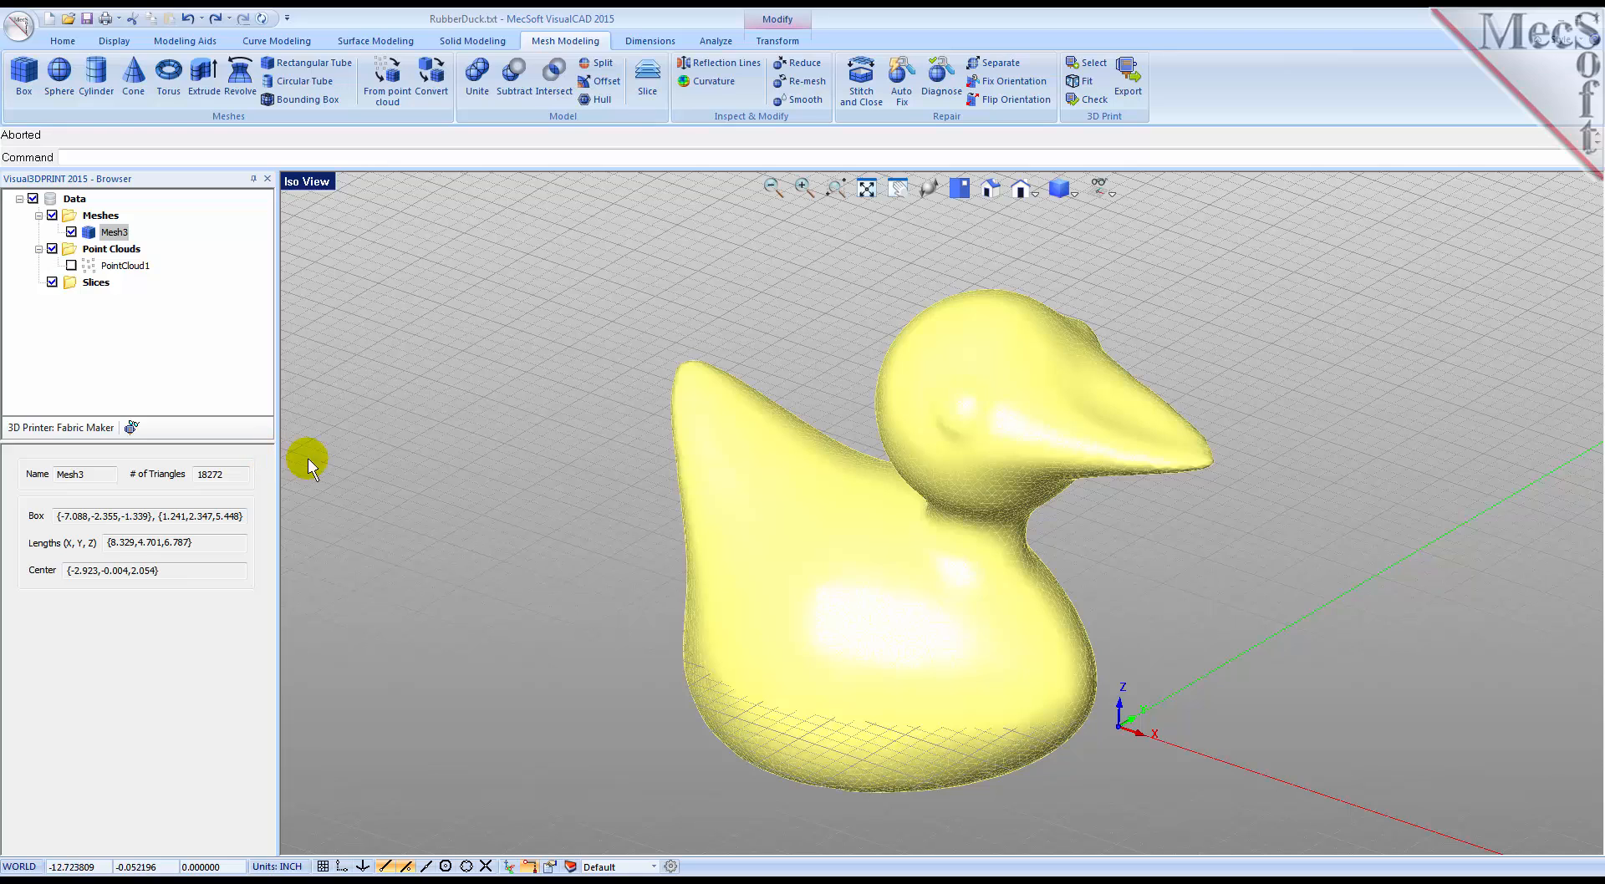
# Step: Render vertical reflection lines on the duck mesh with 10 lines of thickness 10, inspect them and close the inspection
pyautogui.click(741, 67)
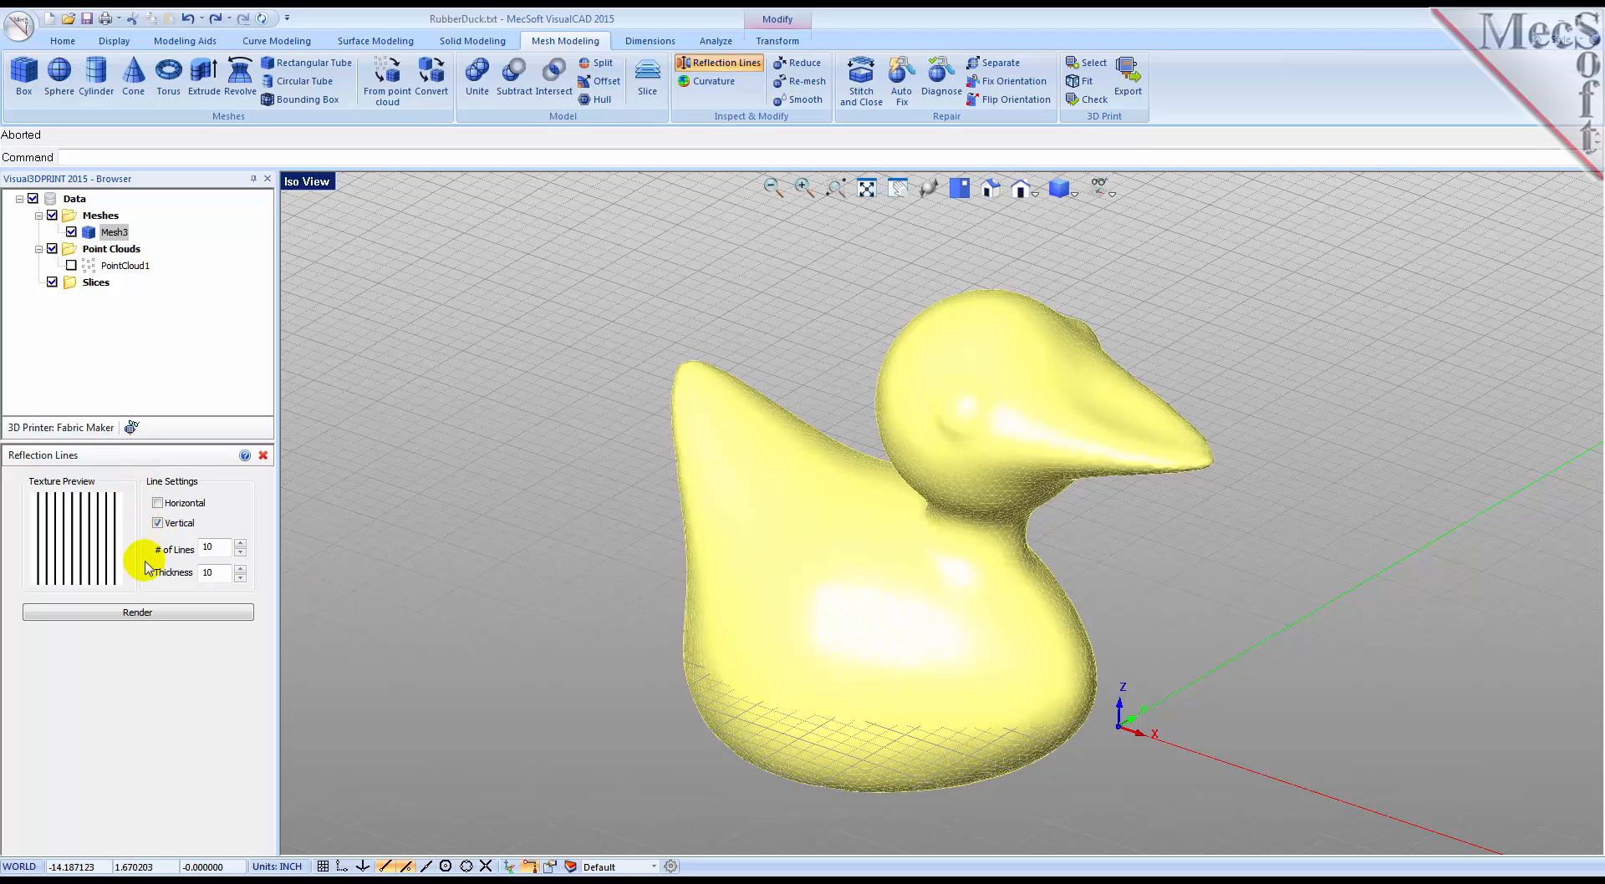
pyautogui.click(142, 613)
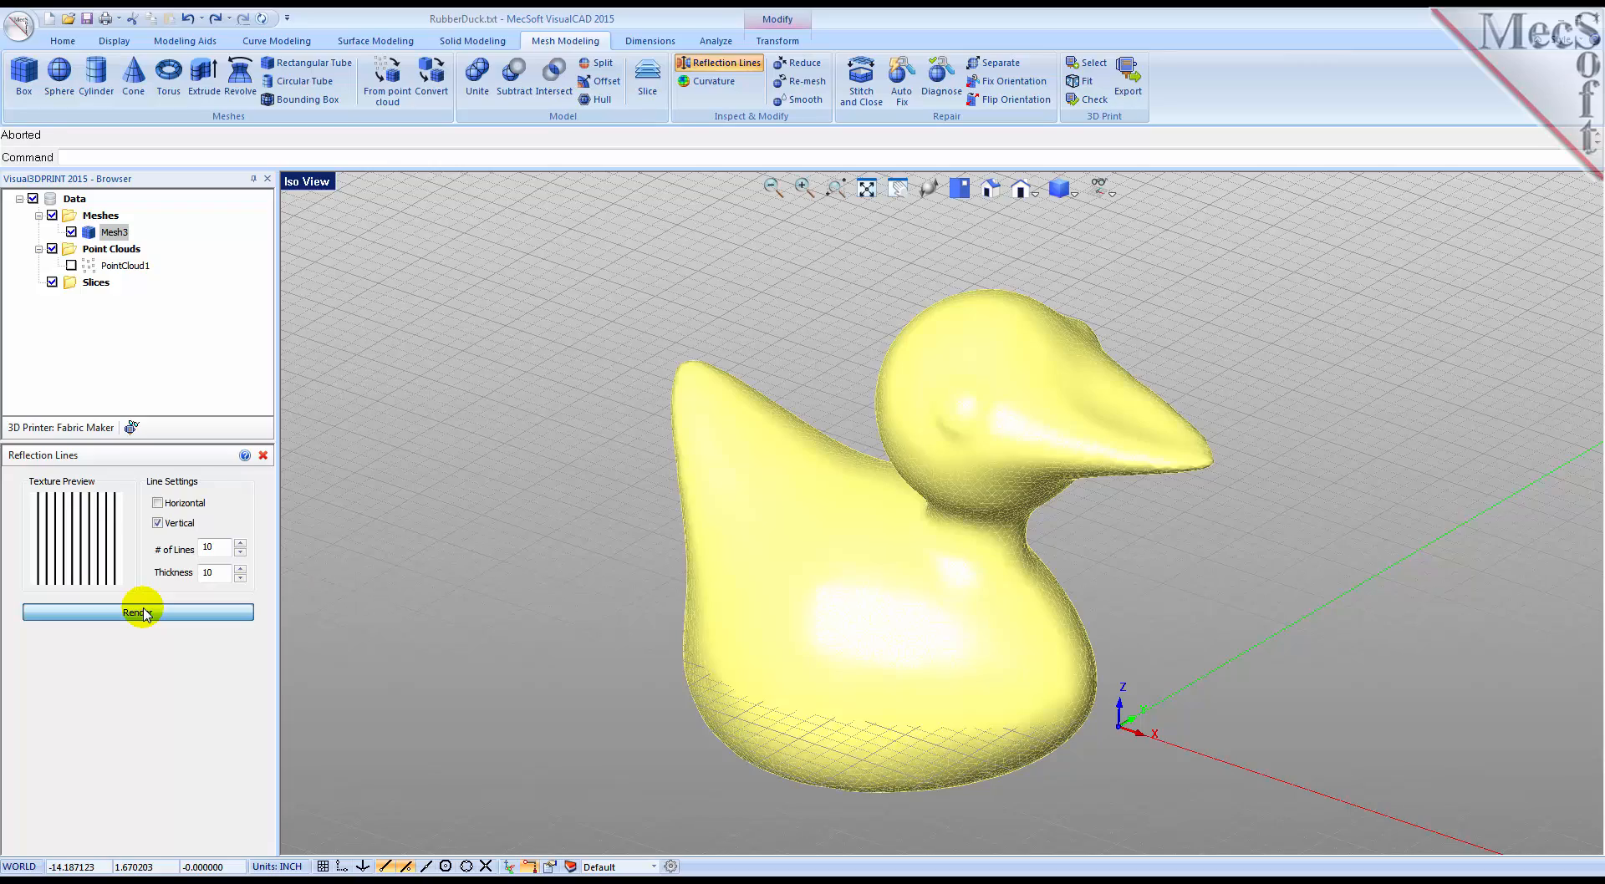
pyautogui.moveTo(886, 619); pyautogui.dragTo(922, 619, button='middle')
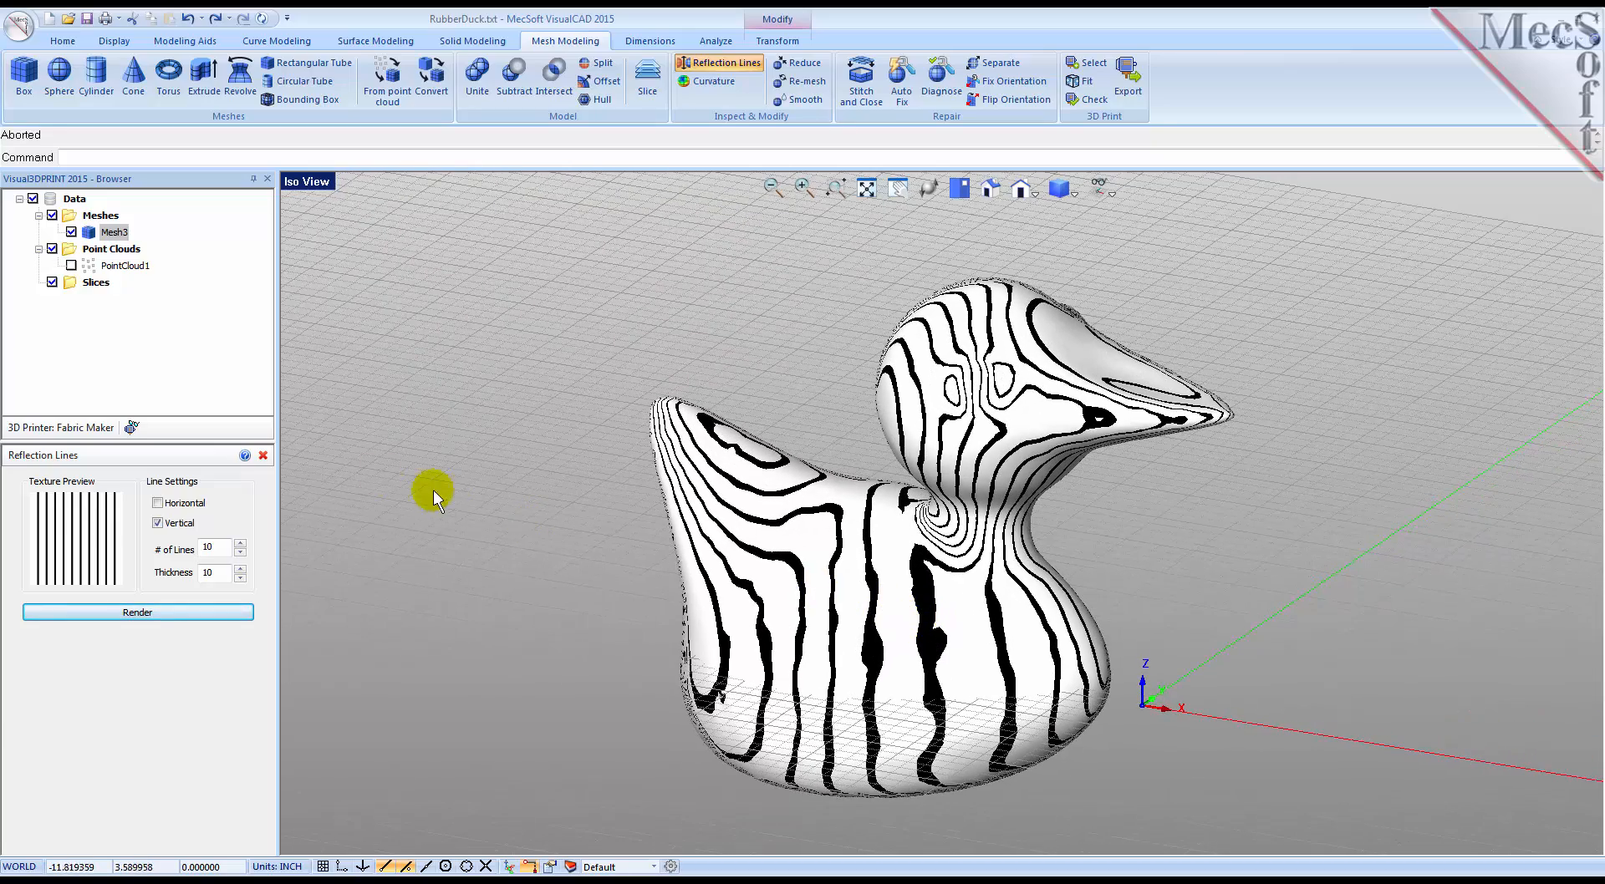
pyautogui.click(263, 455)
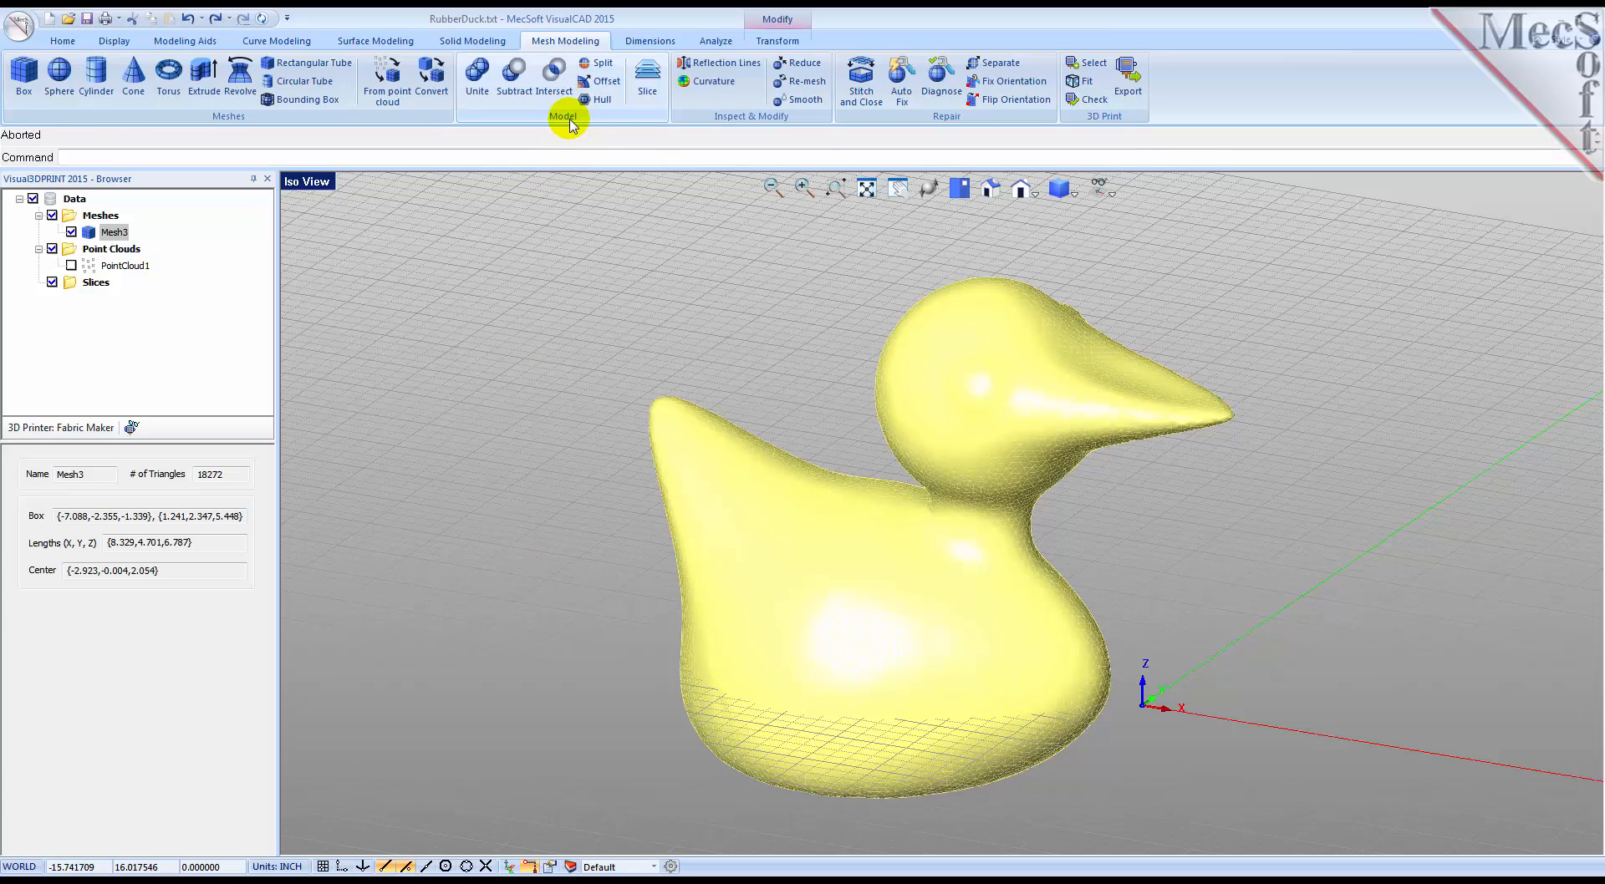
# Step: Slice the duck mesh with a distance of 0.1 between slices
pyautogui.click(647, 92)
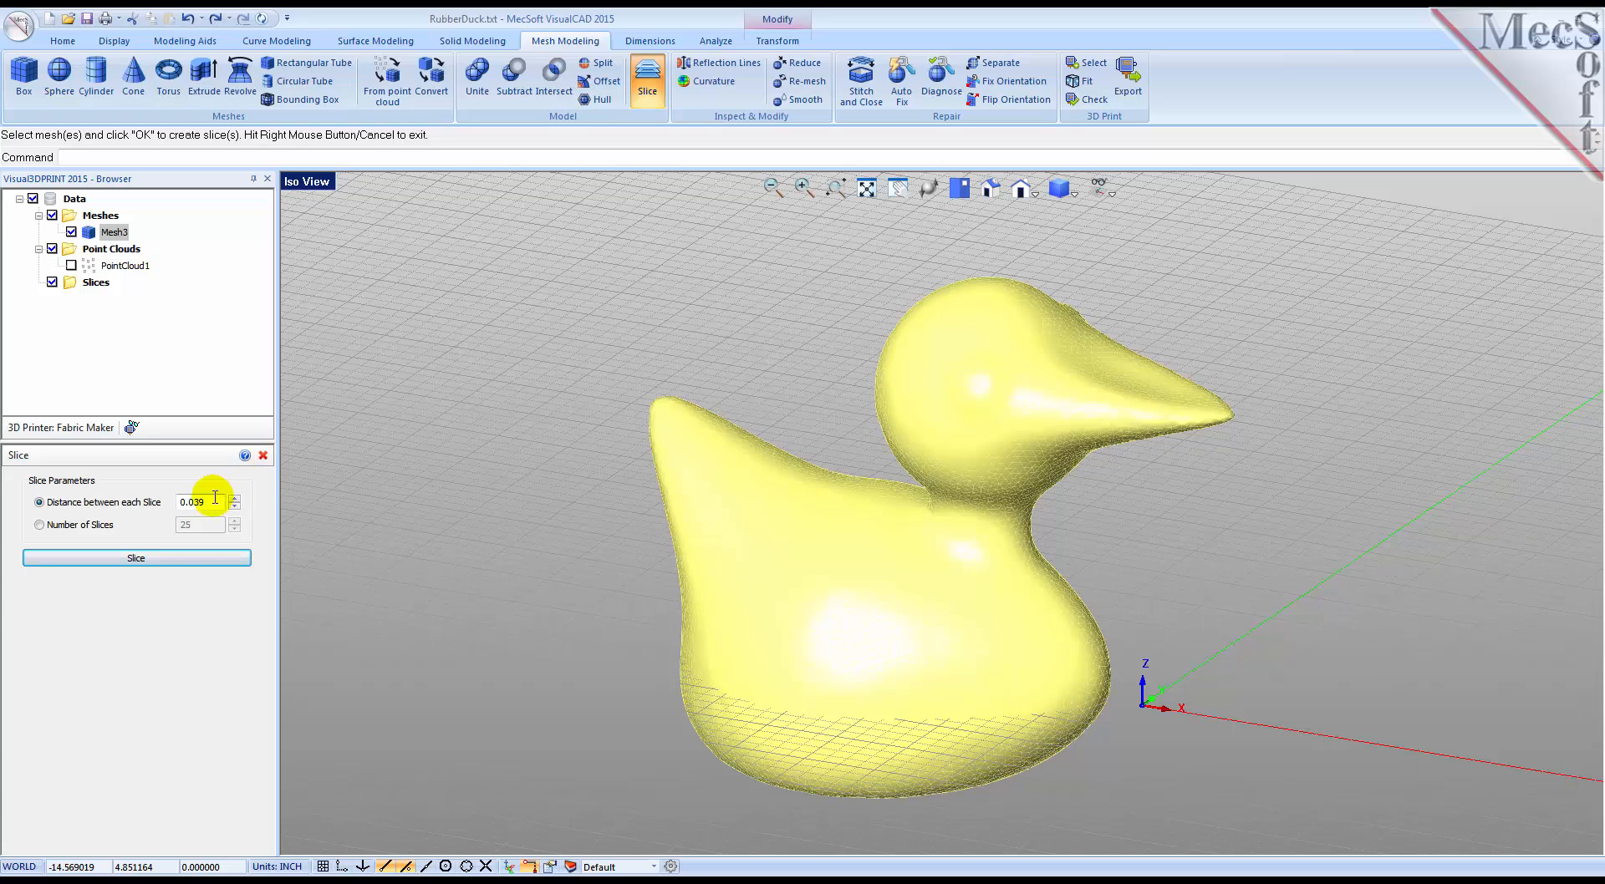
pyautogui.moveTo(205, 501); pyautogui.dragTo(173, 501)
pyautogui.write('0.1')
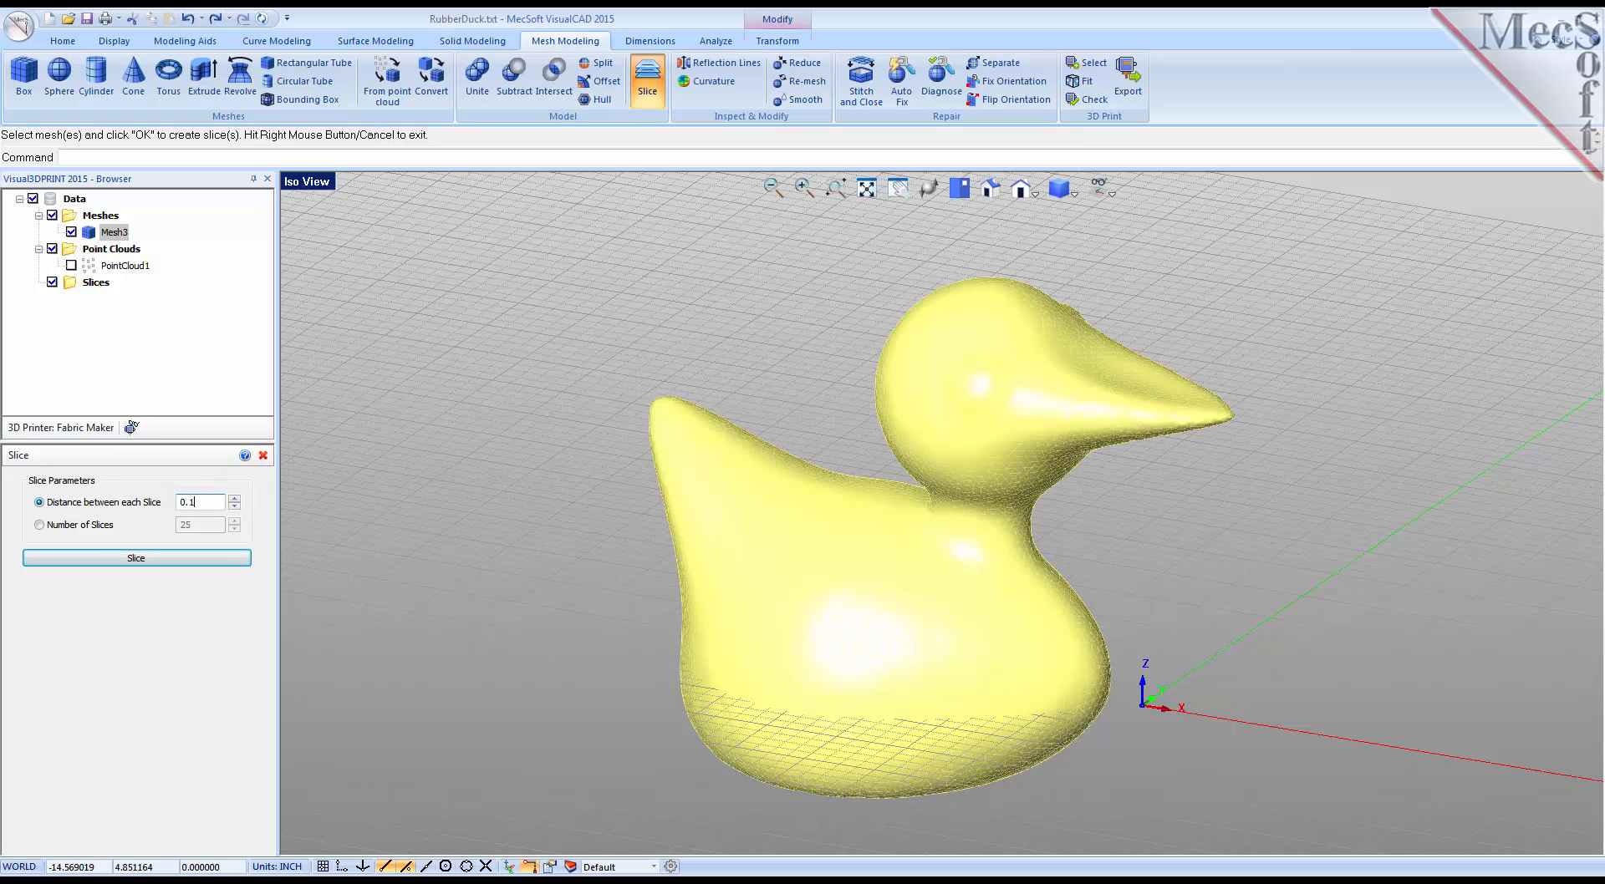
pyautogui.click(150, 557)
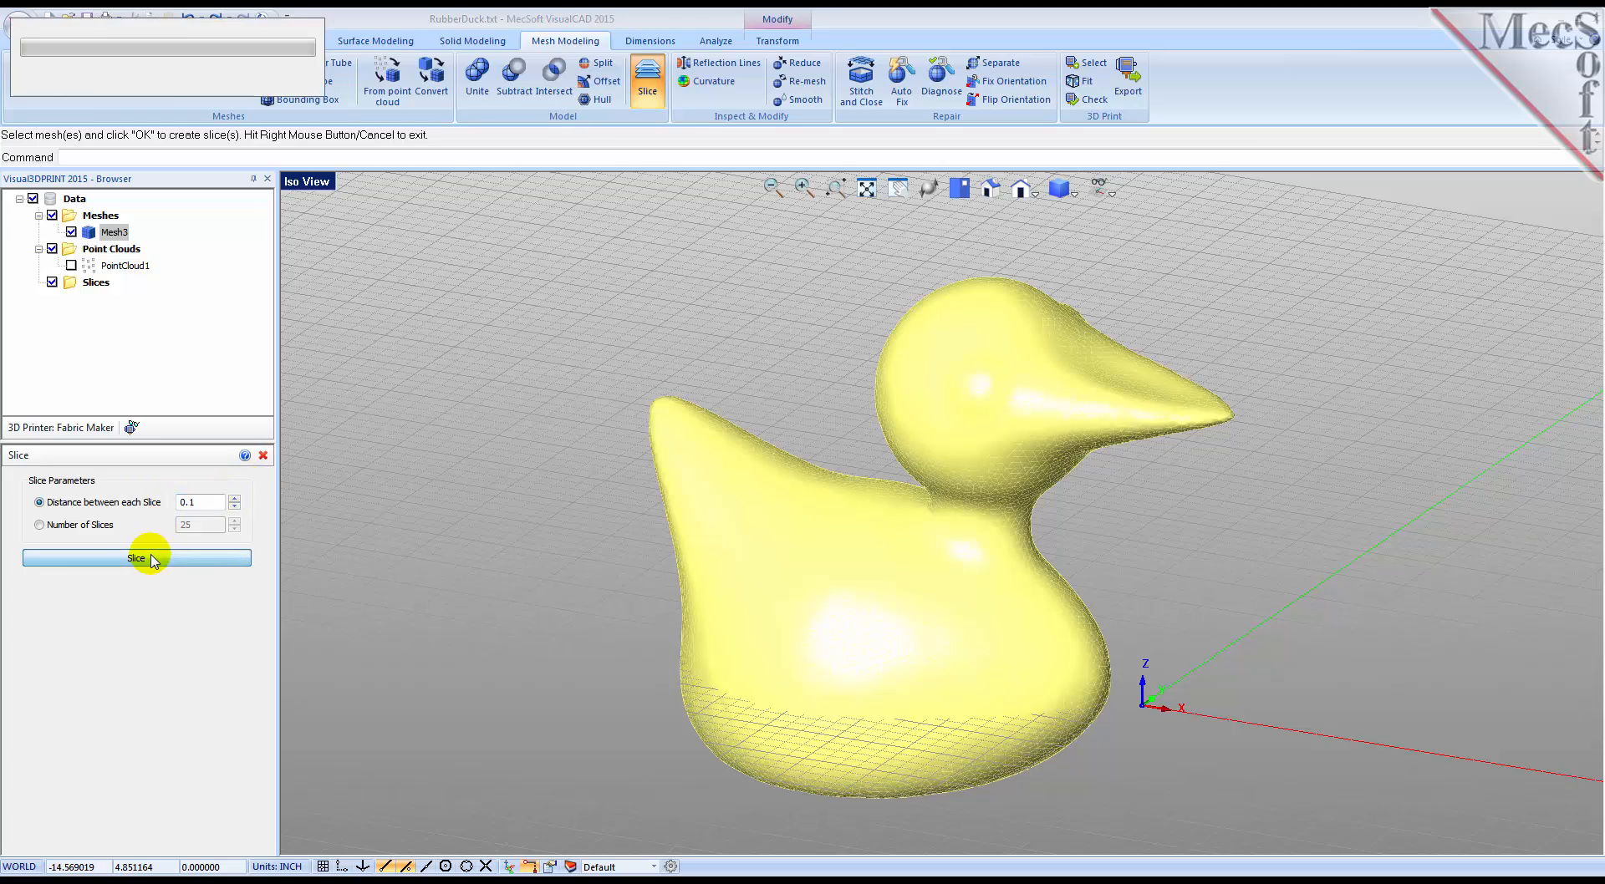
# Step: Select the new slice set and hide the mesh to examine the slice curves and their properties
pyautogui.moveTo(869, 659); pyautogui.dragTo(874, 658, button='middle')
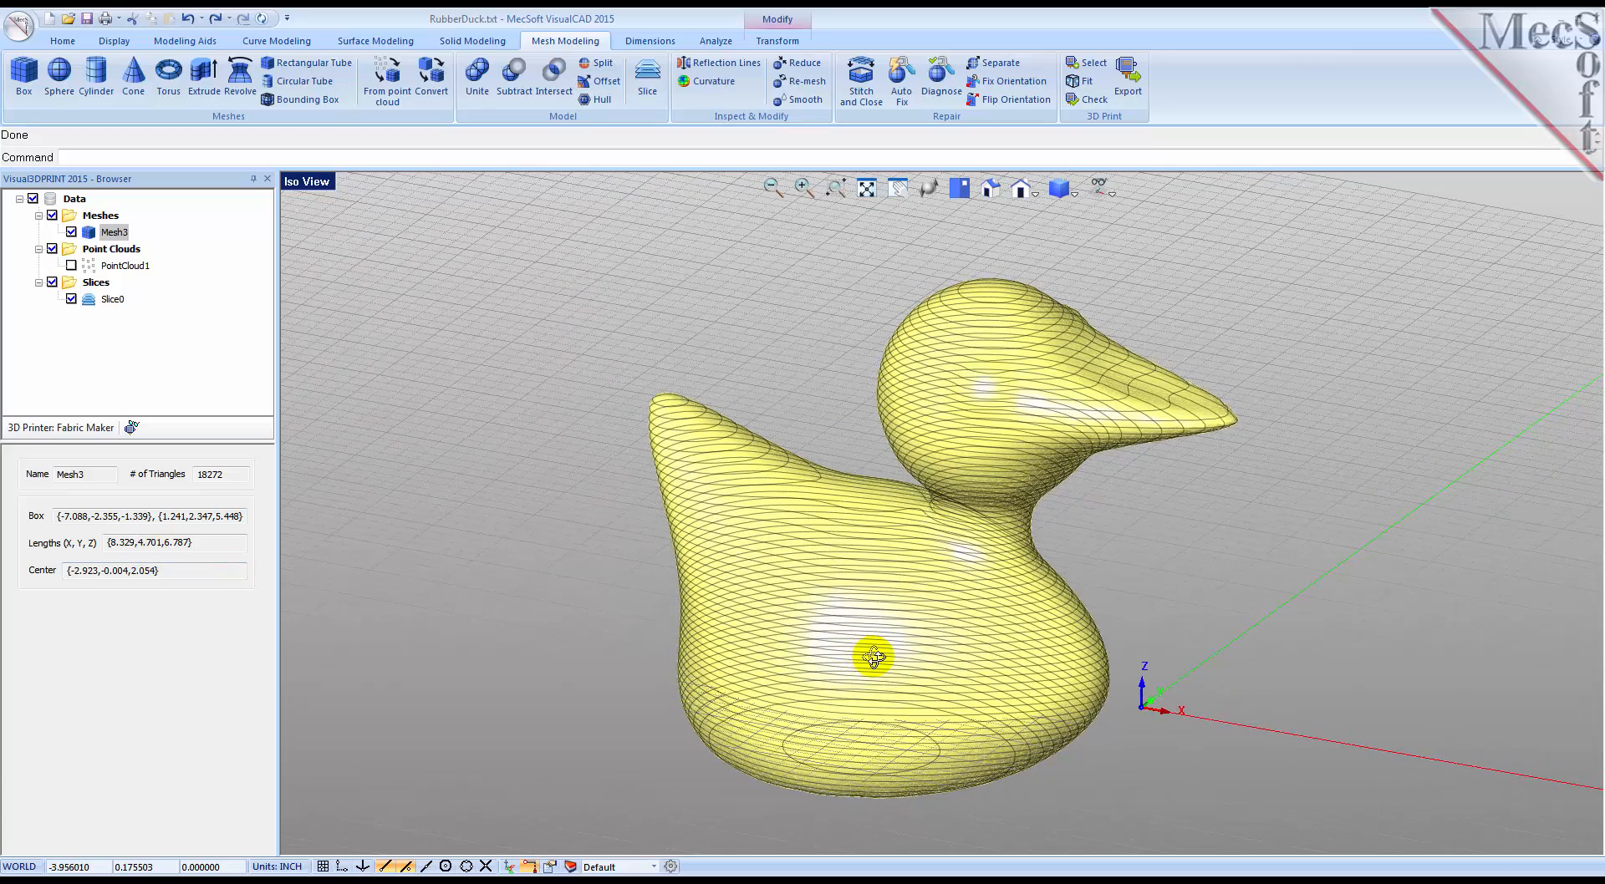
pyautogui.click(94, 303)
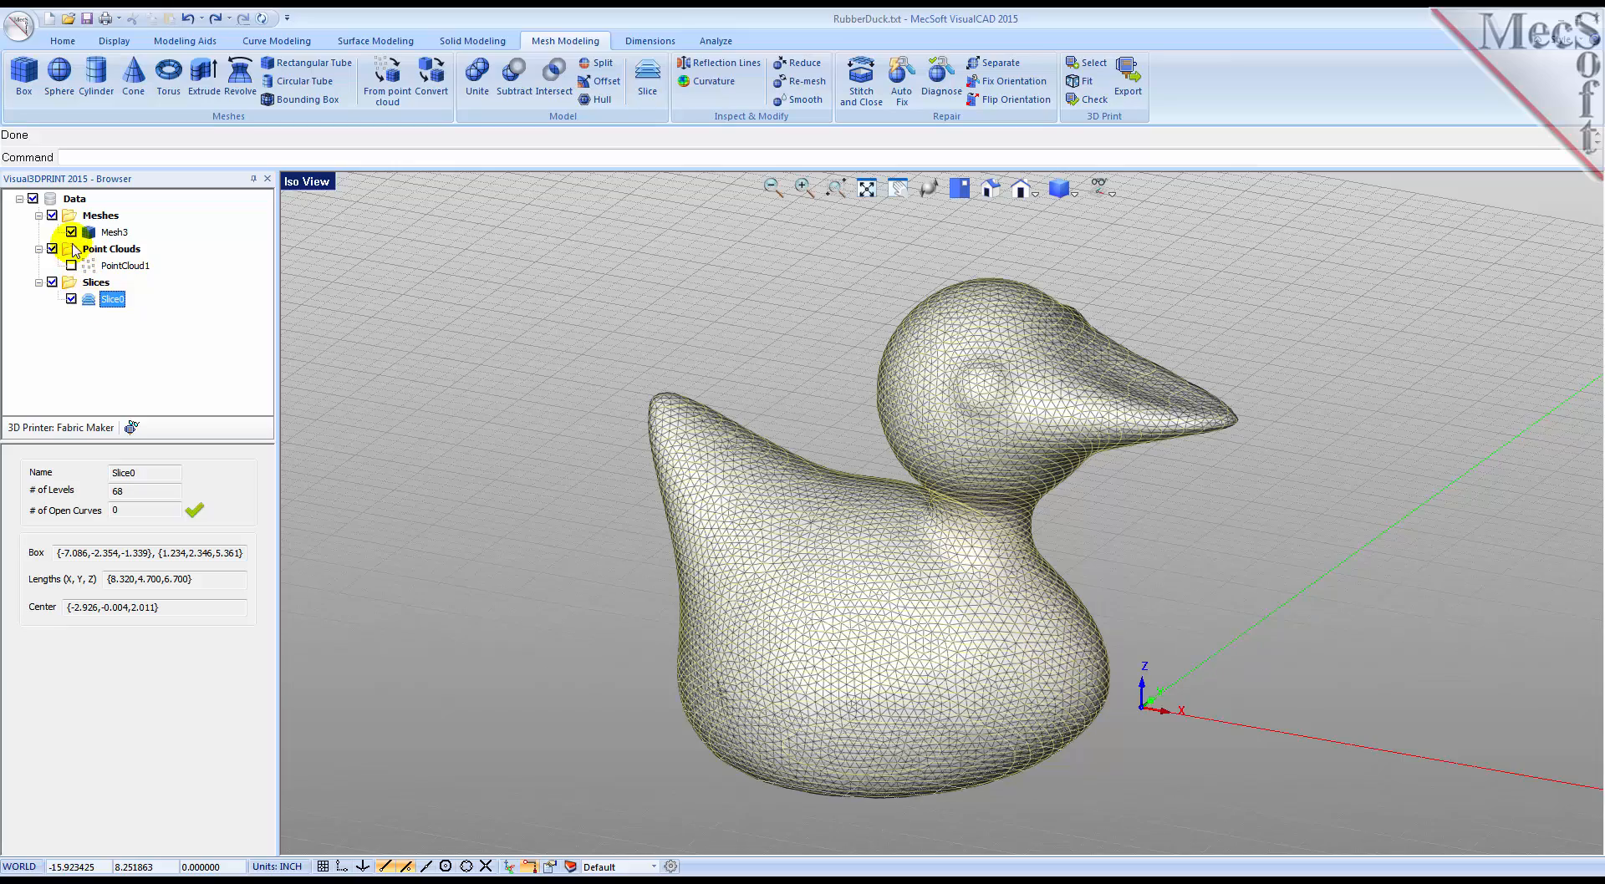
pyautogui.click(71, 232)
pyautogui.moveTo(791, 641); pyautogui.dragTo(759, 638, button='middle')
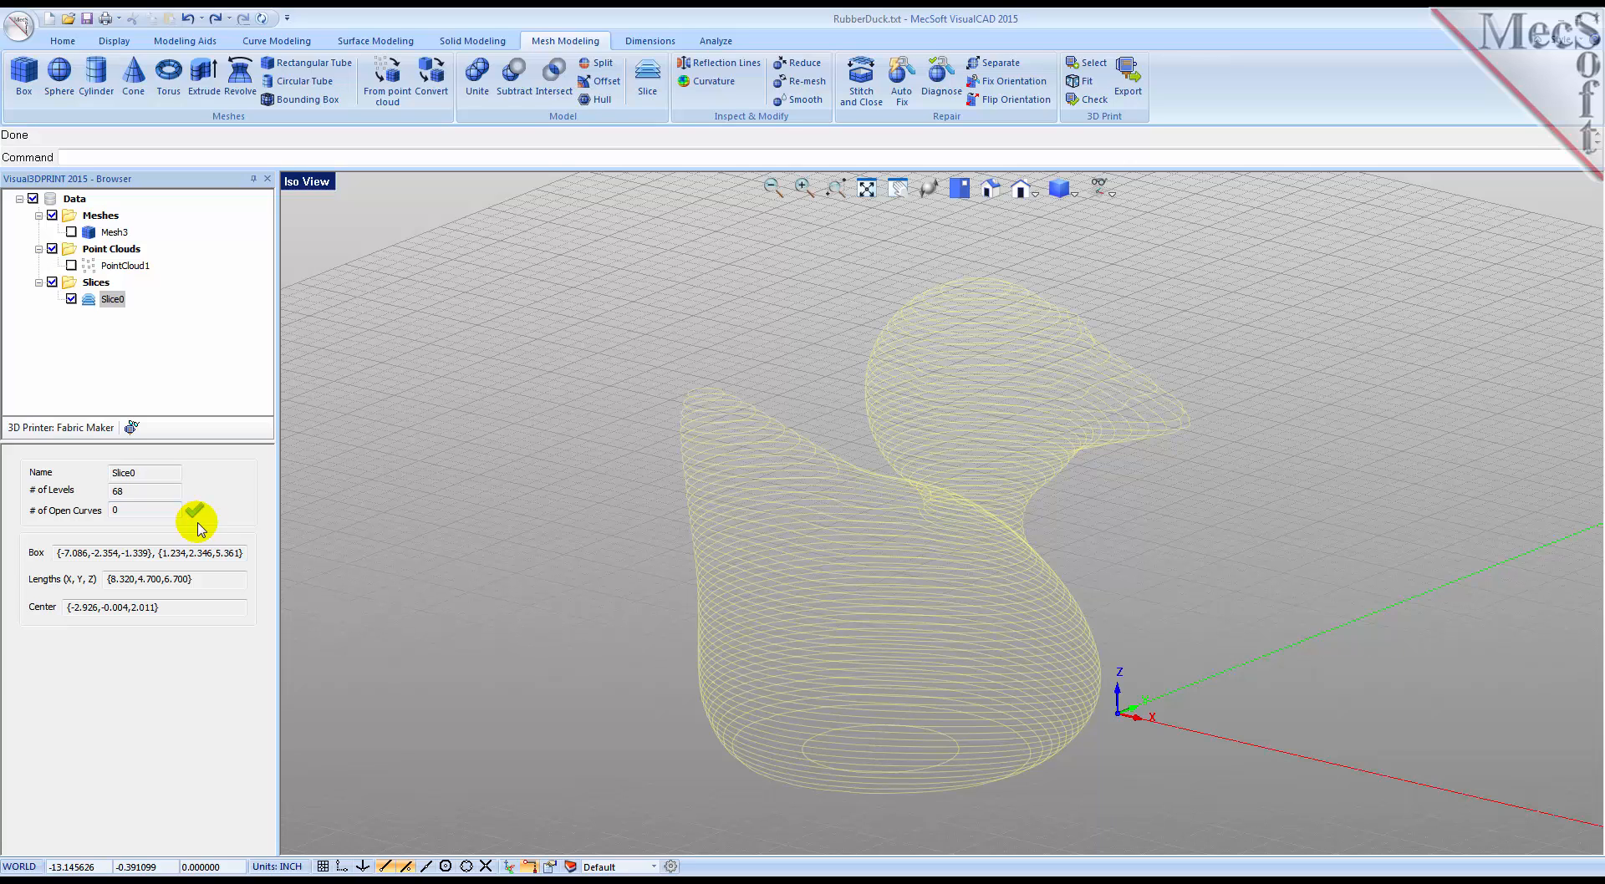
# Step: Check the slice set's export option, then hide the slices and show the duck mesh again
pyautogui.rightClick(95, 303)
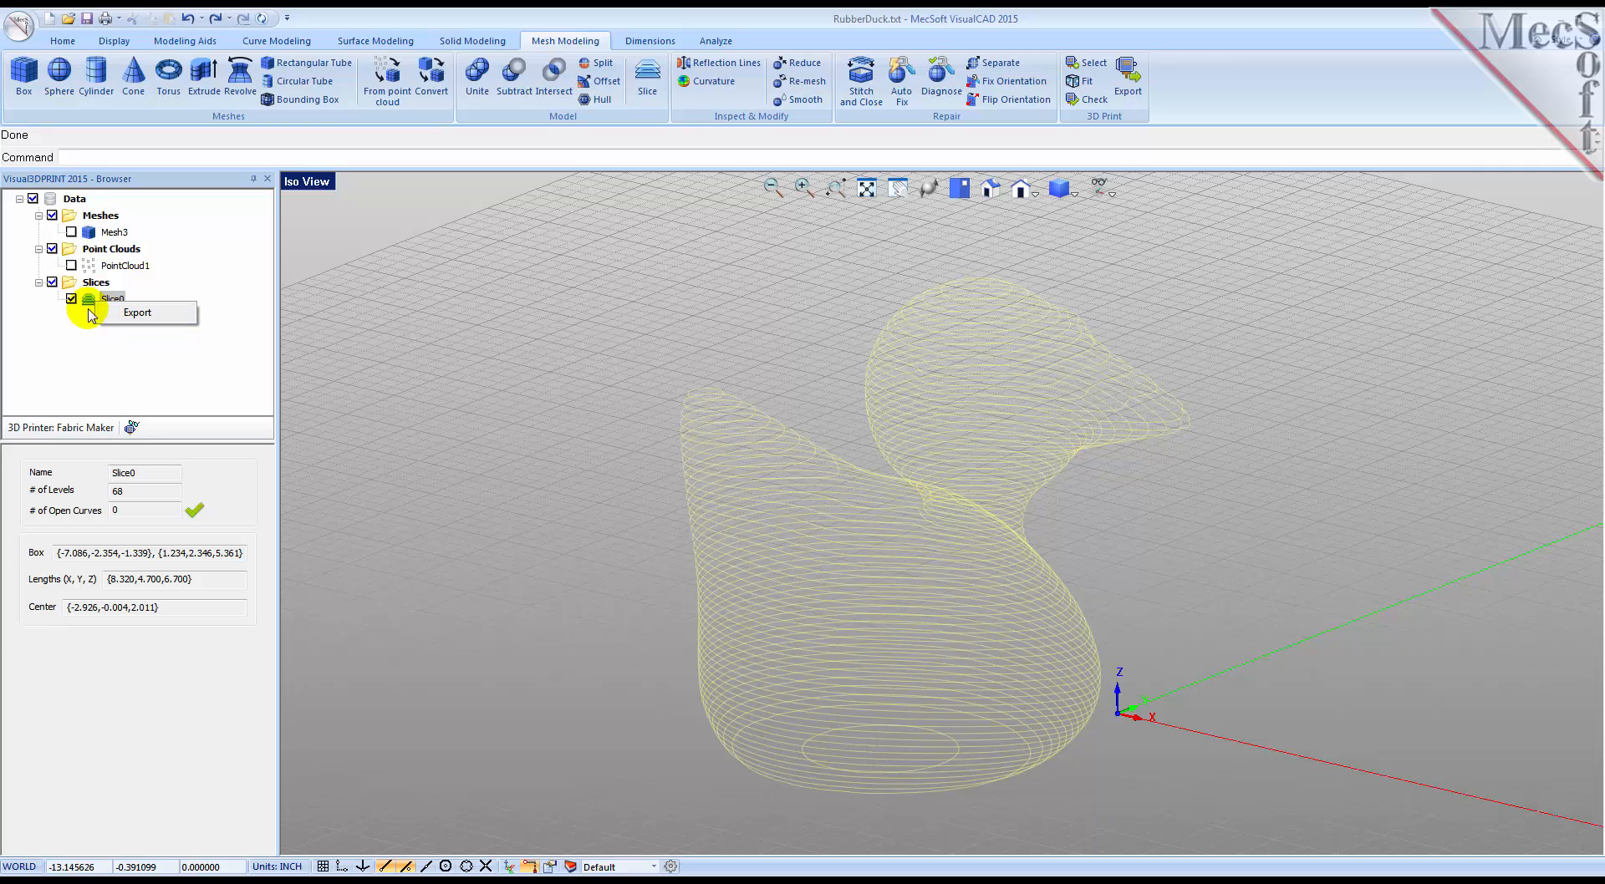
pyautogui.click(72, 299)
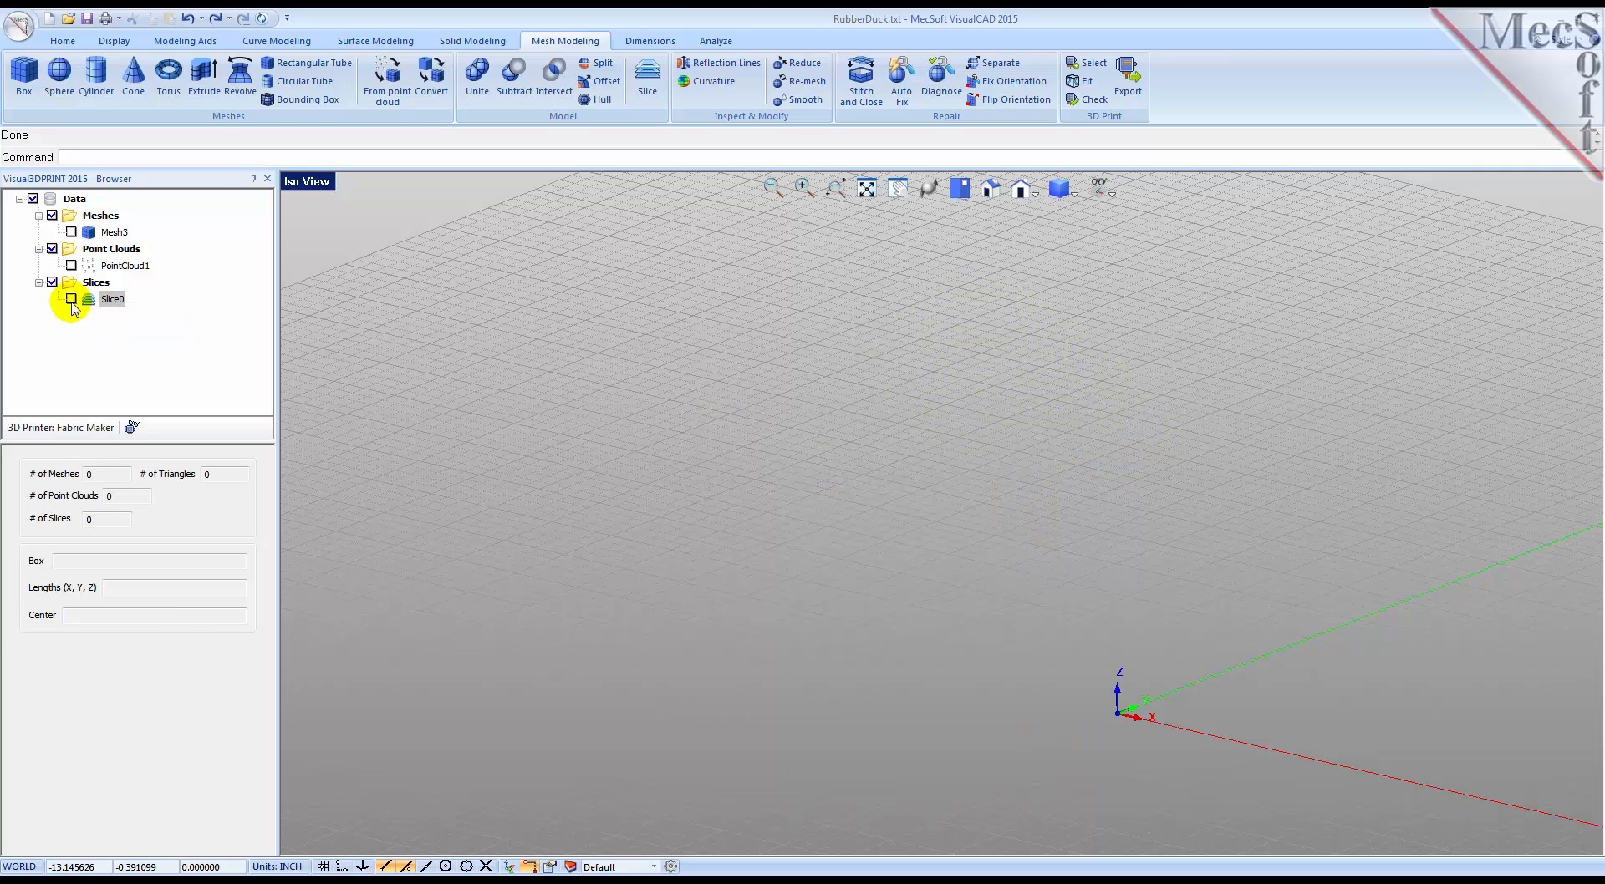
pyautogui.click(71, 232)
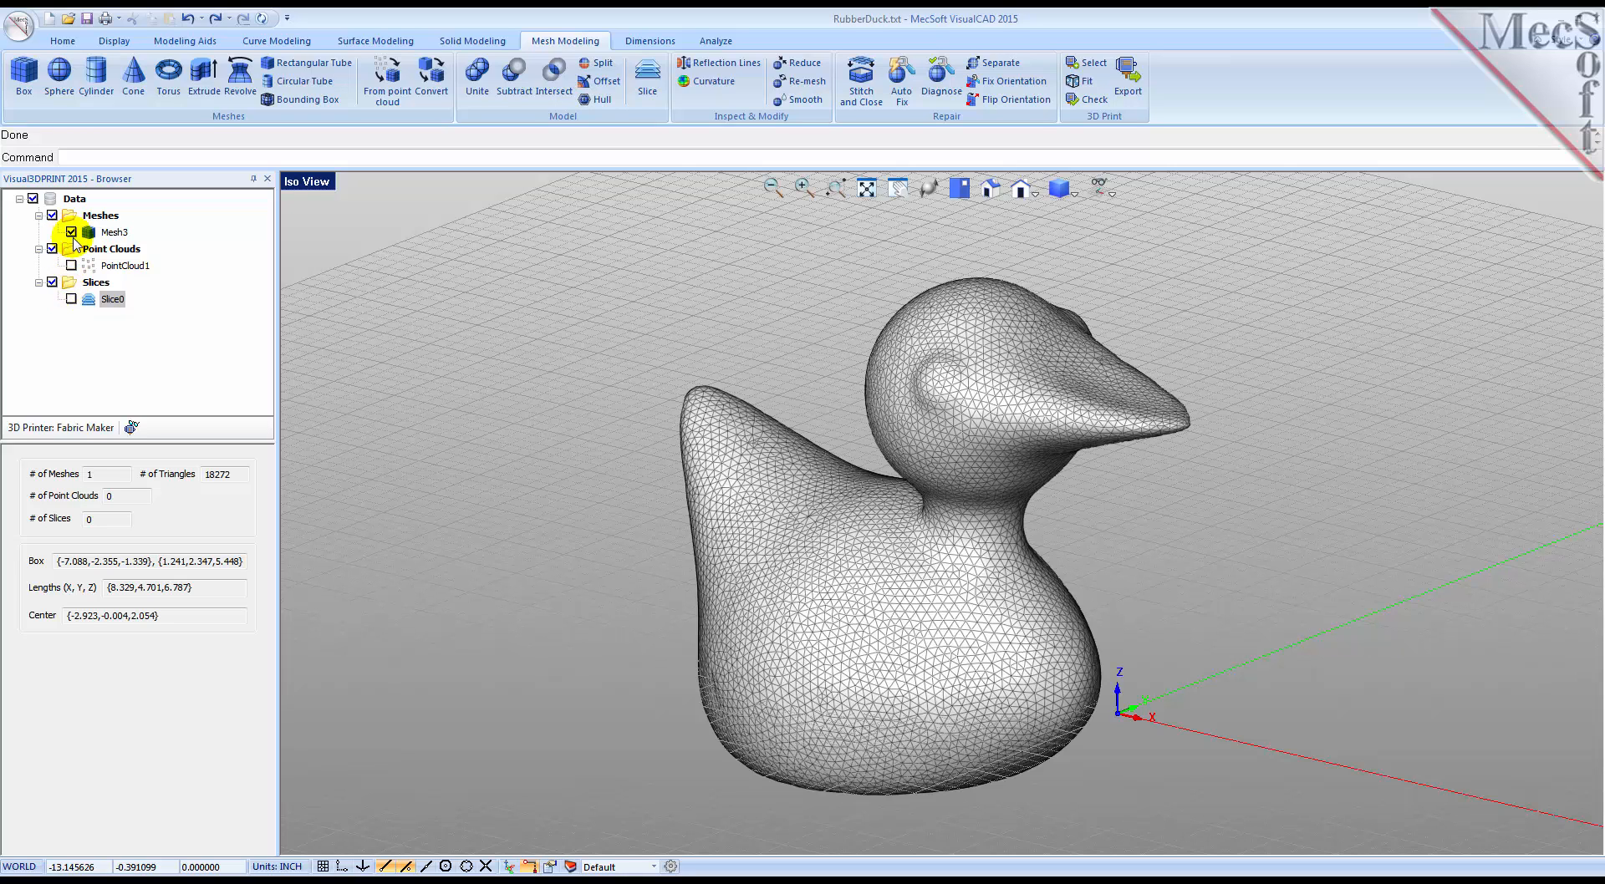
# Step: Select Maker Gear M-Series as the 3D printer
pyautogui.moveTo(895, 587)
pyautogui.mouseDown(button='middle')
pyautogui.moveTo(917, 594)
pyautogui.moveTo(921, 575)
pyautogui.mouseUp(button='middle')
pyautogui.scroll(-4, 923, 569)
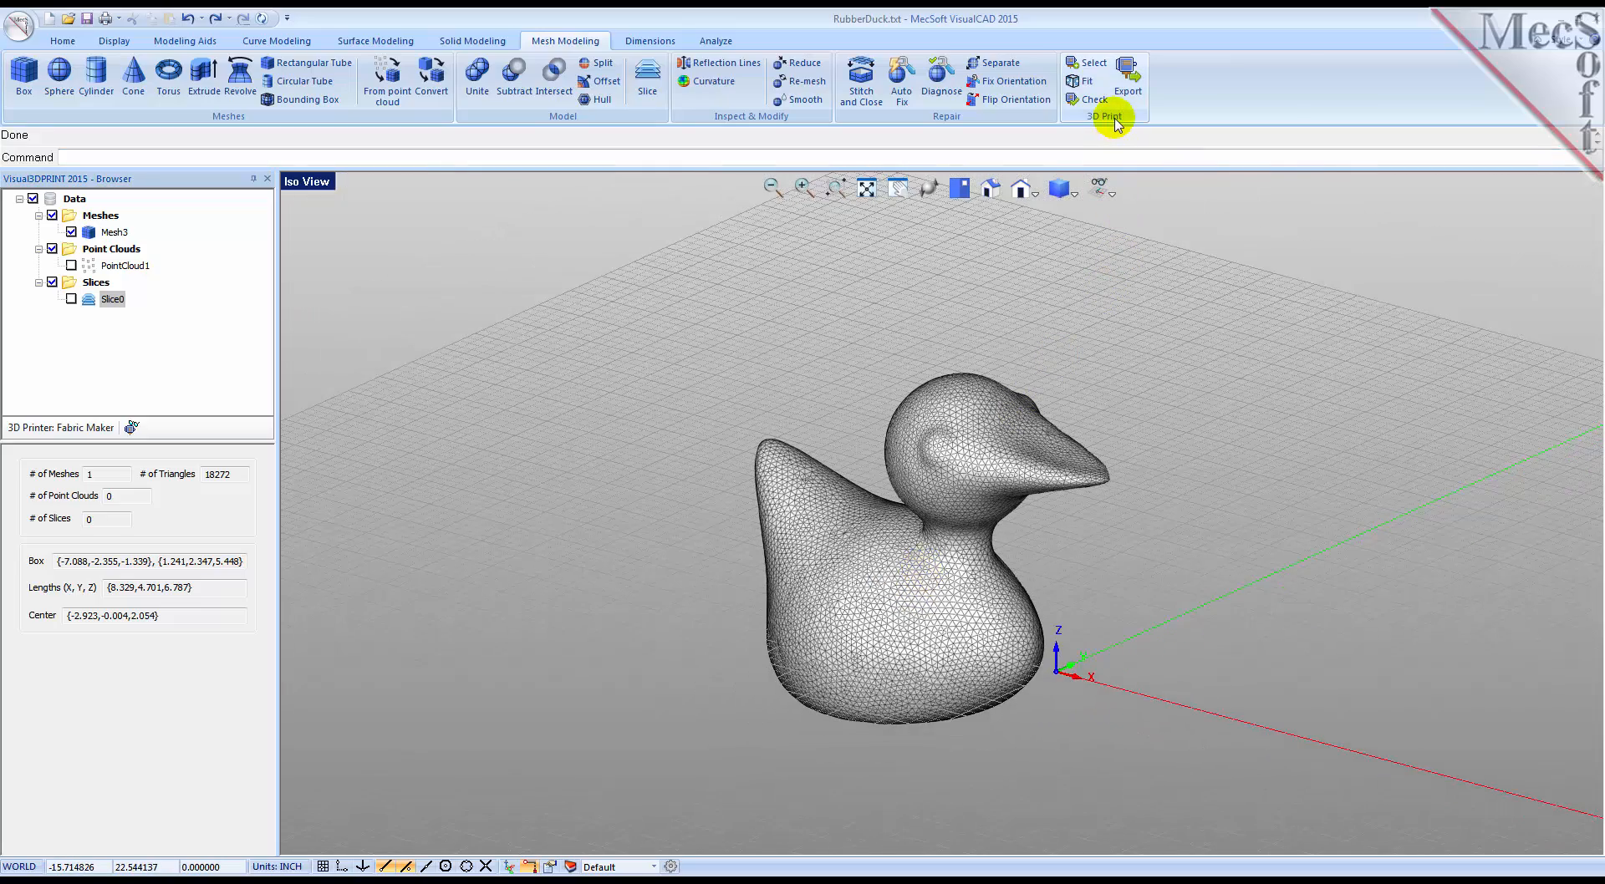
pyautogui.click(1087, 63)
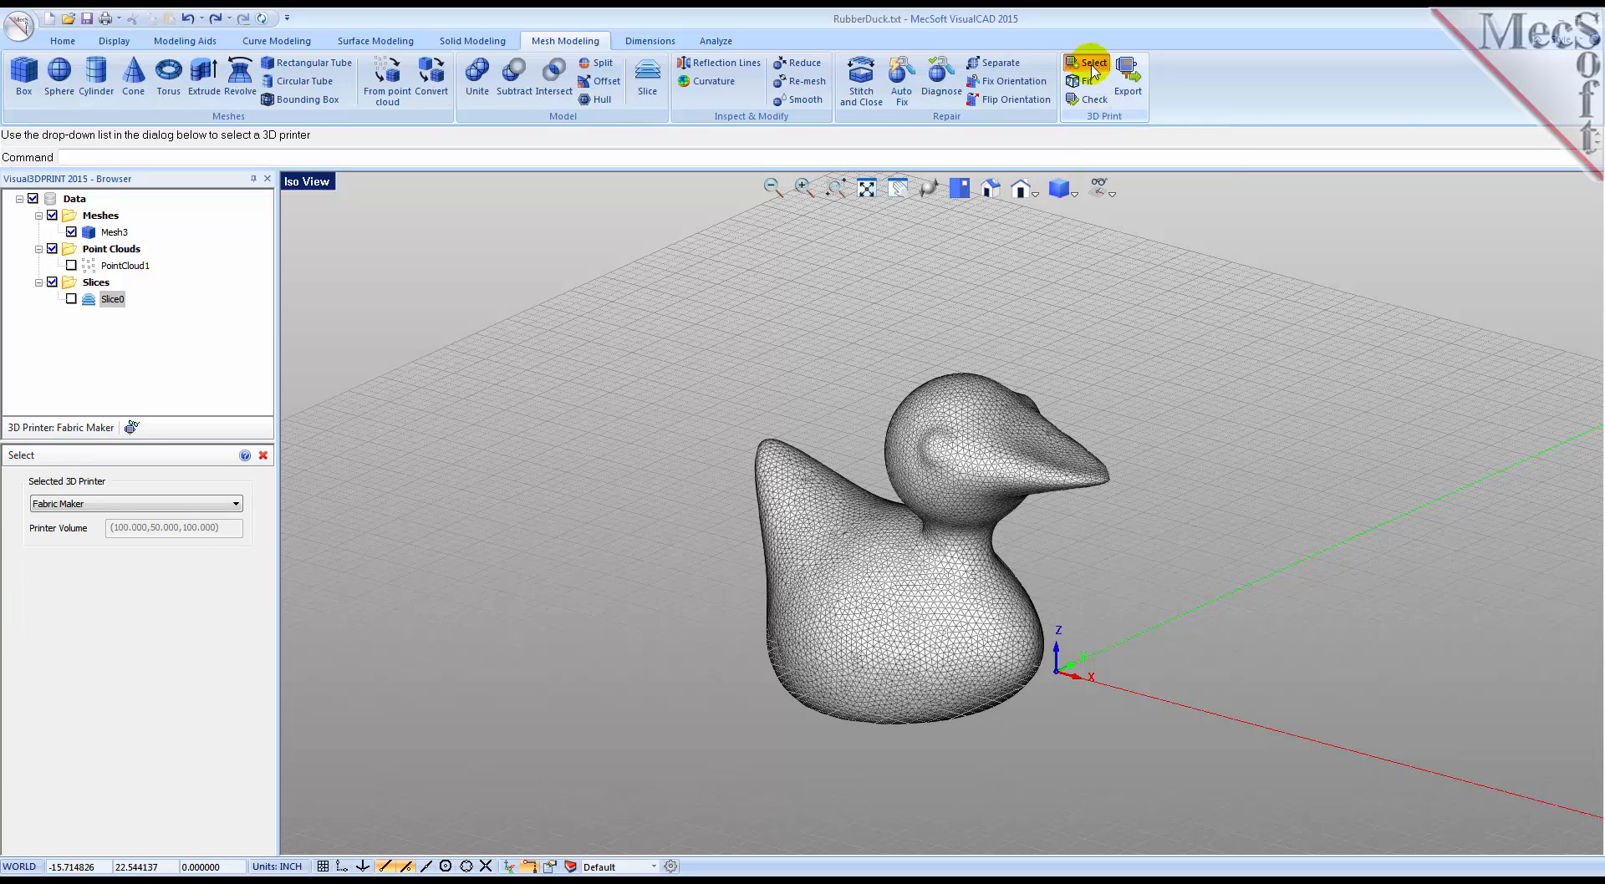
pyautogui.click(235, 505)
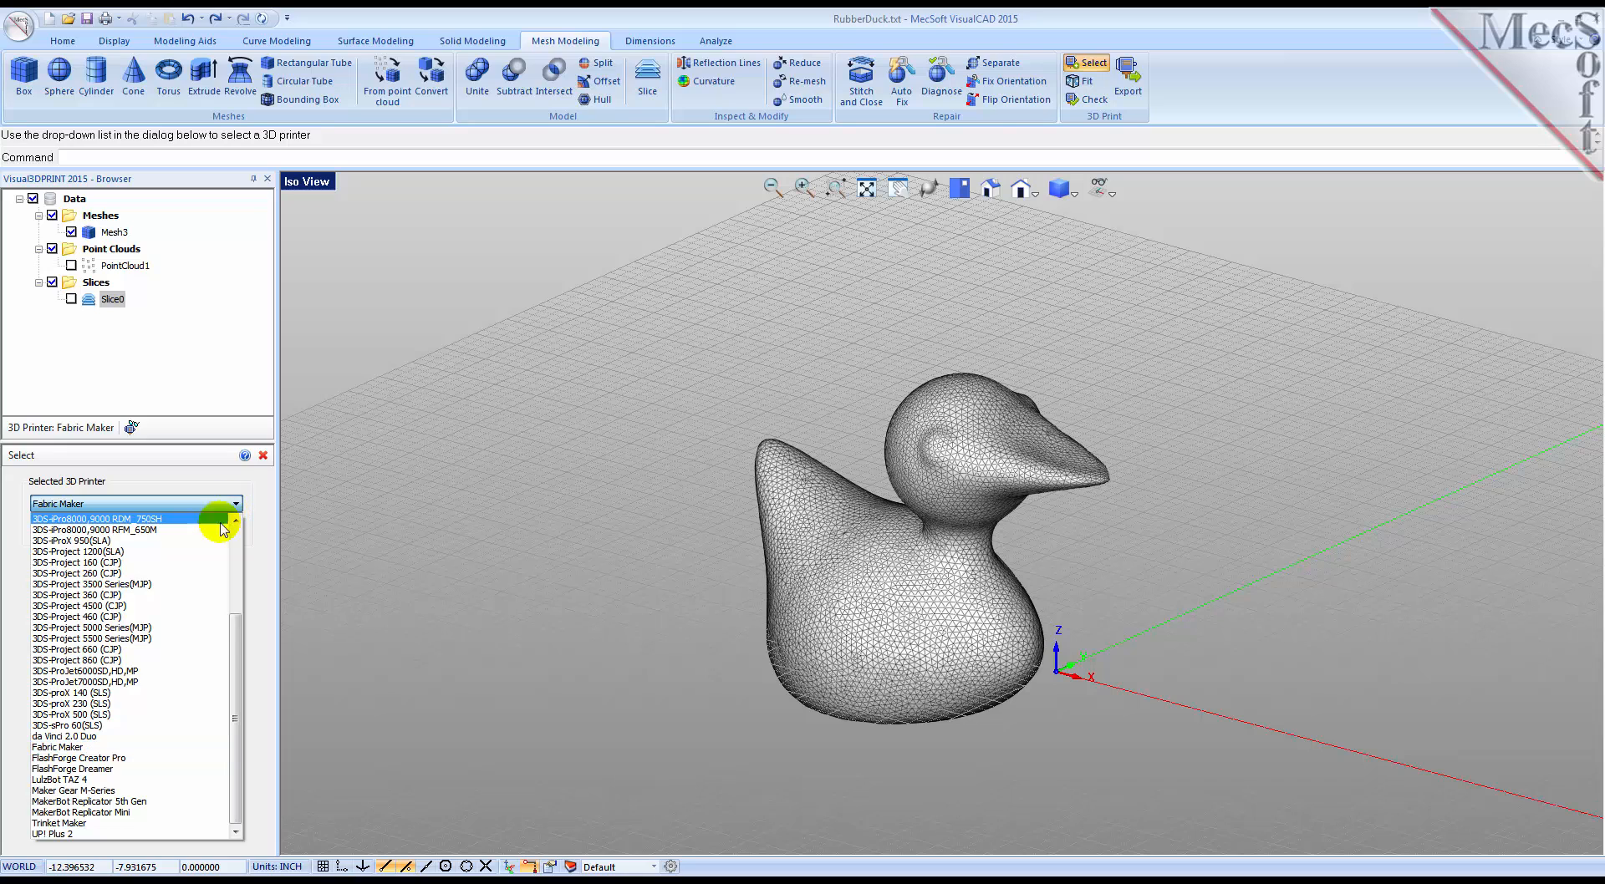
pyautogui.click(199, 791)
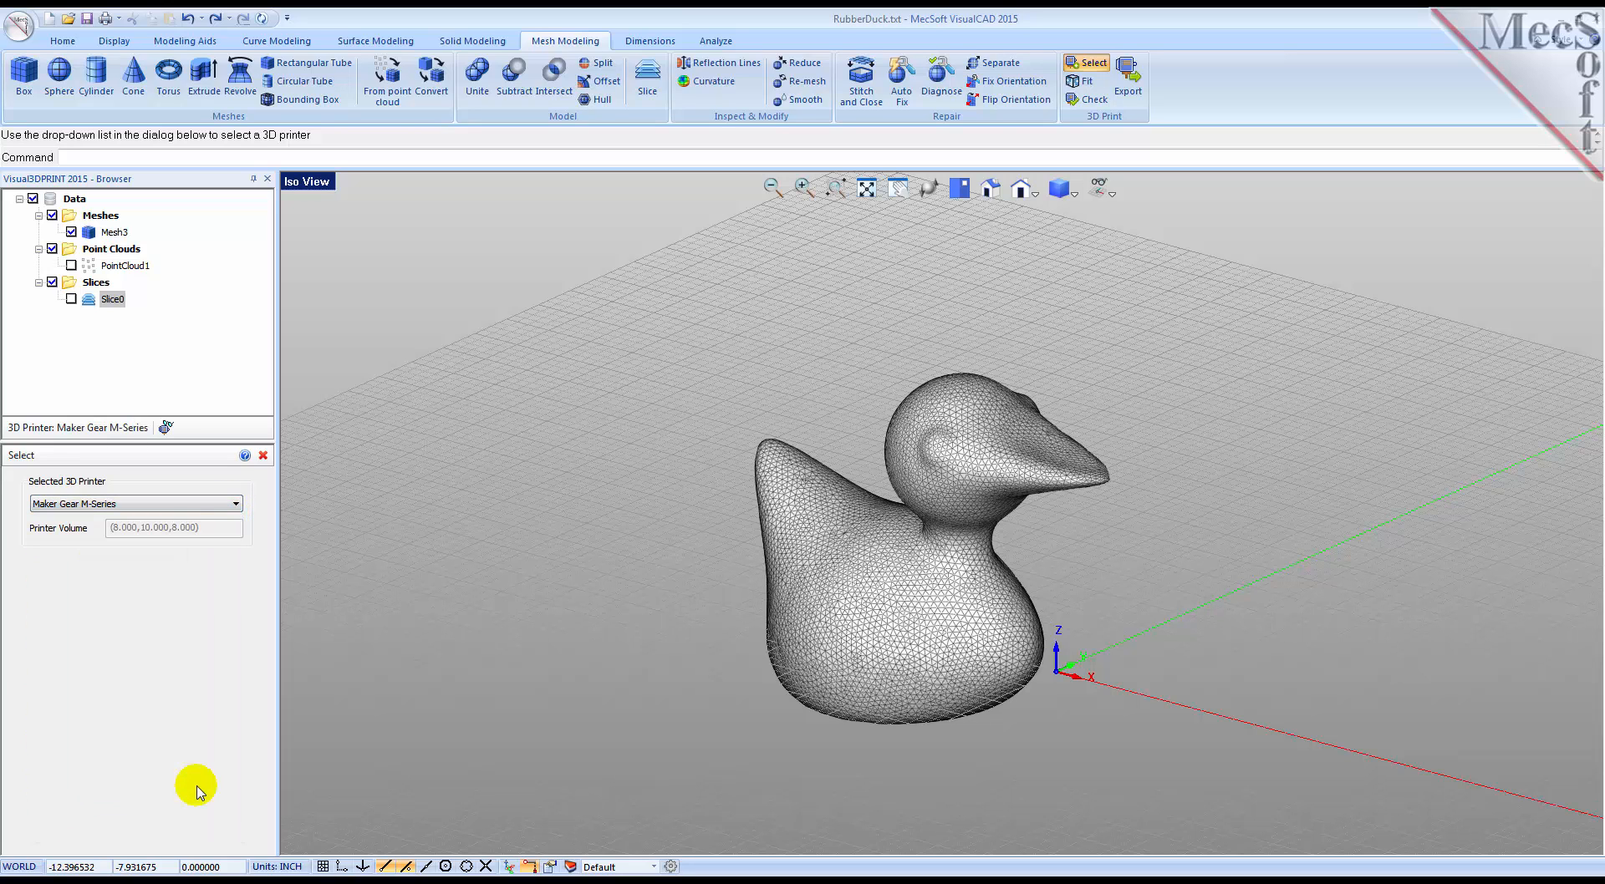
# Step: Show the printer volume and bring the whole build box and the duck into view
pyautogui.click(167, 428)
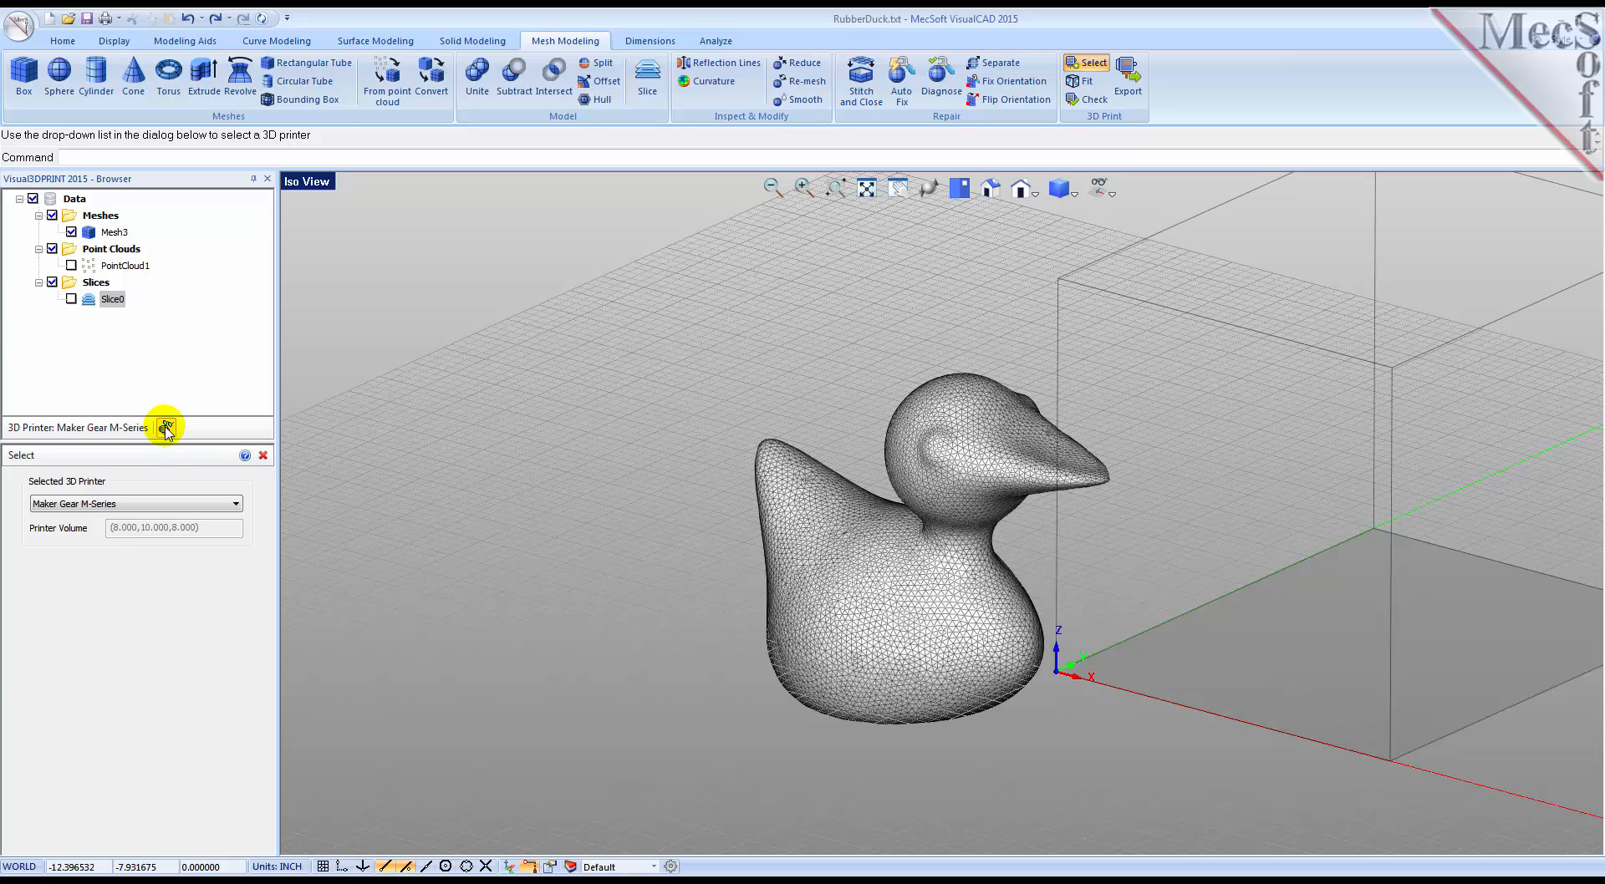
pyautogui.moveTo(564, 506); pyautogui.dragTo(570, 513, button='middle')
pyautogui.scroll(-5, 567, 512)
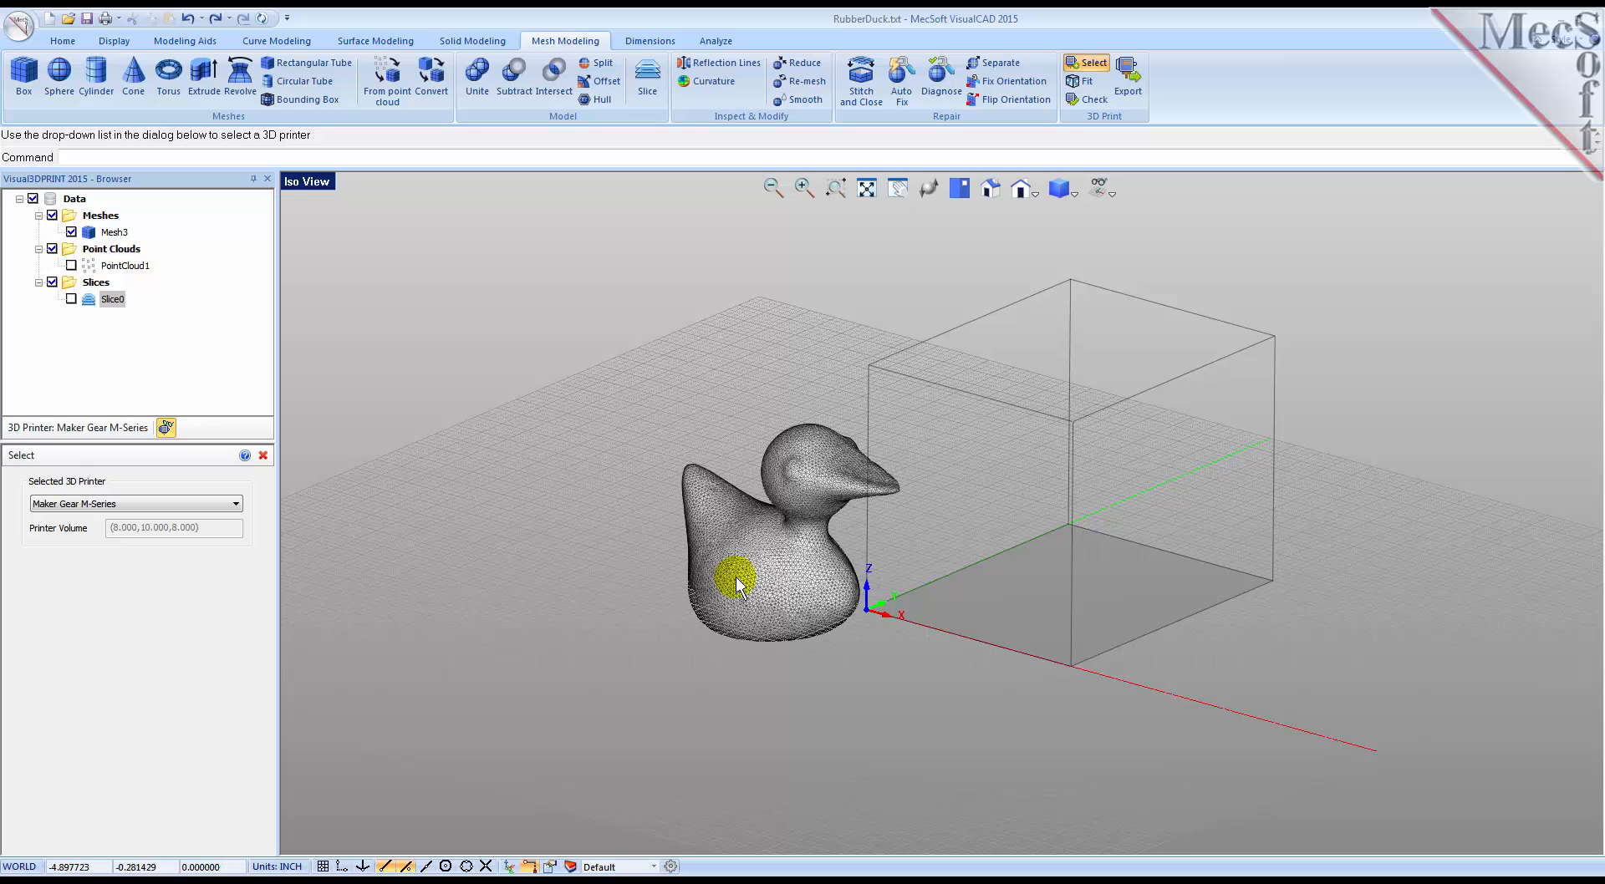
# Step: Fit the duck mesh into the printer volume with Bottom Z alignment and Center XY alignment
pyautogui.click(263, 456)
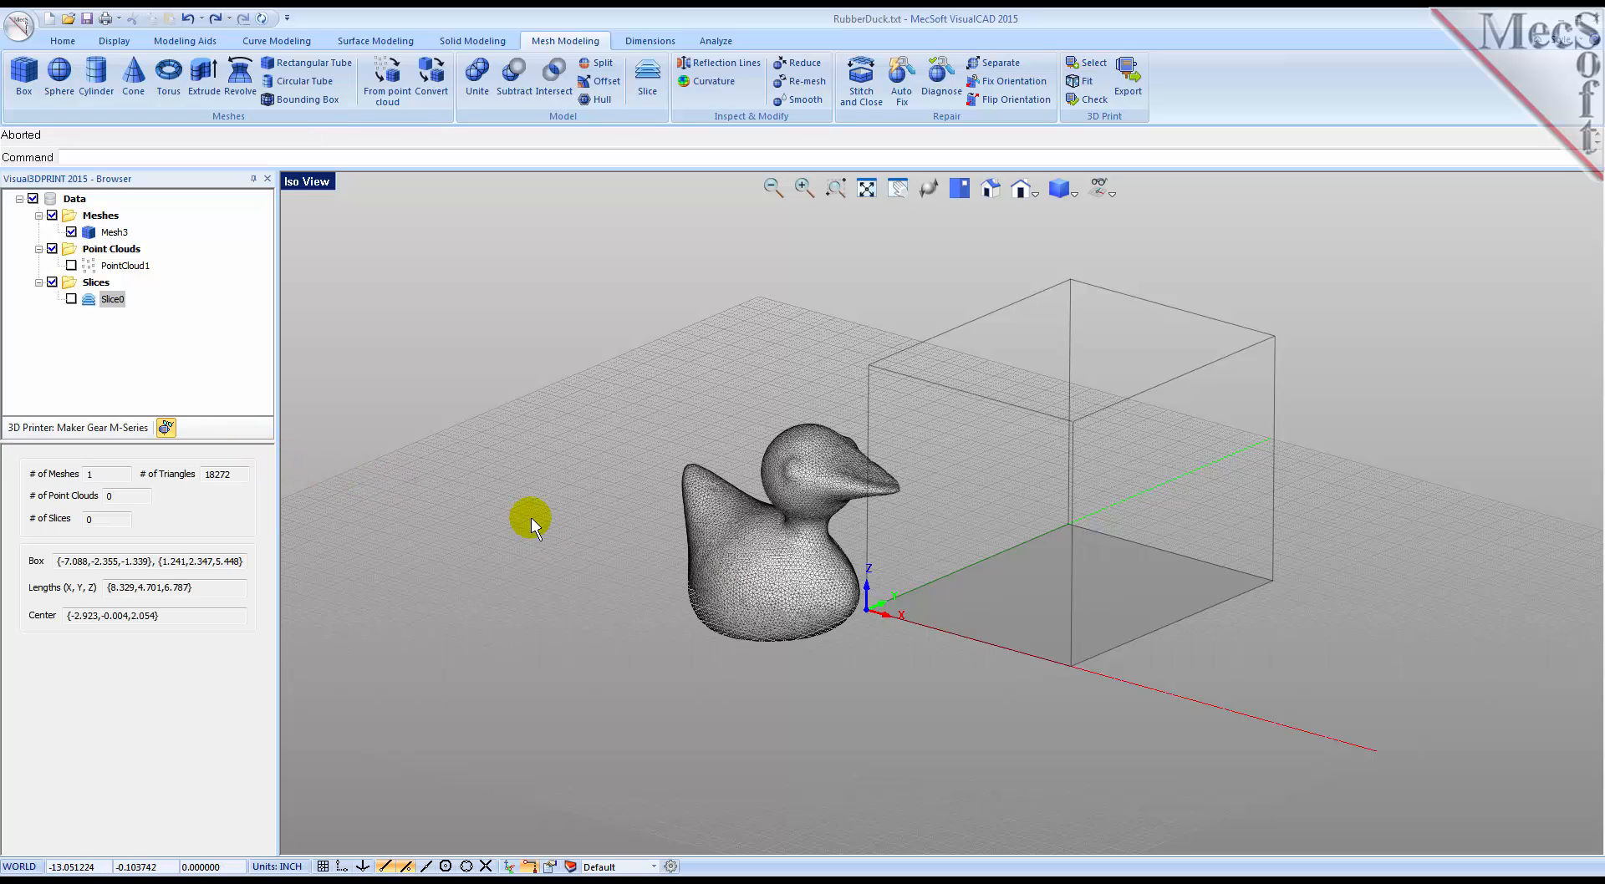
pyautogui.click(1078, 84)
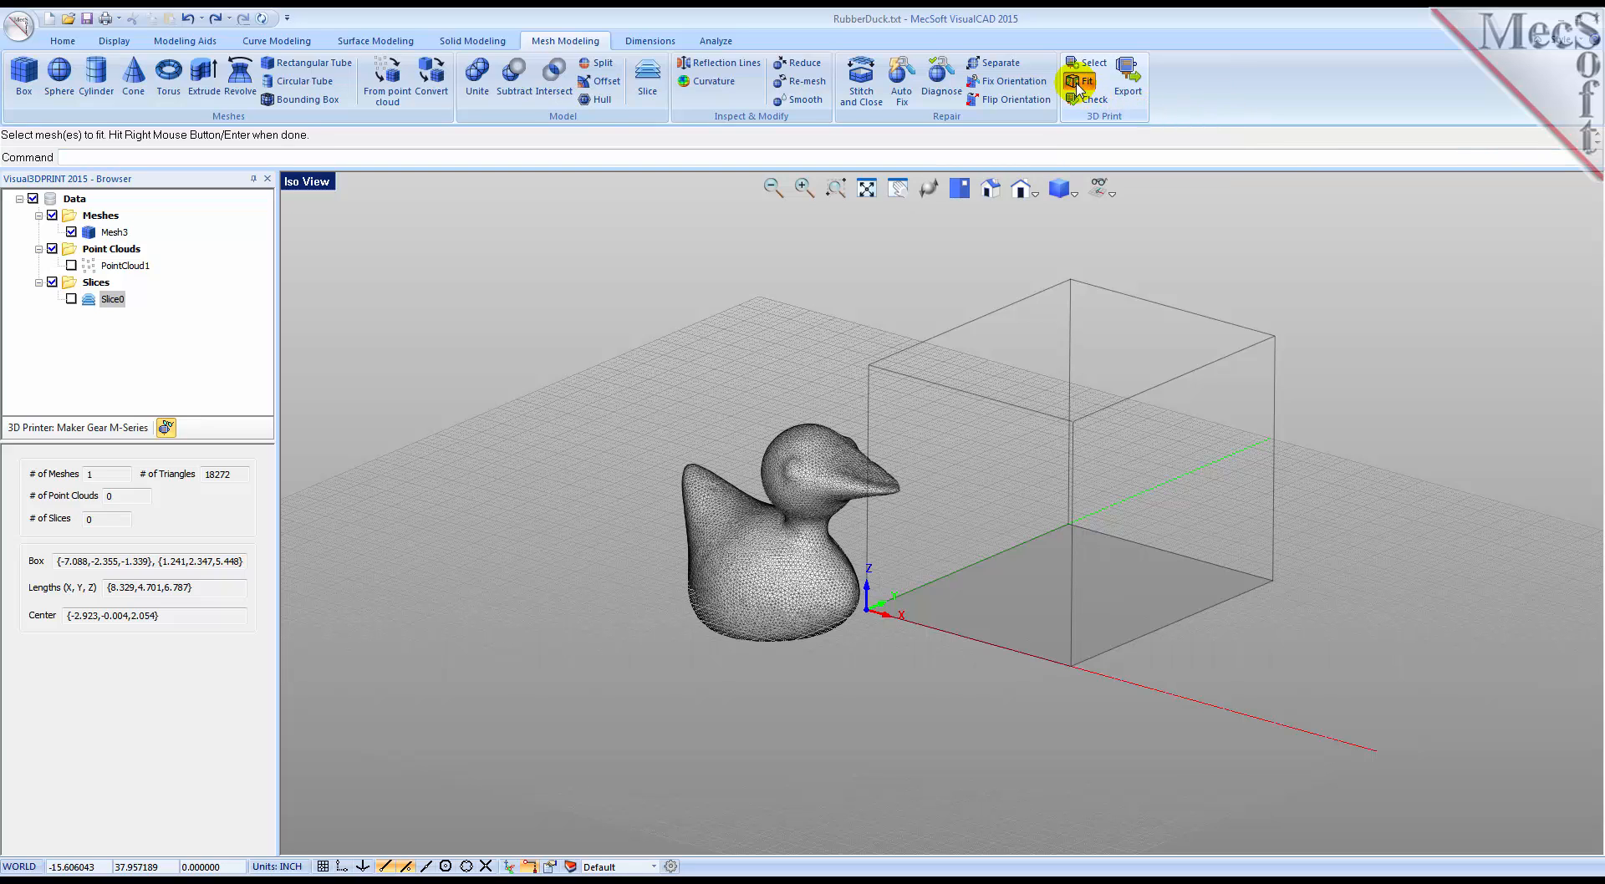
pyautogui.click(824, 444)
pyautogui.rightClick(786, 494)
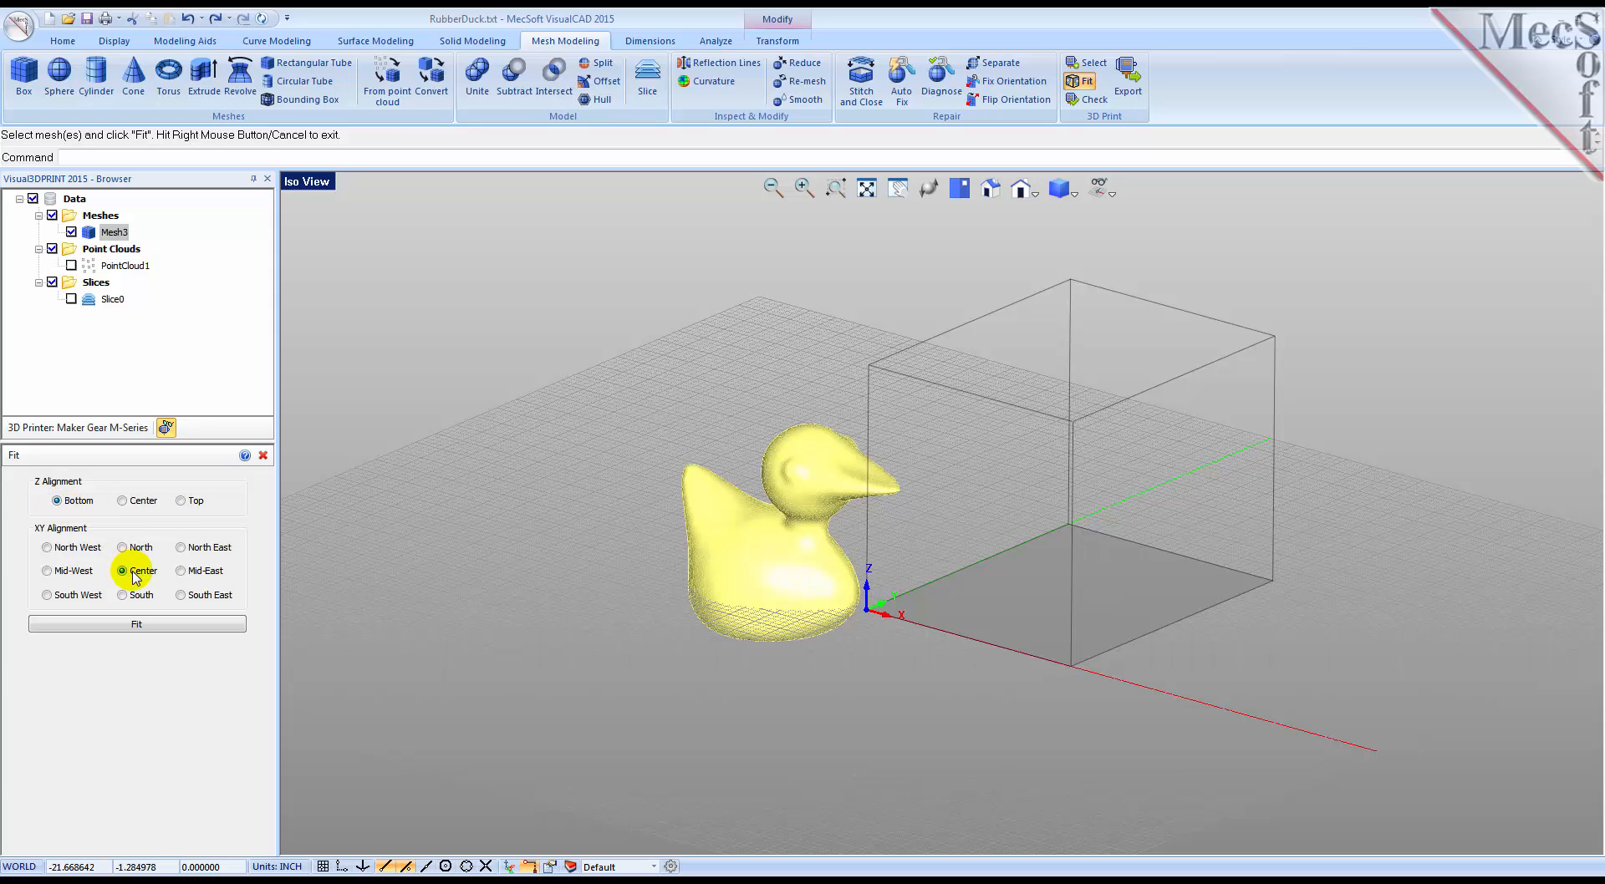
pyautogui.click(144, 624)
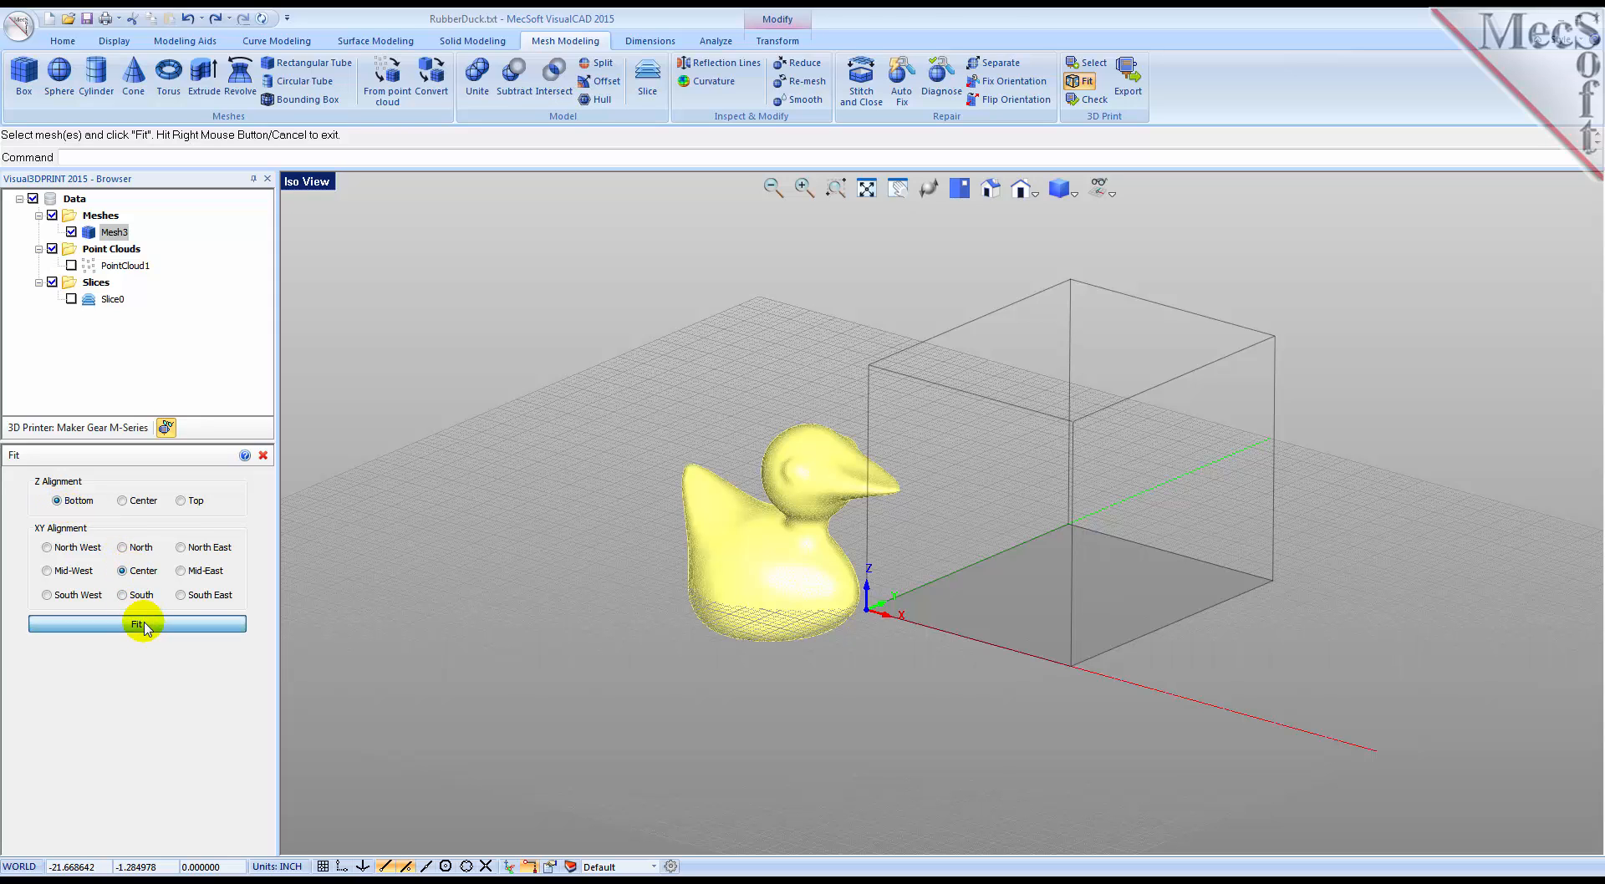
# Step: Check the fitted duck mesh against the printer's volume, closed-mesh, wall thickness and overhang criteria
pyautogui.scroll(1, 1000, 544)
pyautogui.scroll(2, 1126, 495)
pyautogui.moveTo(1040, 509); pyautogui.dragTo(1035, 515, button='middle')
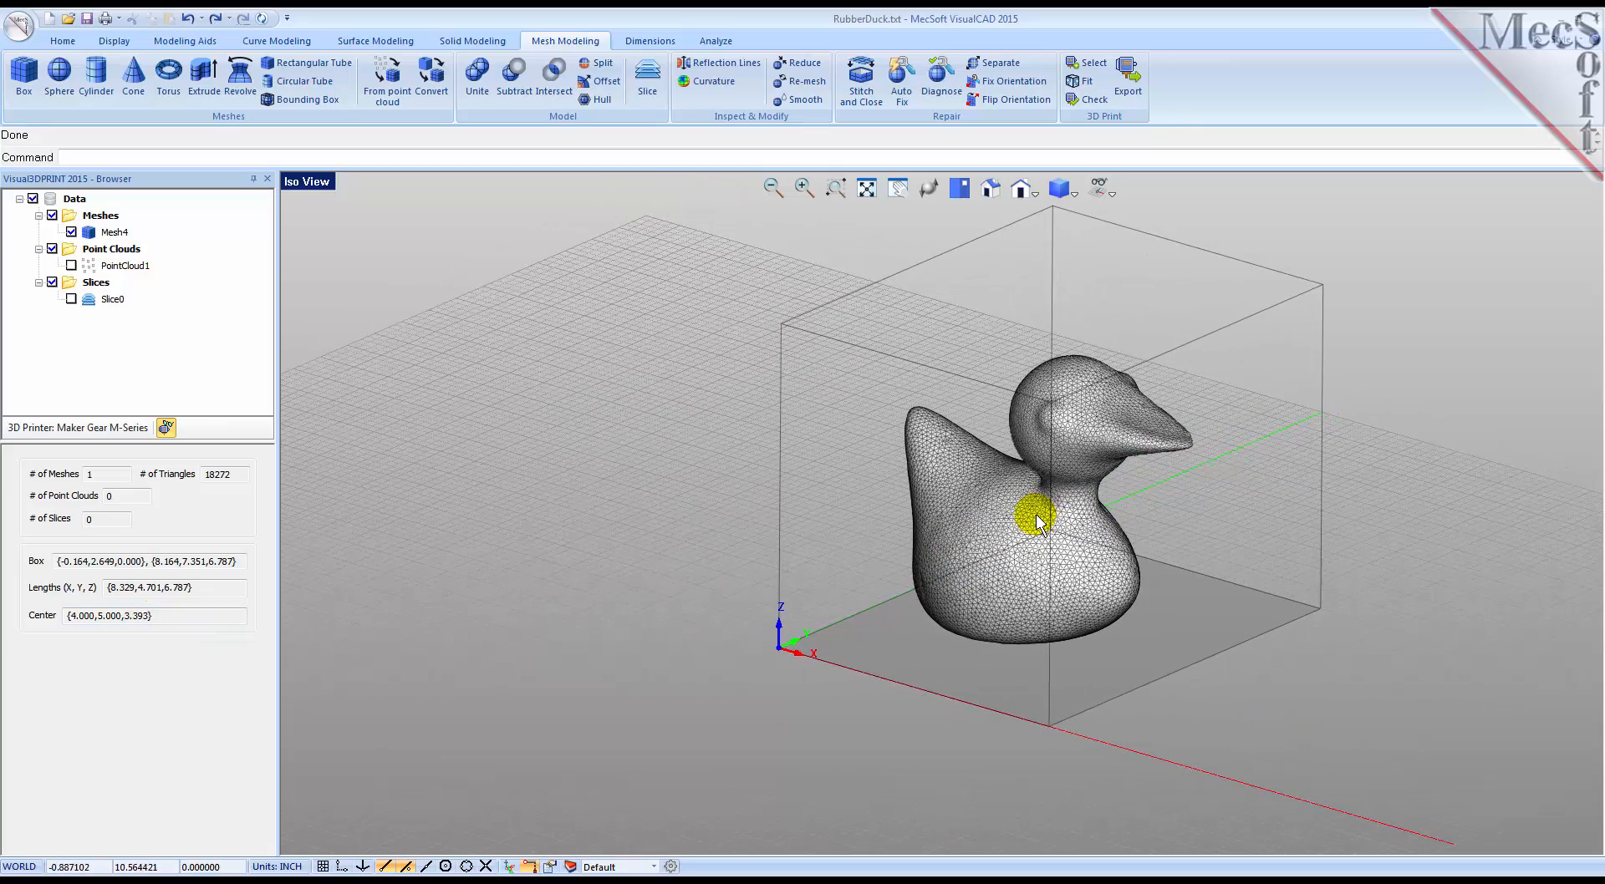
pyautogui.click(1087, 100)
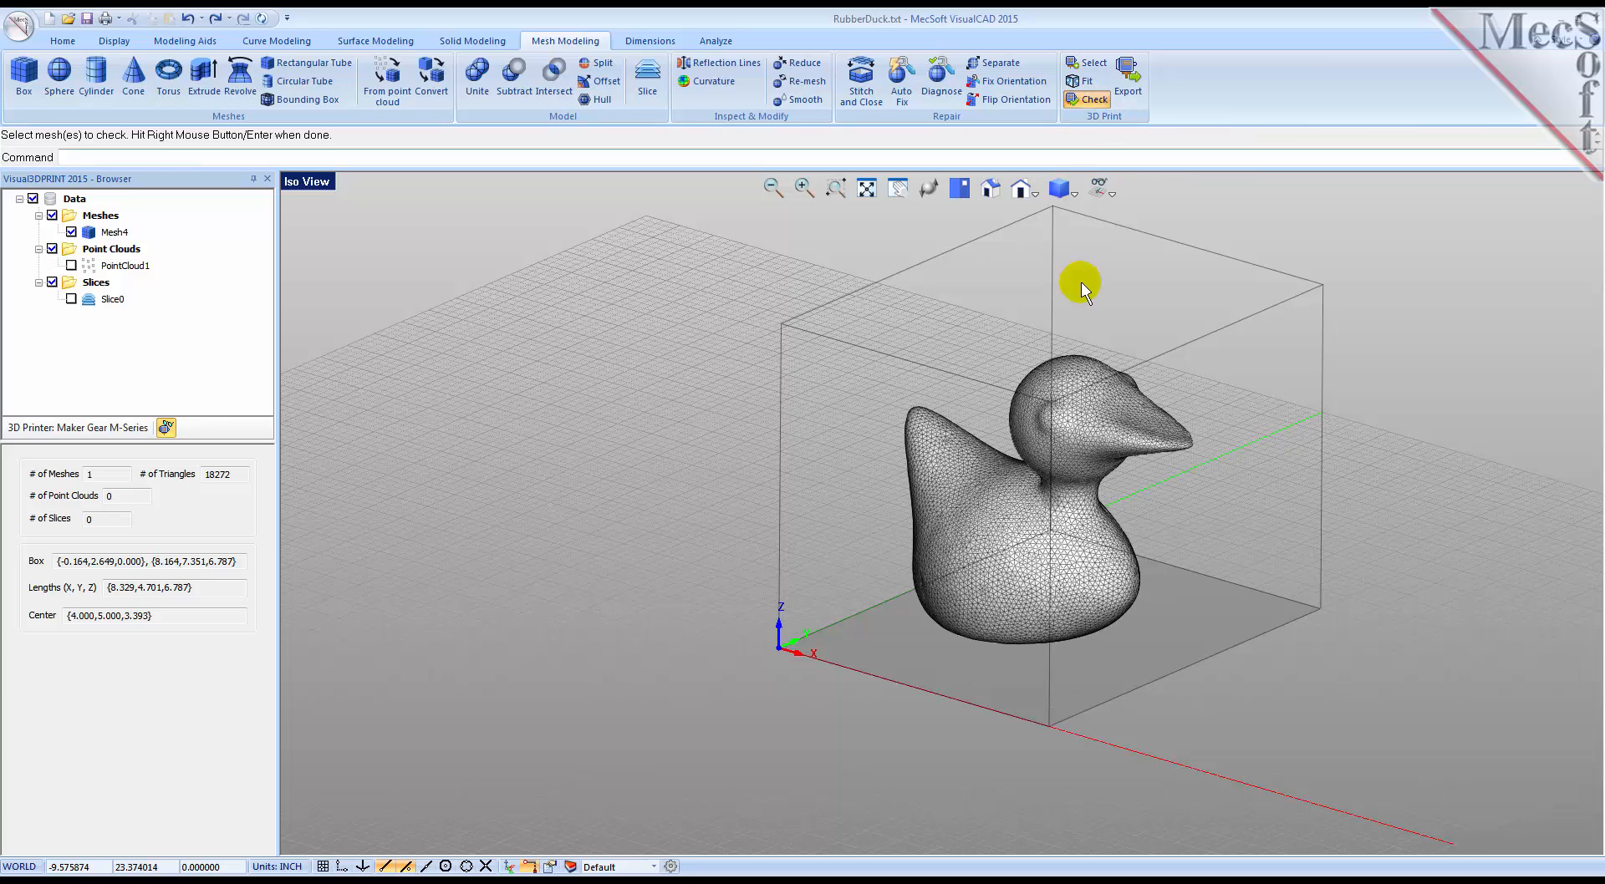
pyautogui.click(1081, 430)
pyautogui.rightClick(1083, 436)
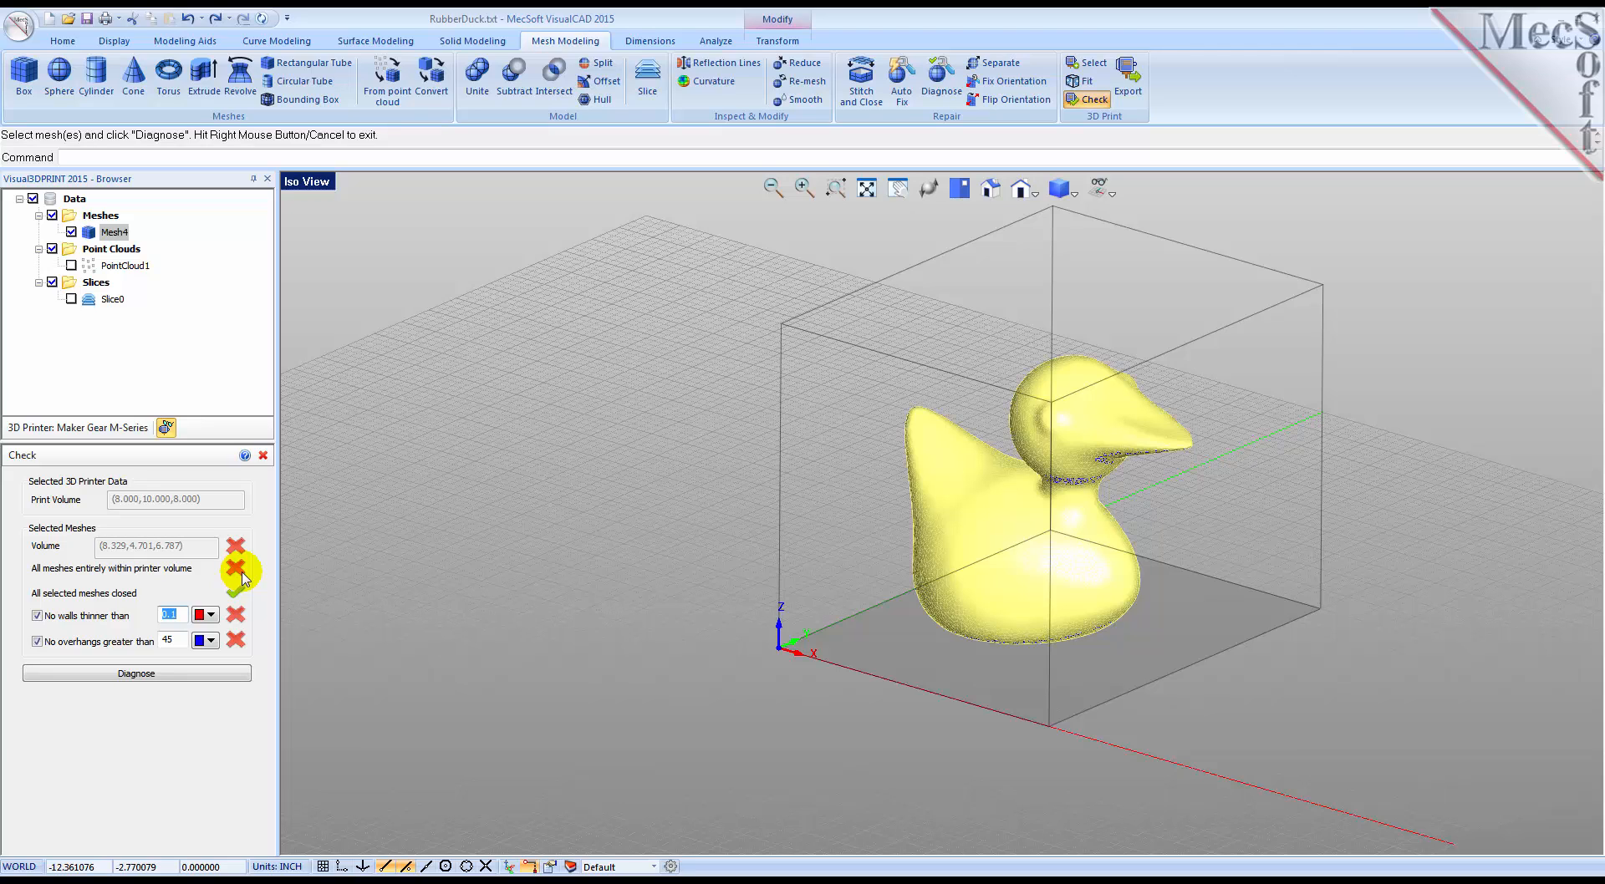
pyautogui.click(262, 456)
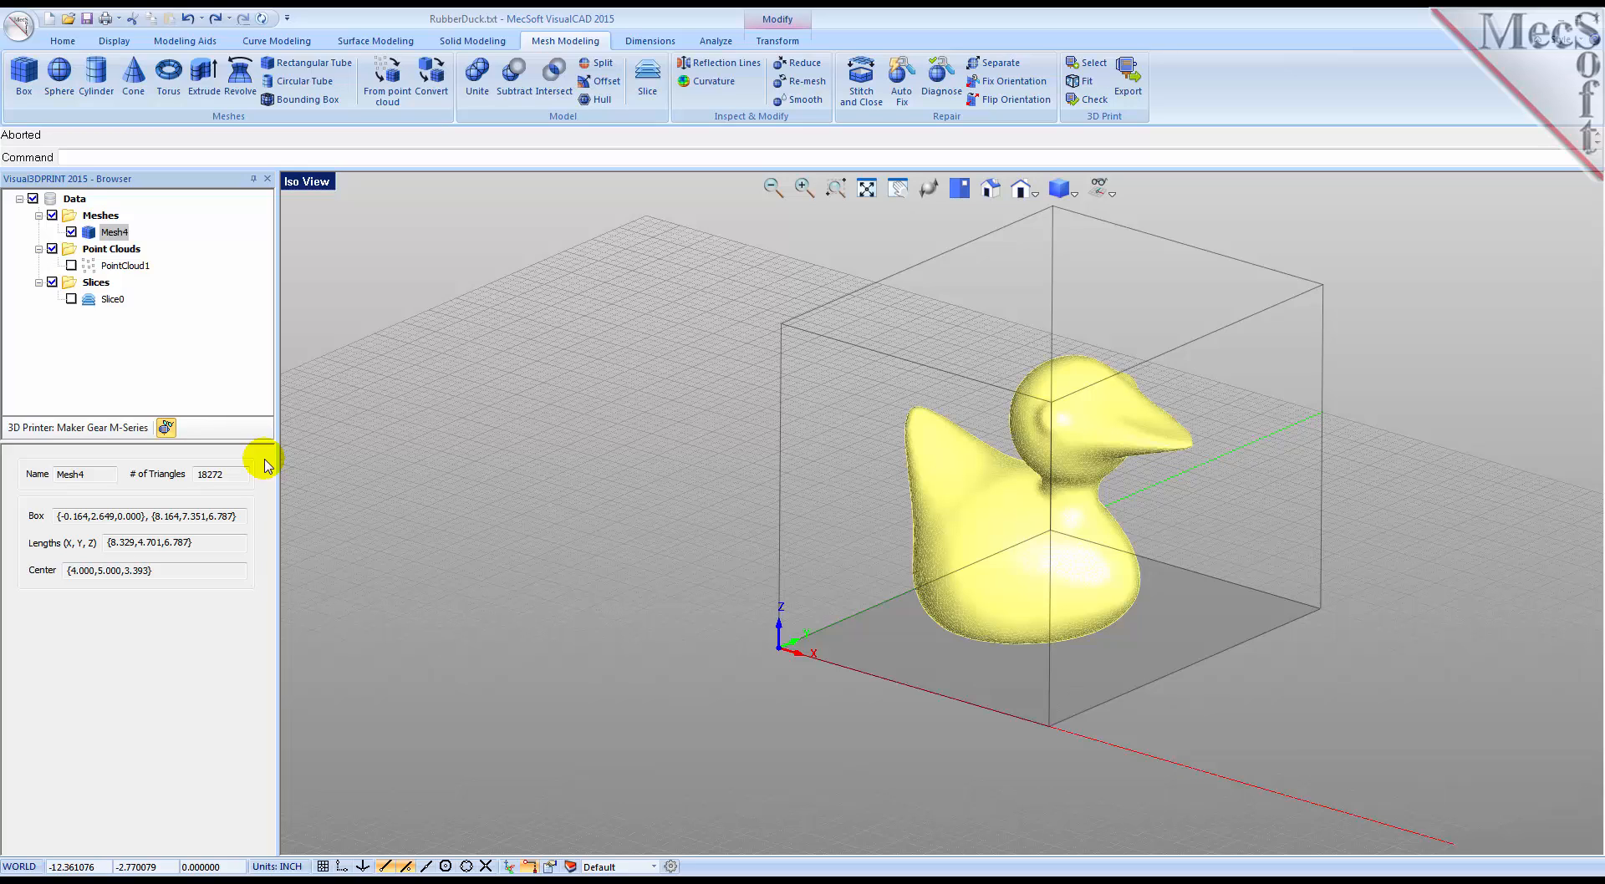
# Step: Switch to the quad viewport layout and enlarge the duck in the Top view
pyautogui.click(305, 185)
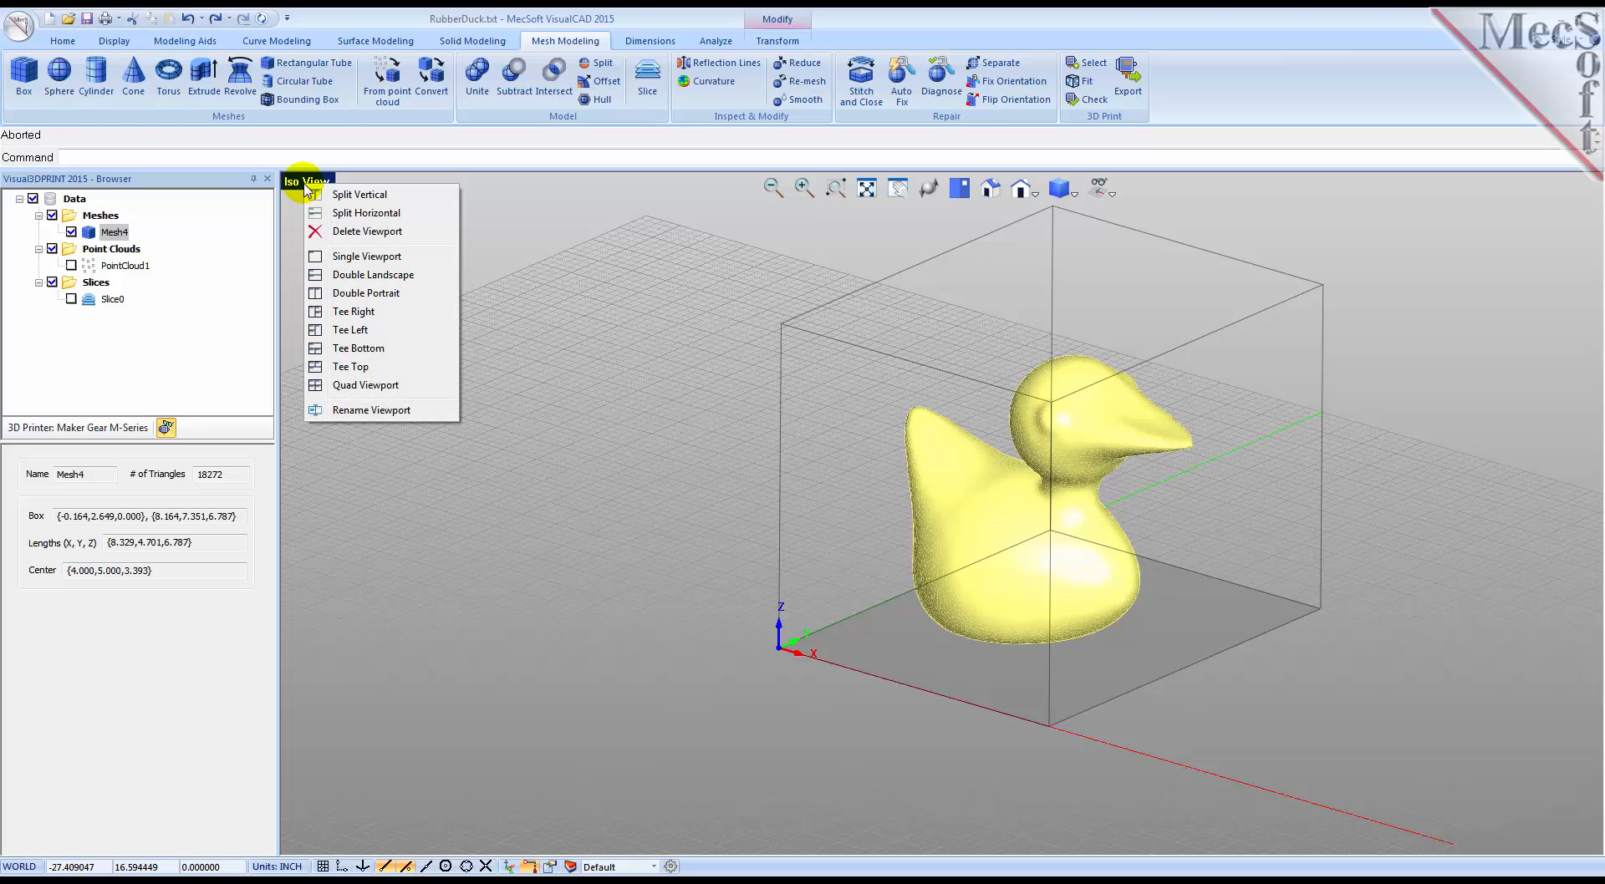
pyautogui.click(355, 386)
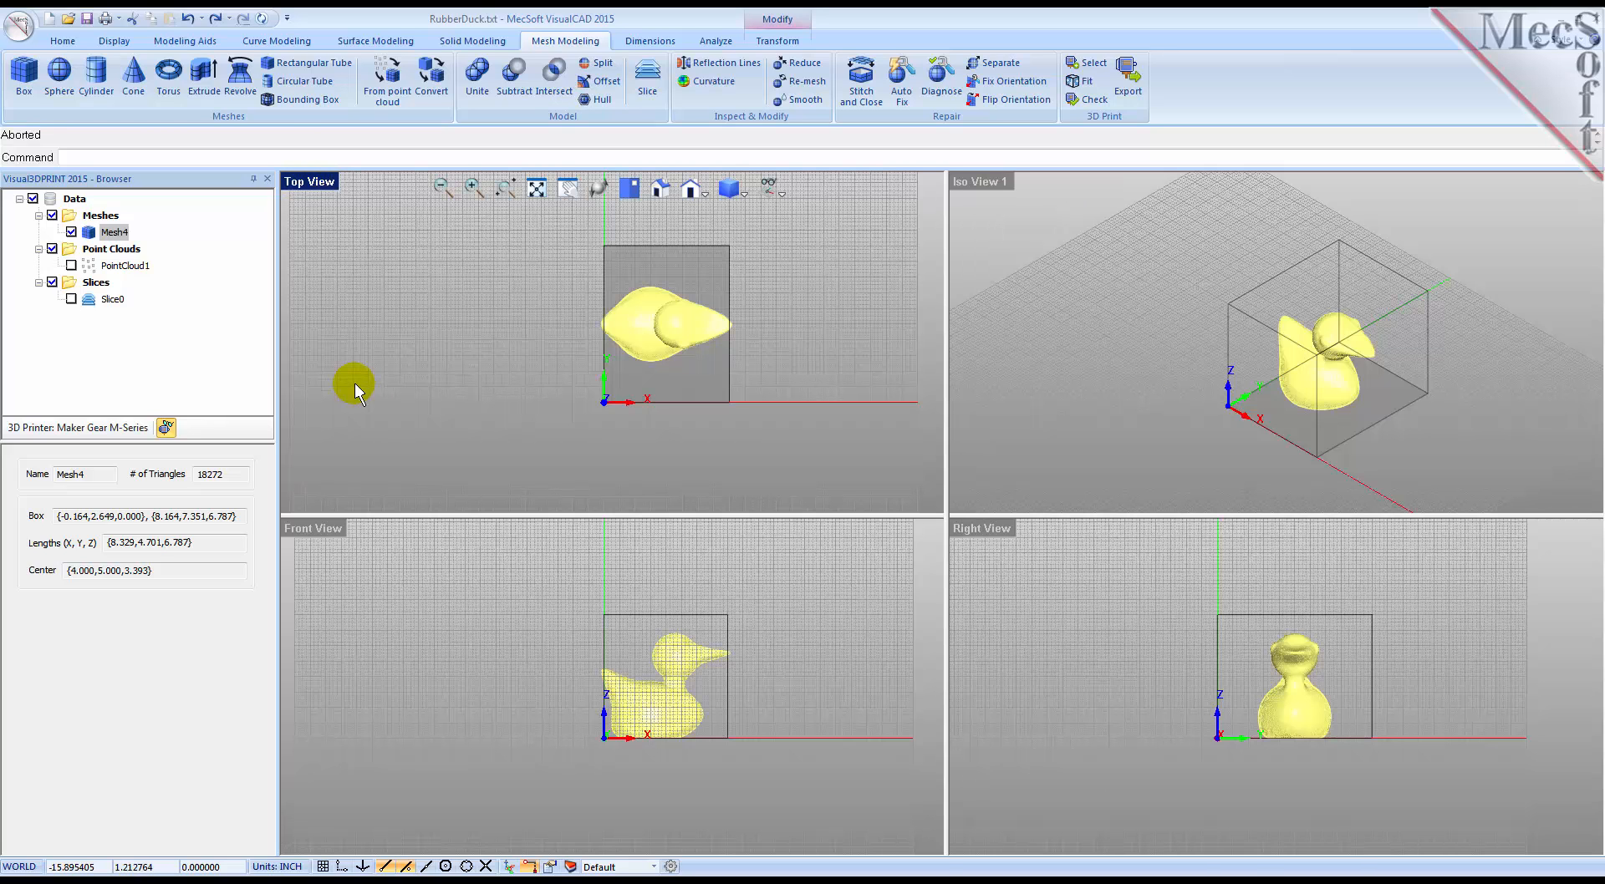
pyautogui.scroll(3, 690, 320)
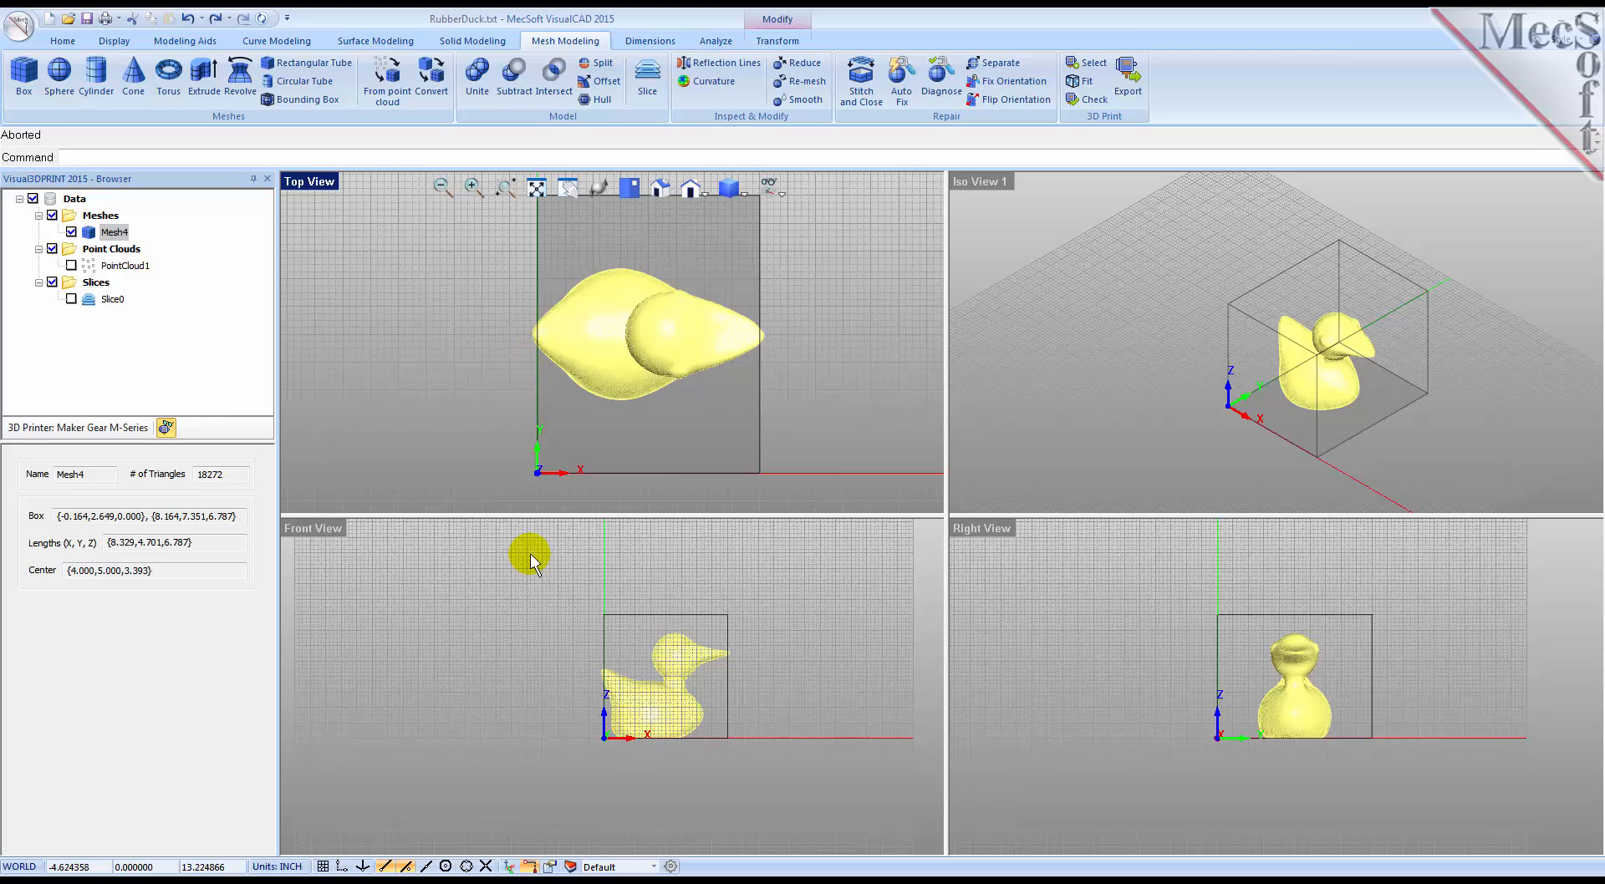
# Step: Rotate the duck mesh 90 degrees about the vertical axis with the manipulator
pyautogui.click(510, 867)
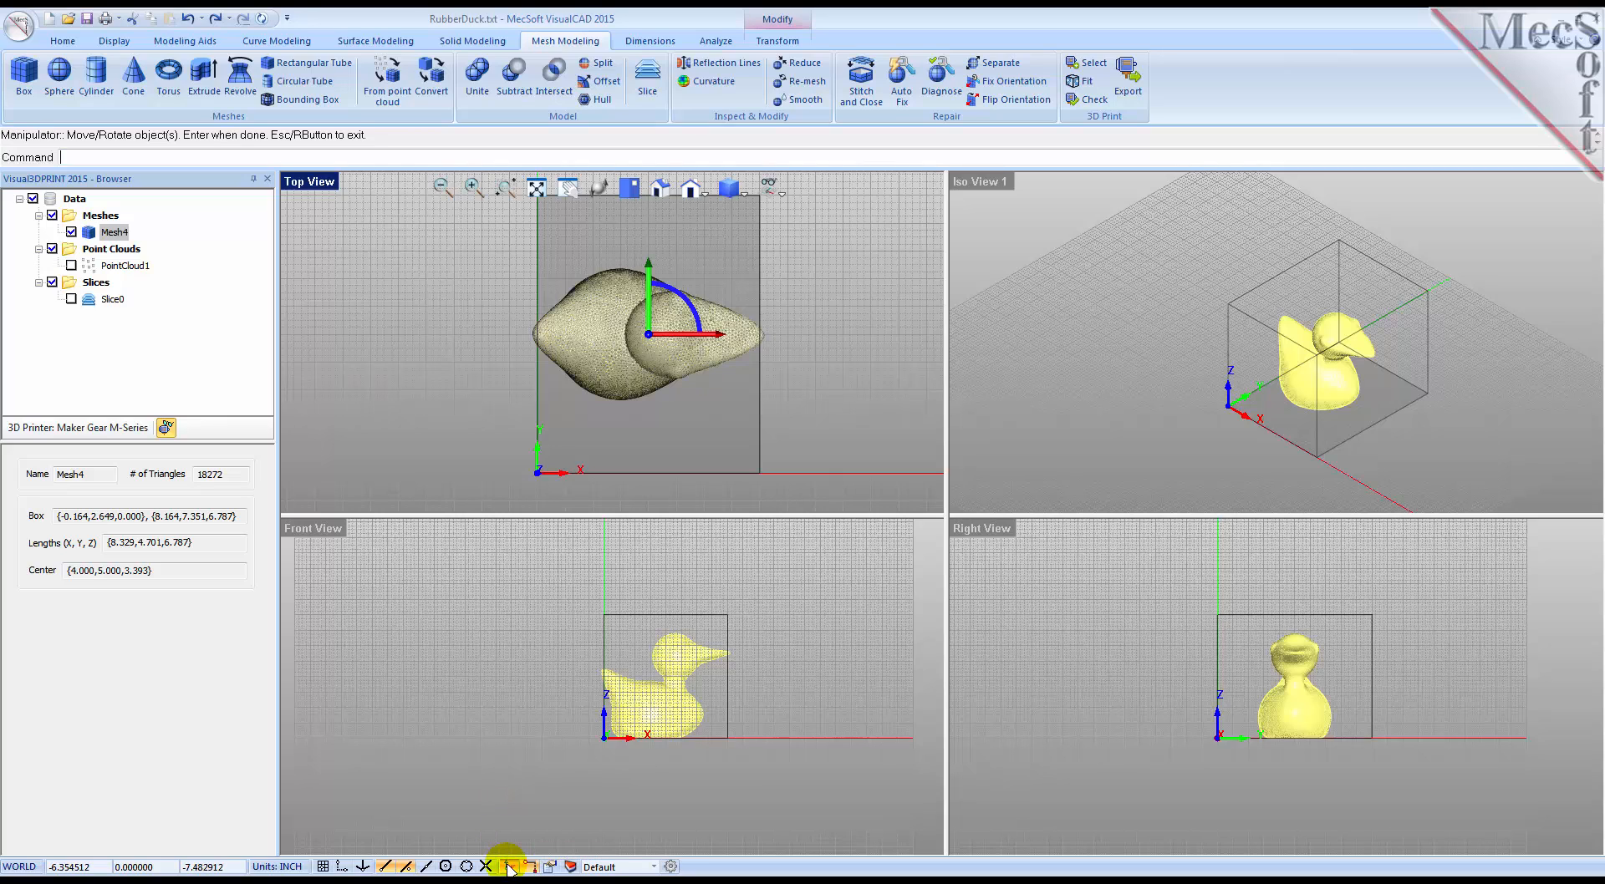
pyautogui.click(693, 316)
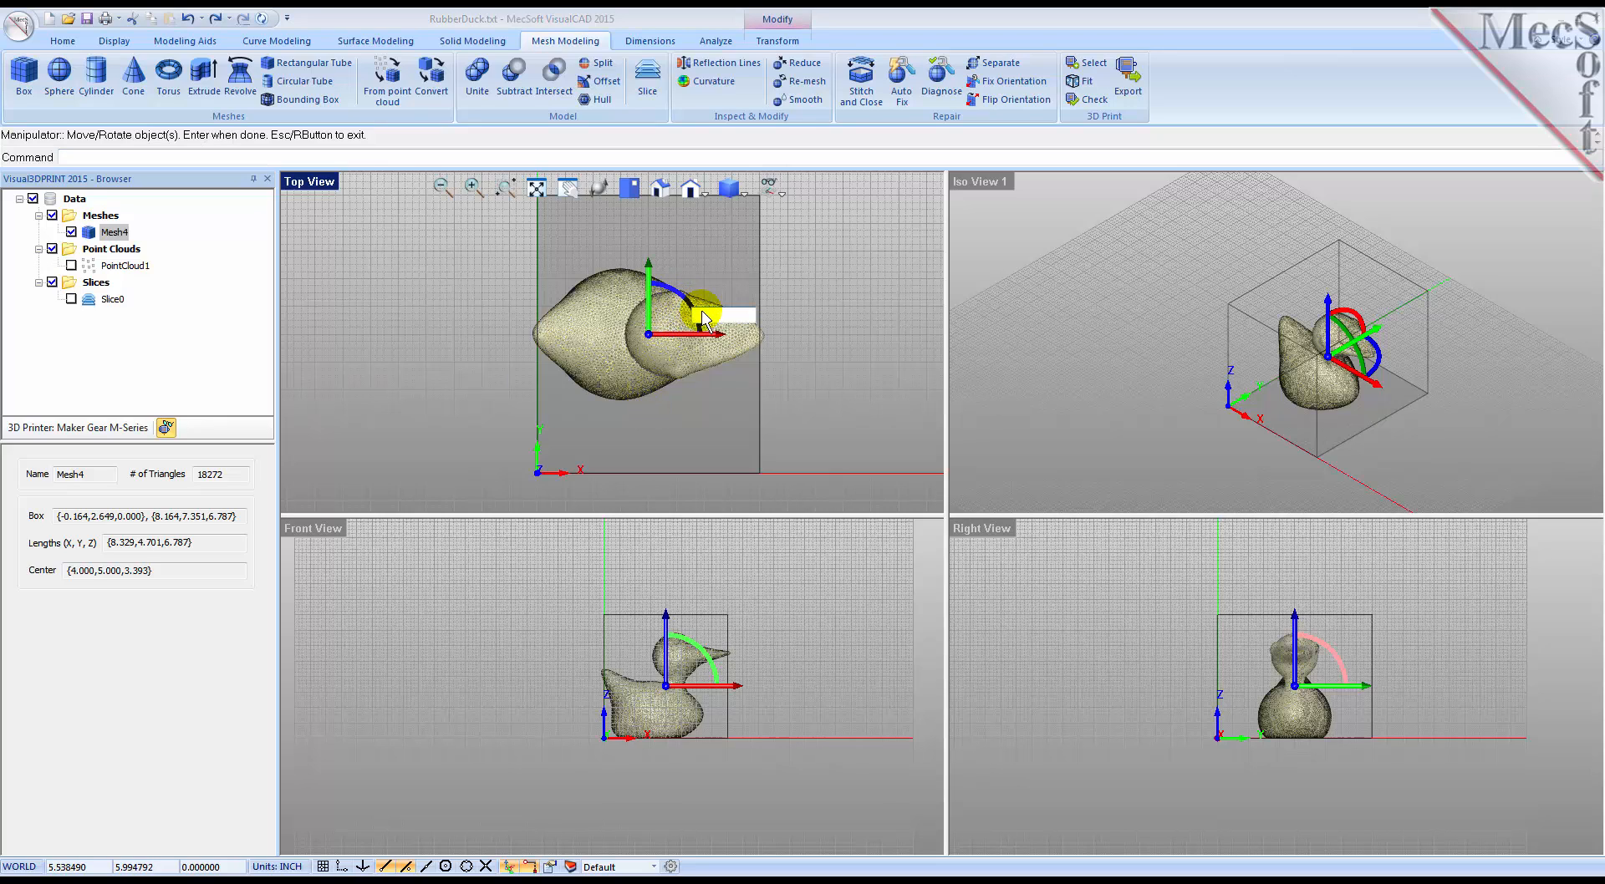
pyautogui.write('90')
pyautogui.press('Return')
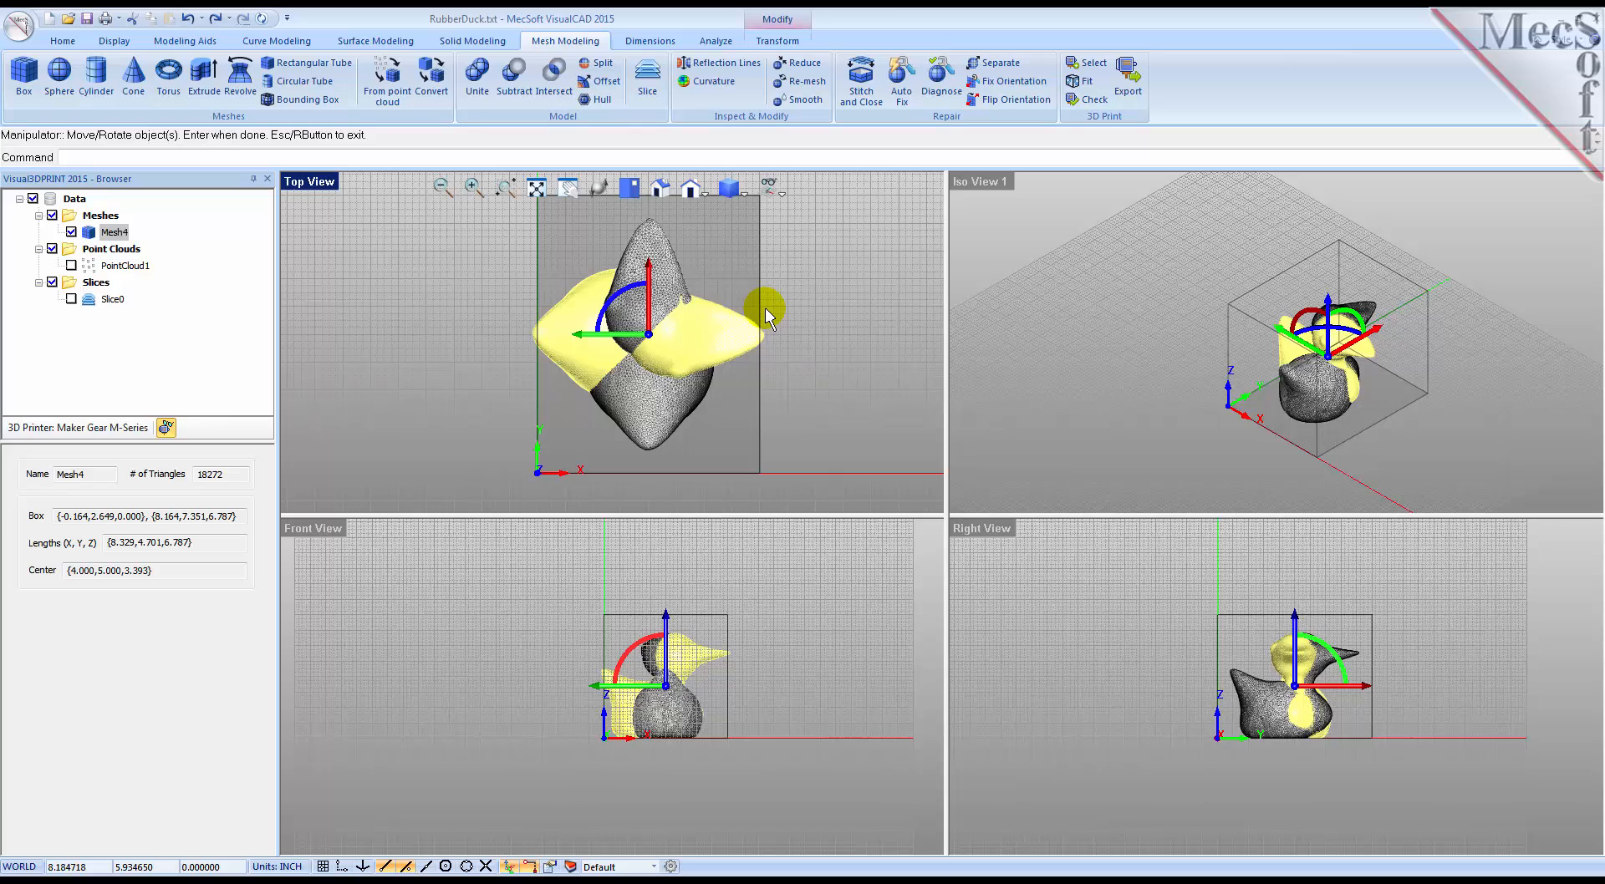
pyautogui.press('Return')
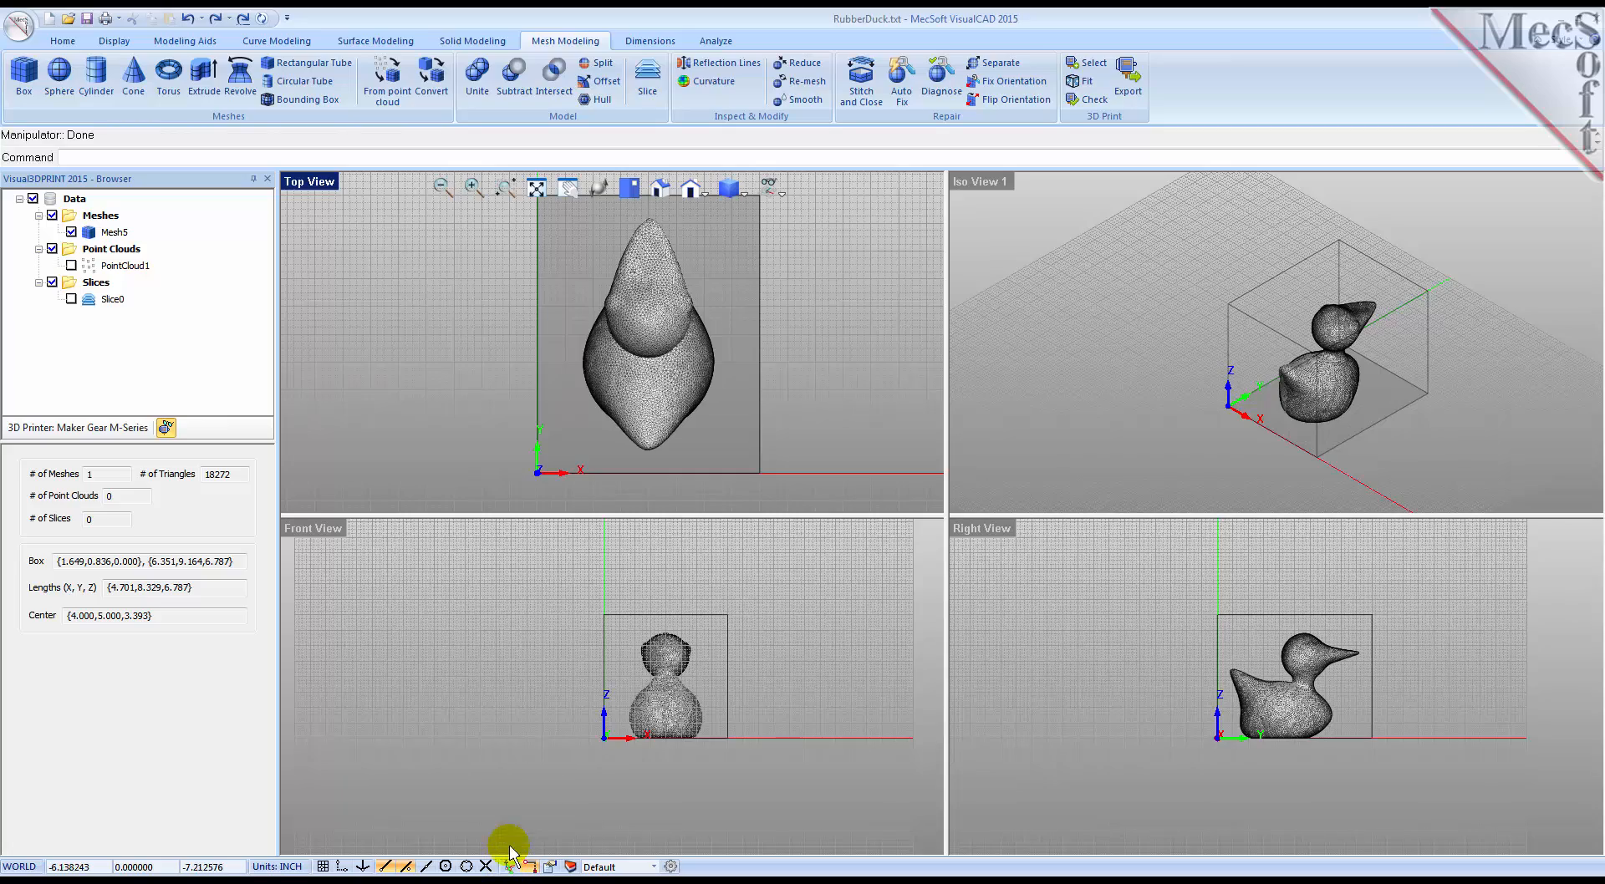
# Step: Return to a single Iso viewport with a closer view of the rotated duck in the build box
pyautogui.doubleClick(977, 181)
pyautogui.scroll(5, 1294, 536)
pyautogui.moveTo(824, 653); pyautogui.dragTo(811, 635, button='middle')
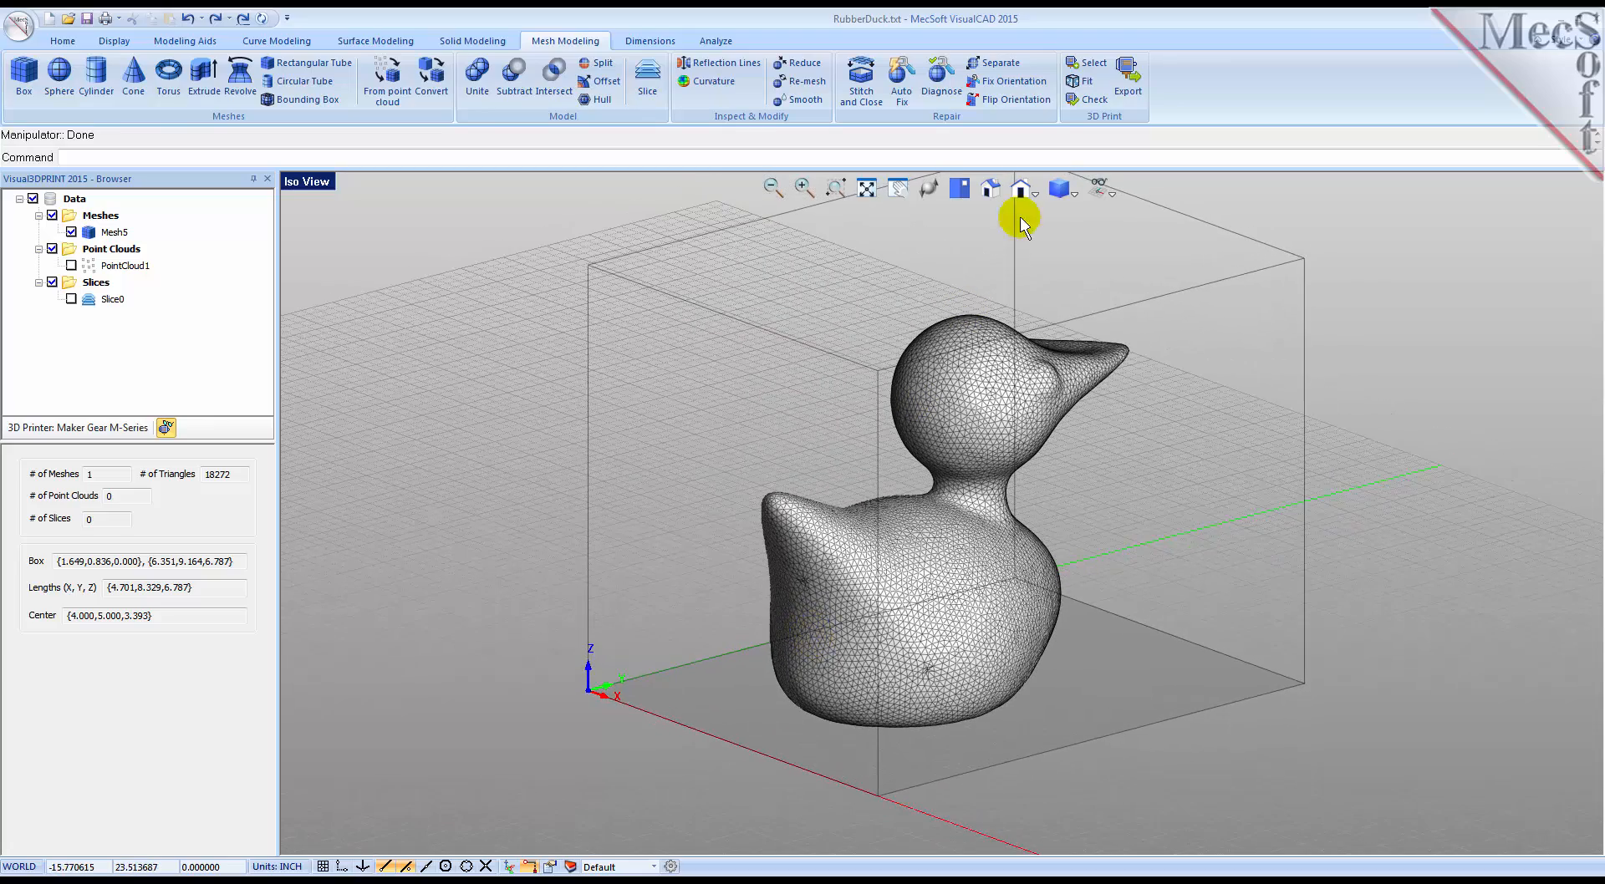
# Step: Run the 3D print check again on the rotated duck mesh and review each criterion
pyautogui.click(1082, 100)
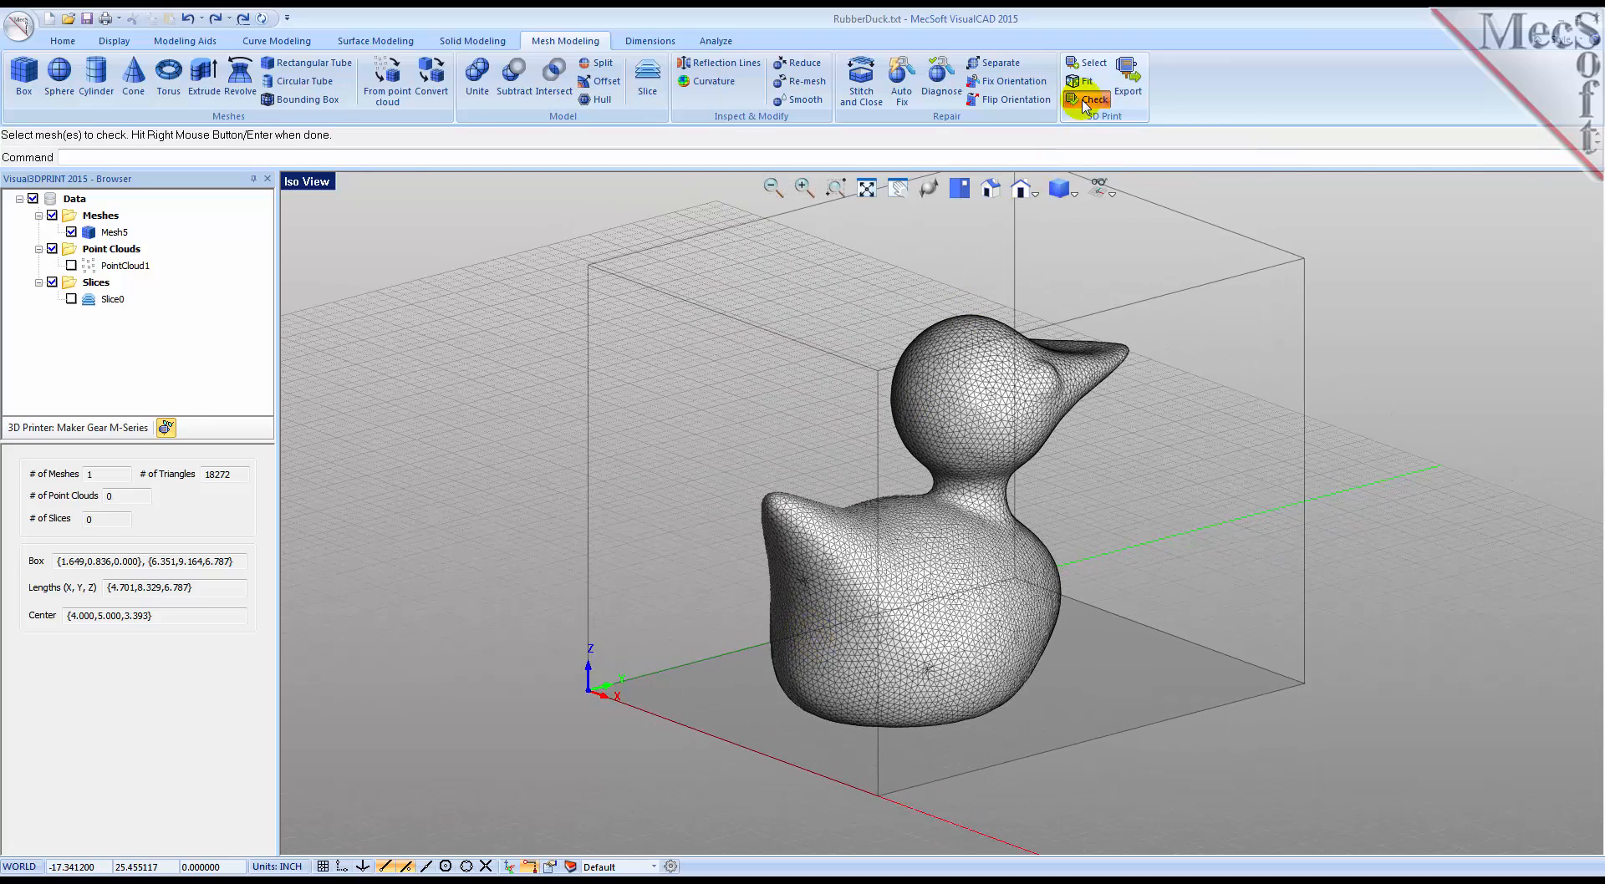
pyautogui.click(1010, 372)
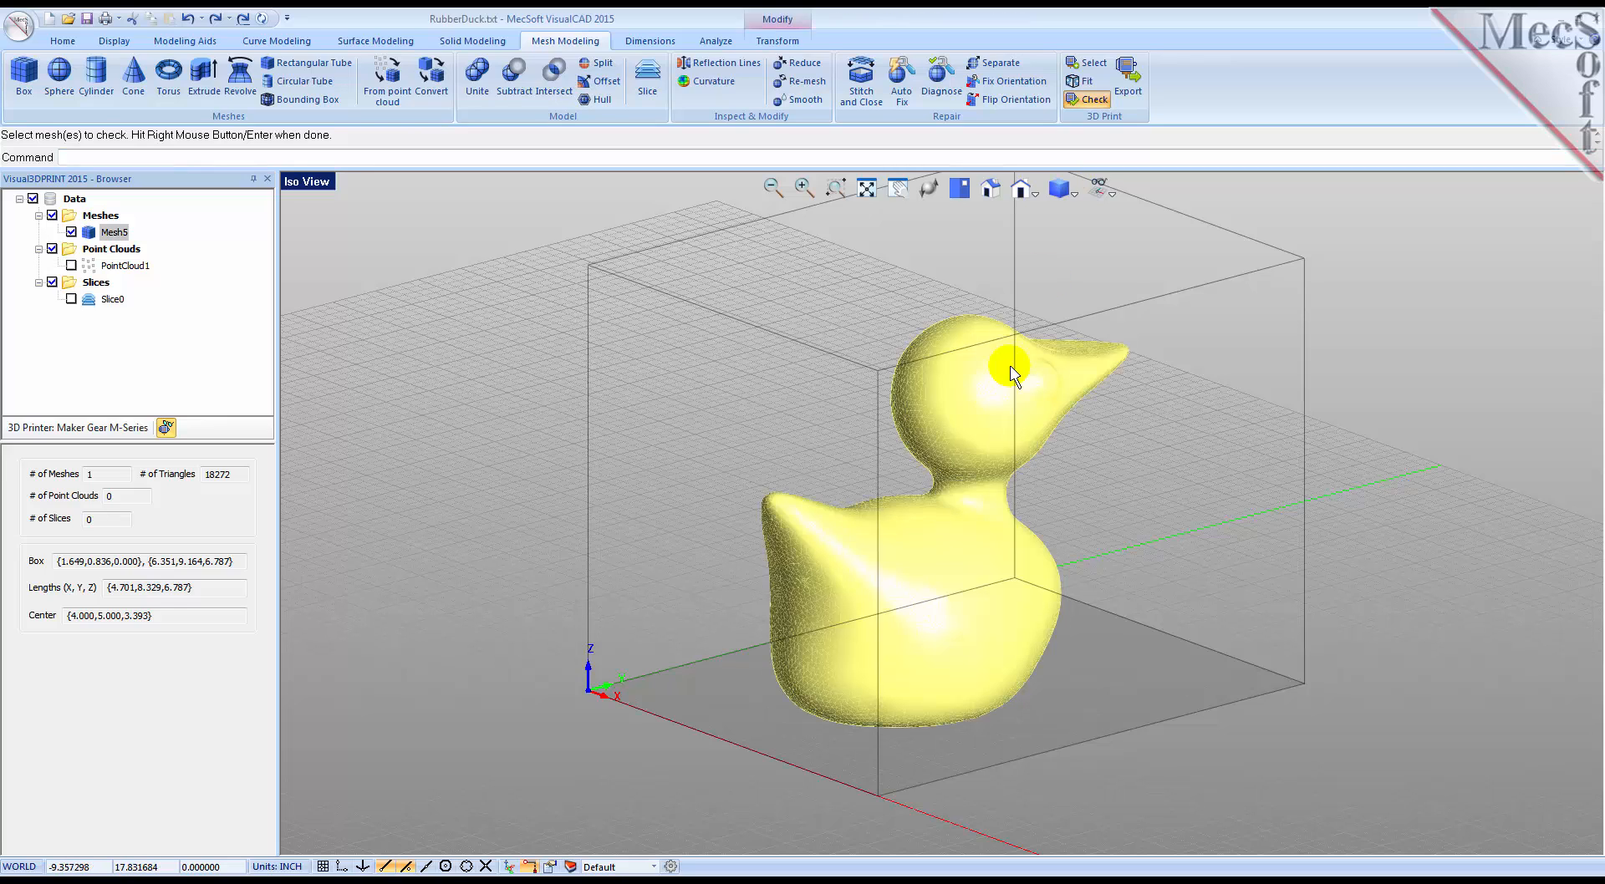
pyautogui.rightClick(1010, 372)
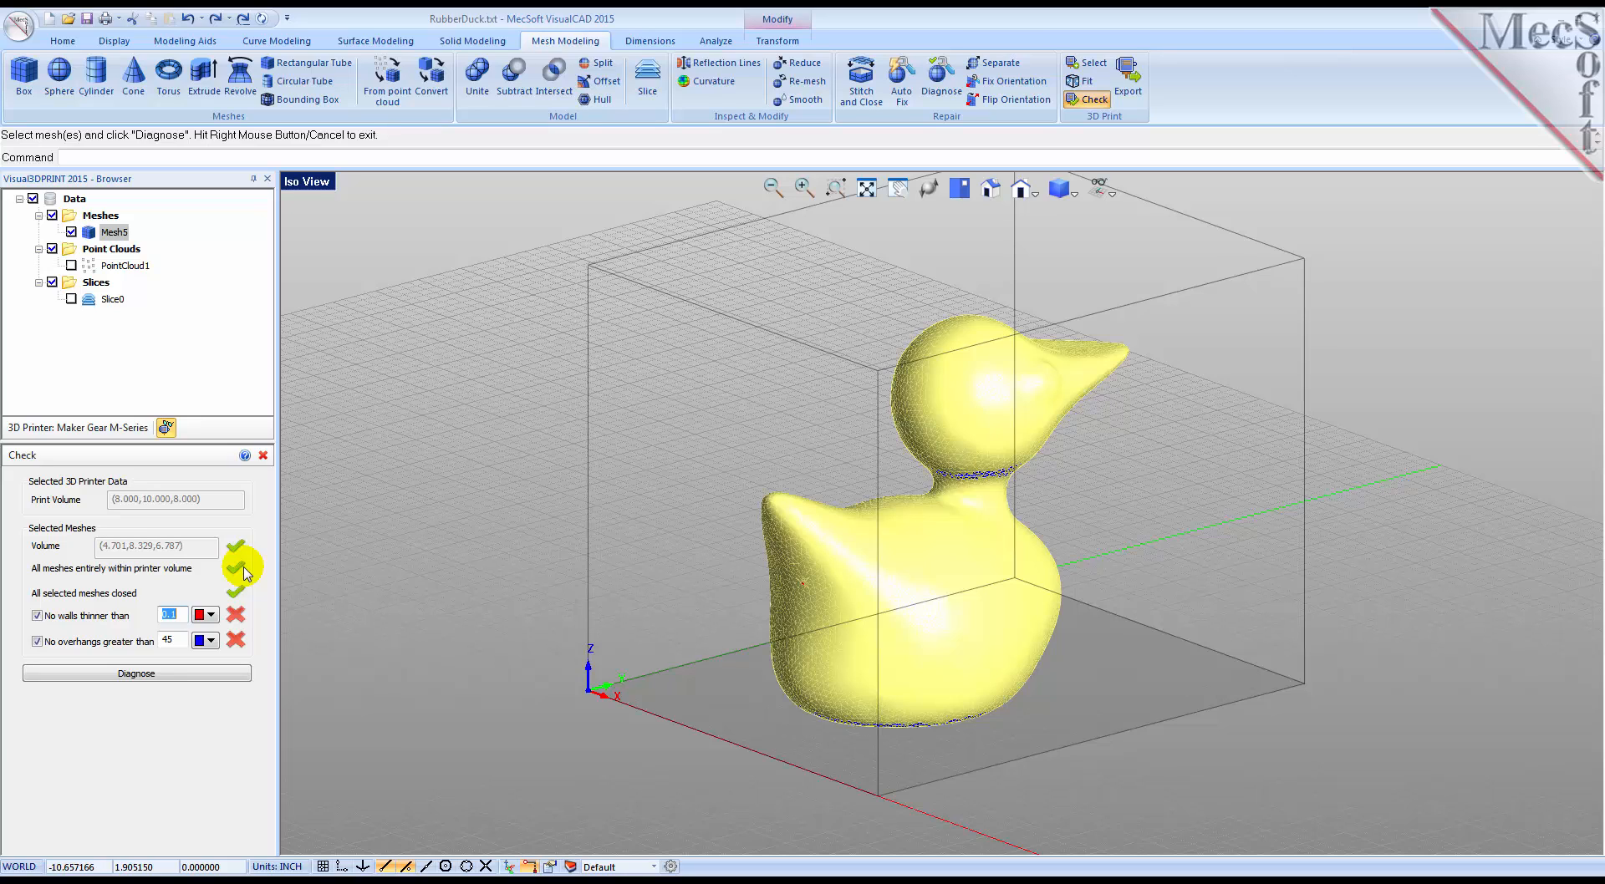
pyautogui.click(263, 456)
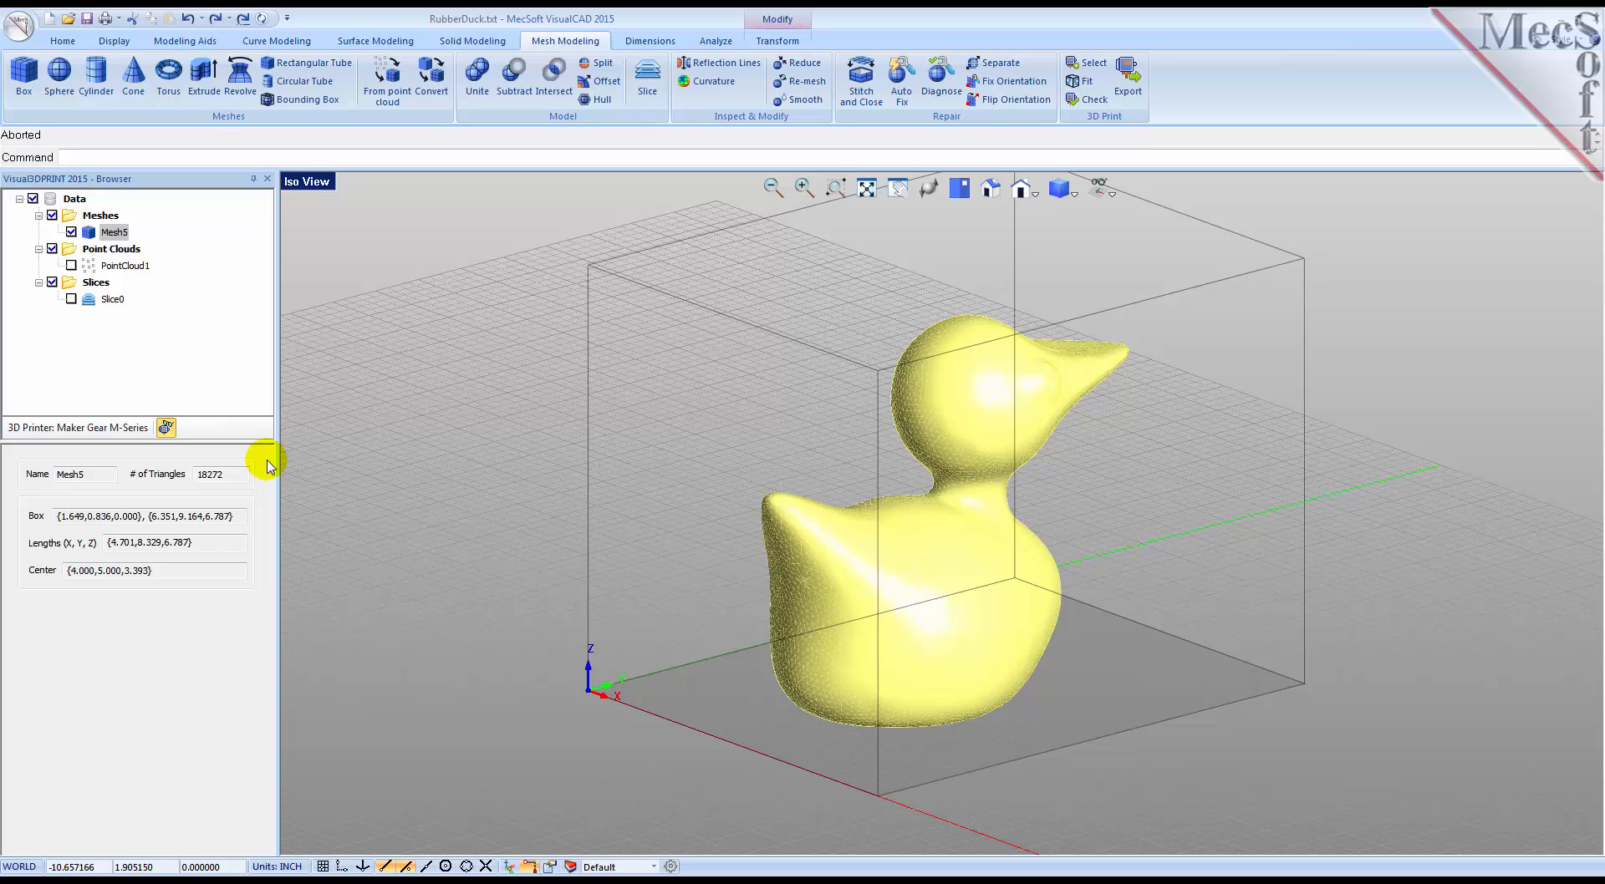
# Step: Export the duck mesh for 3D printing as RubberDuck.stl in the Stereo-Lithography Binary format
pyautogui.click(1130, 94)
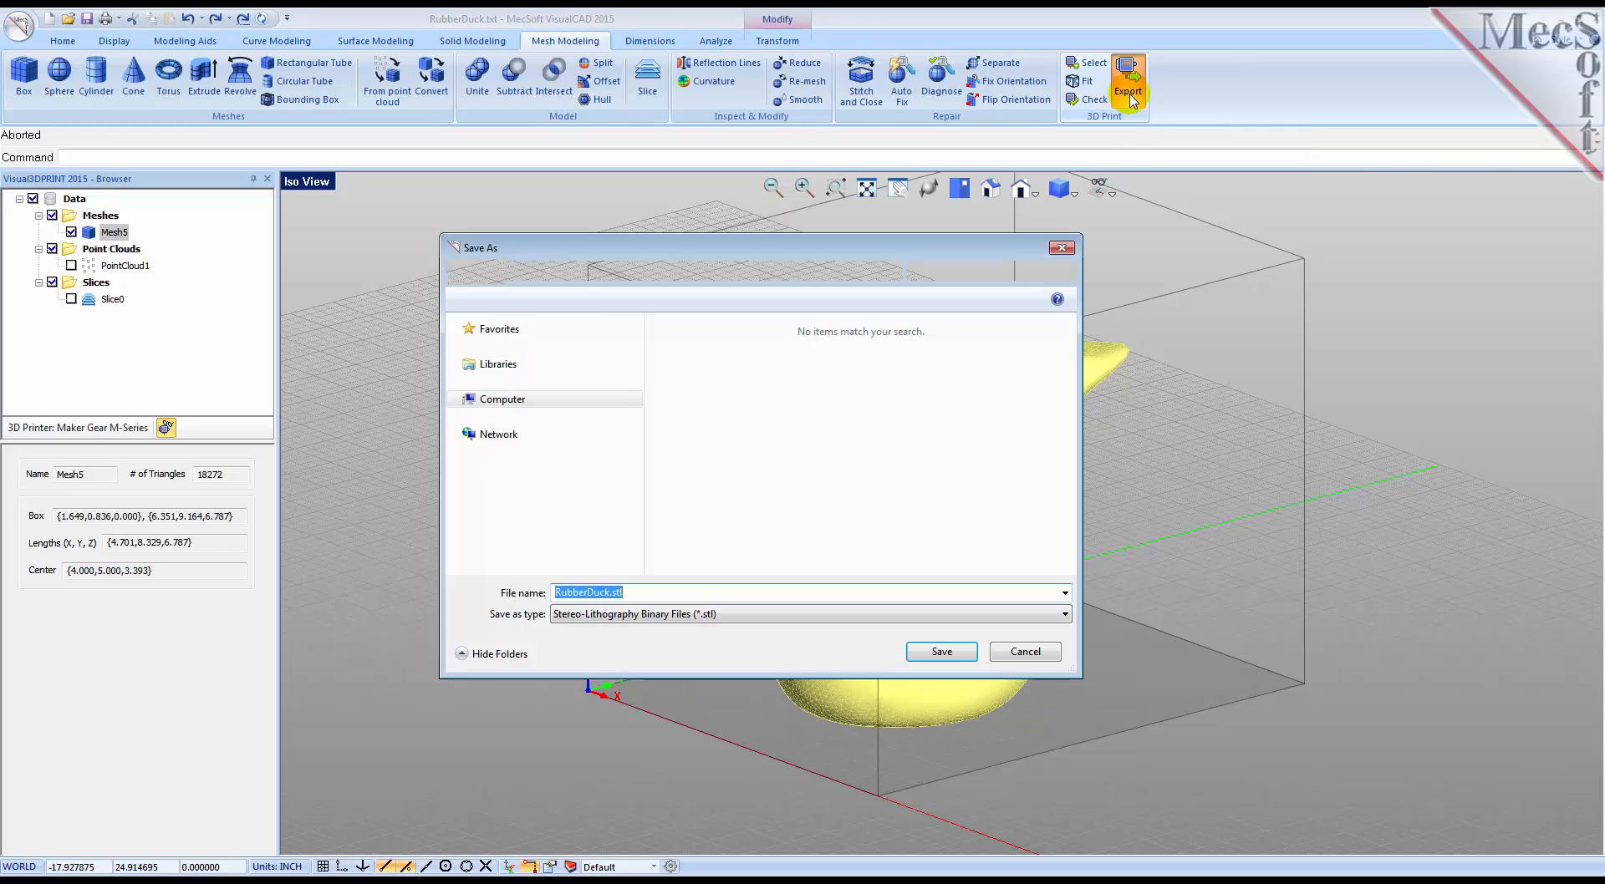
pyautogui.click(1064, 615)
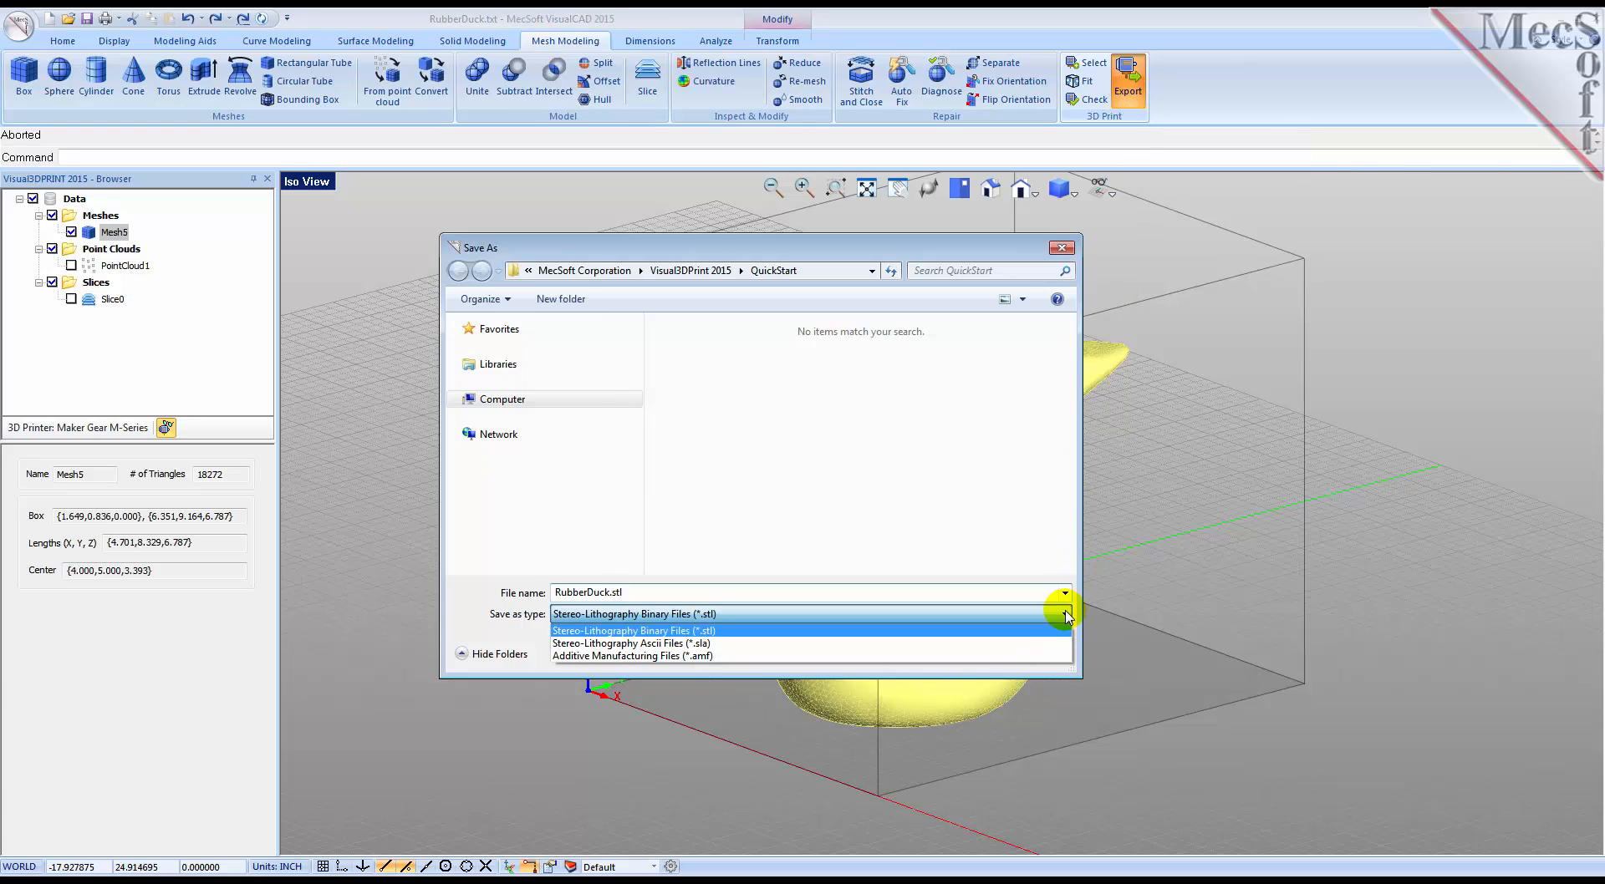
pyautogui.click(754, 631)
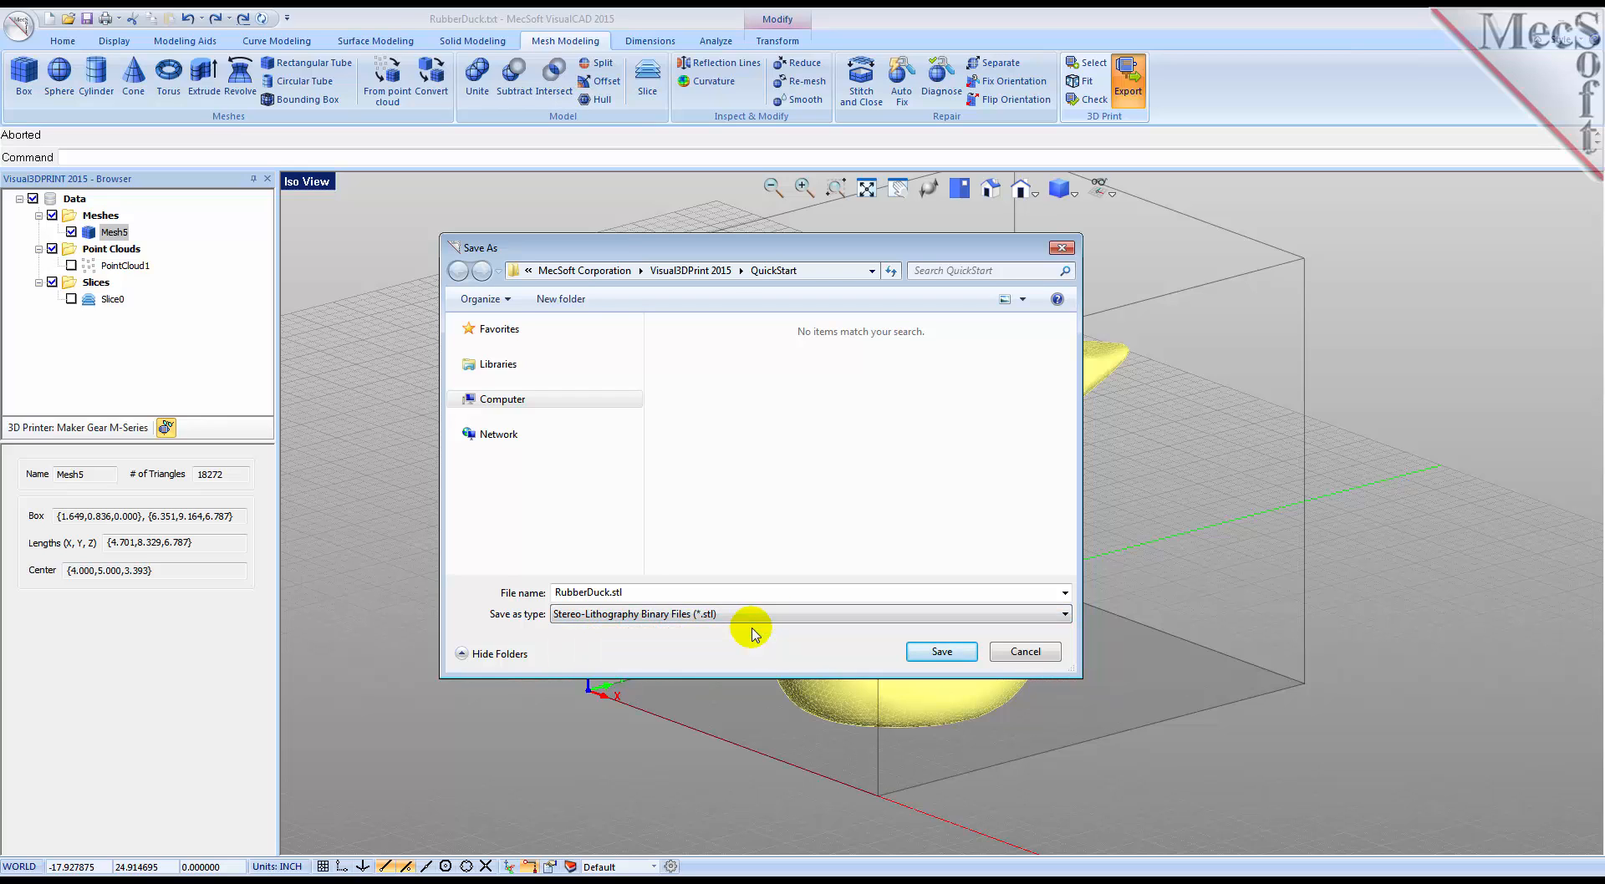
pyautogui.click(938, 651)
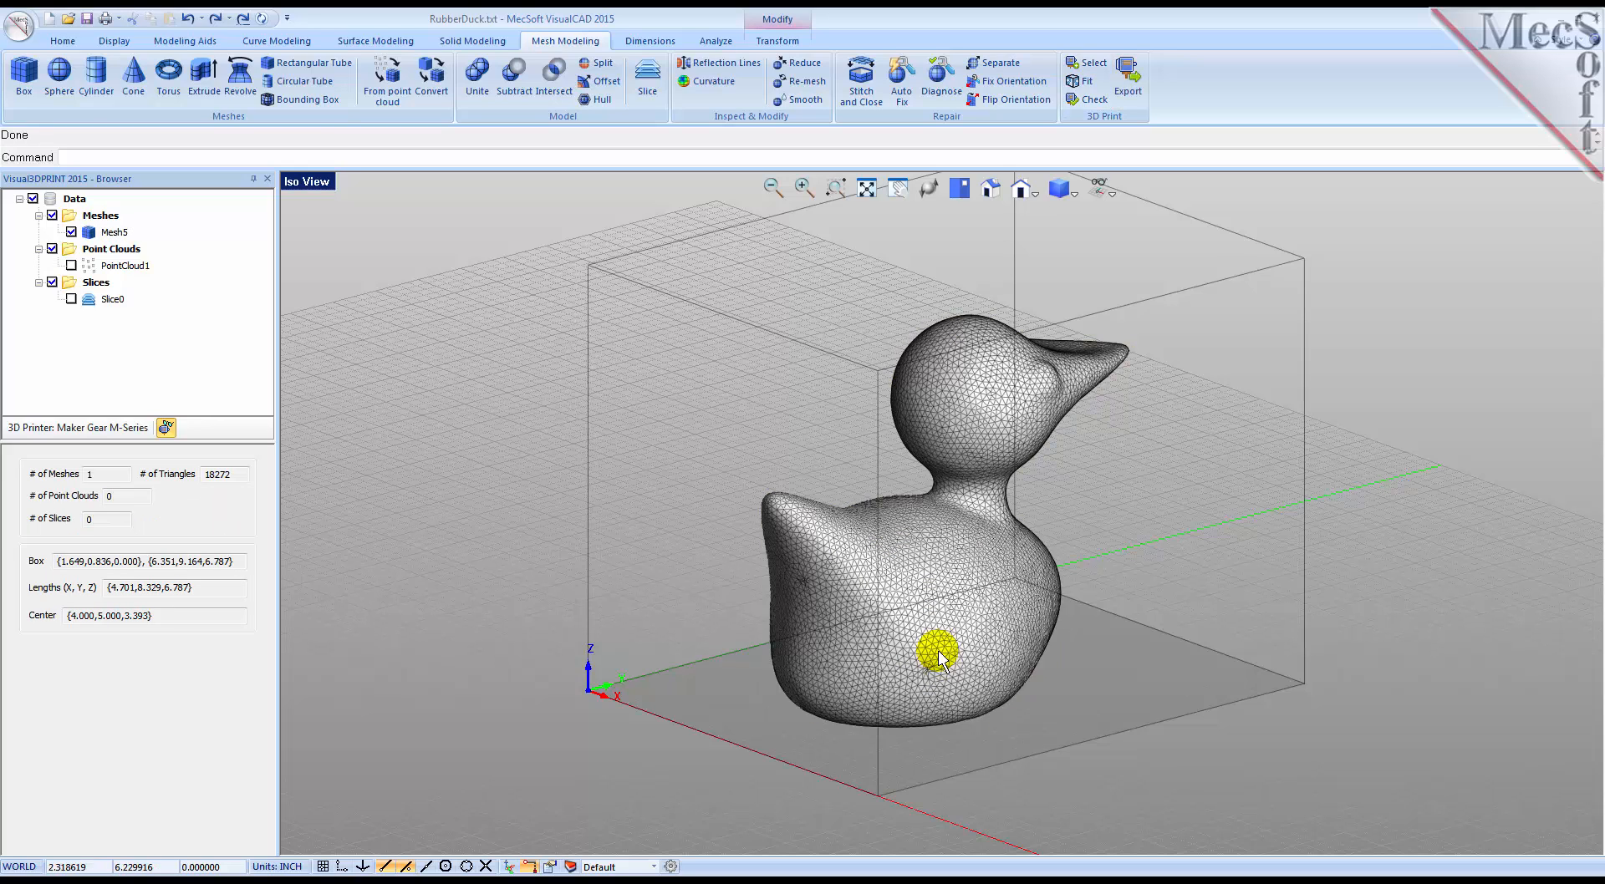